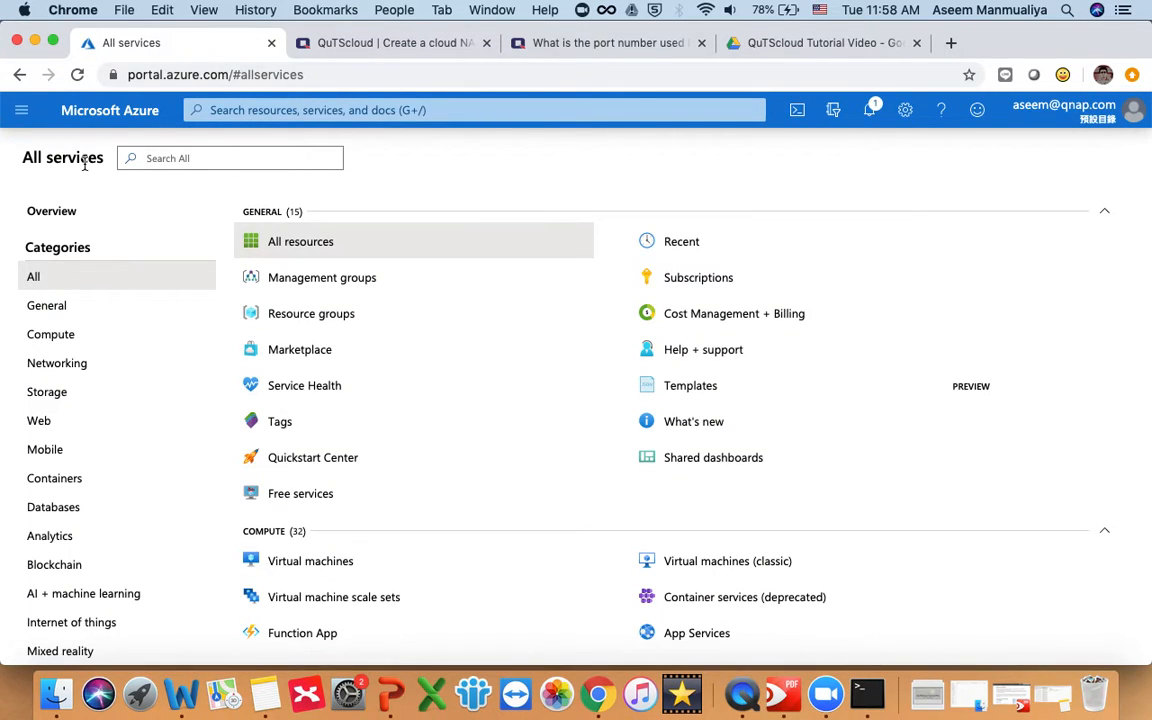
Step: Browse the list of all Azure services, including the Compute and Storage categories
{"action": "left_click", "coordinate": [73, 112]}
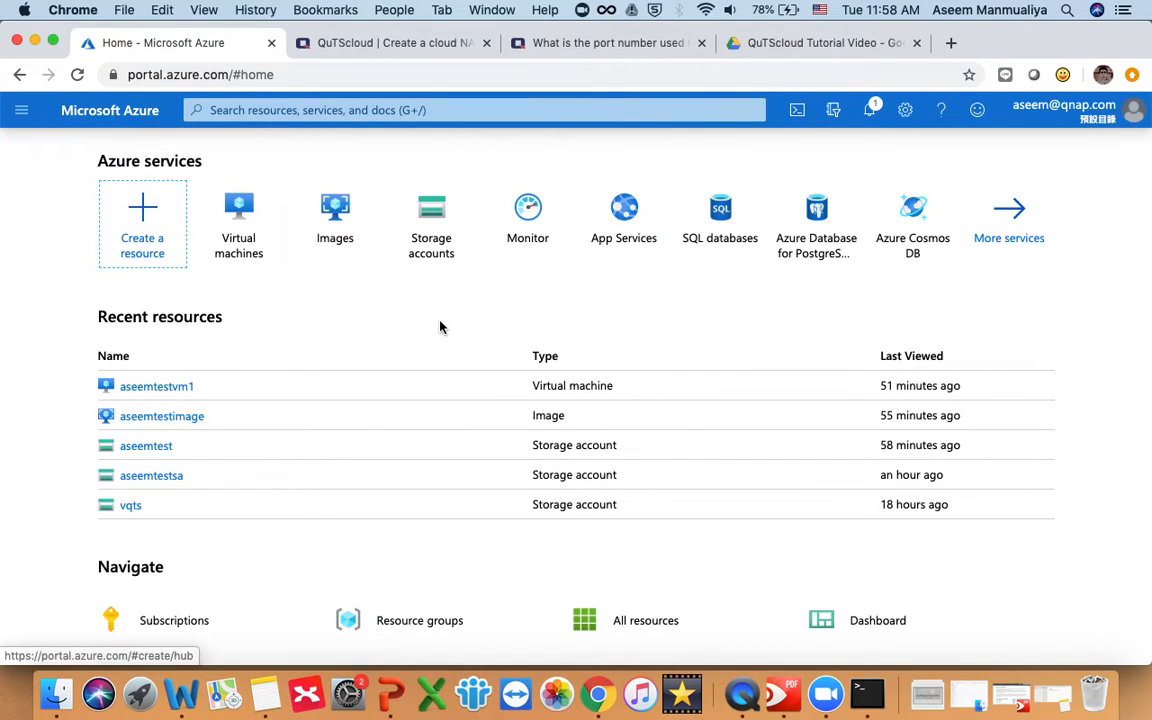
{"action": "left_click", "coordinate": [22, 112]}
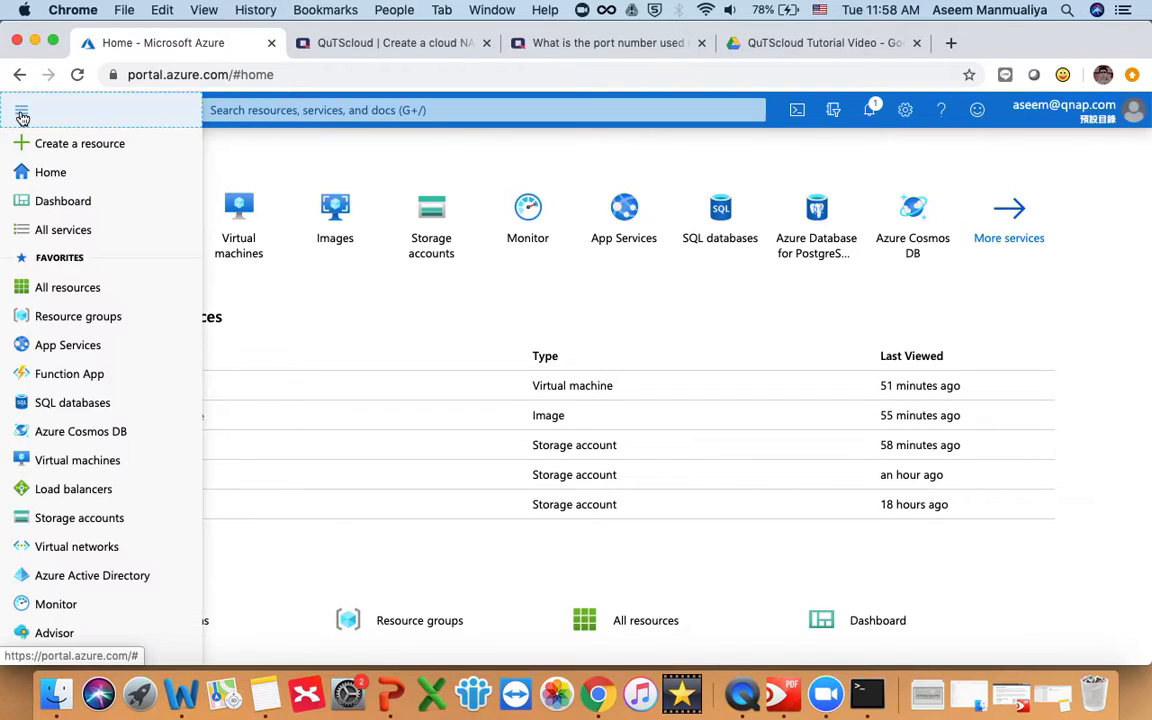
{"action": "left_click", "coordinate": [84, 234]}
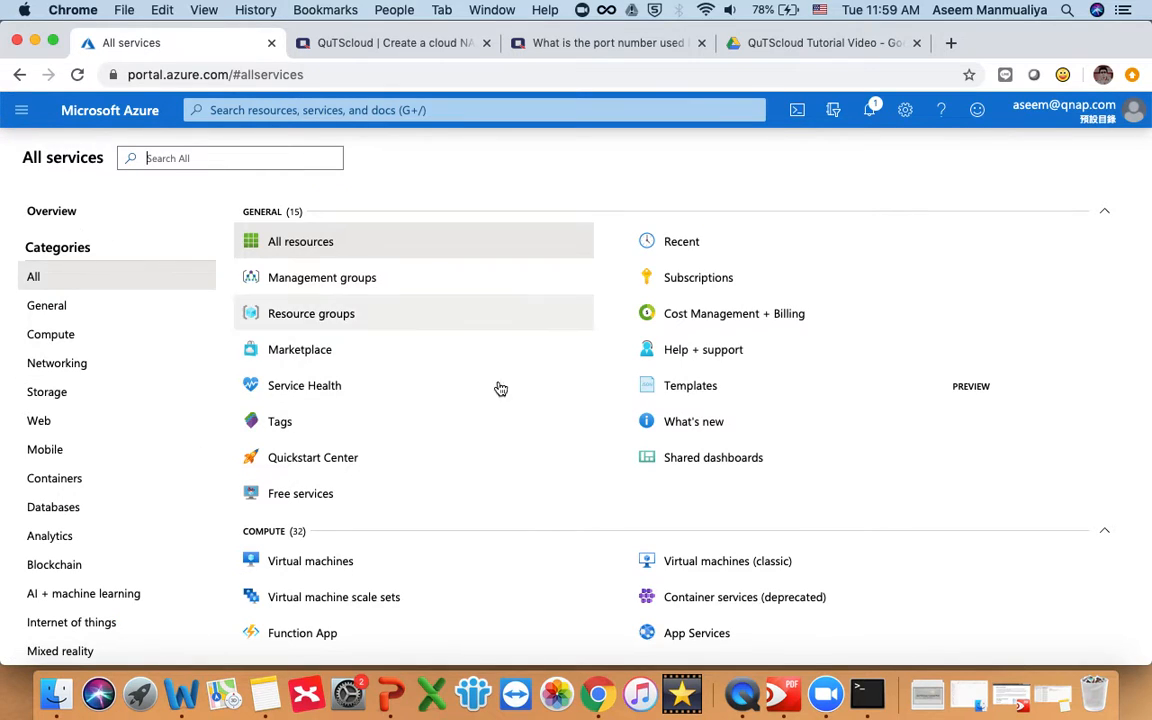
{"action": "scroll", "coordinate": [535, 455], "scroll_direction": "down", "scroll_amount": 10}
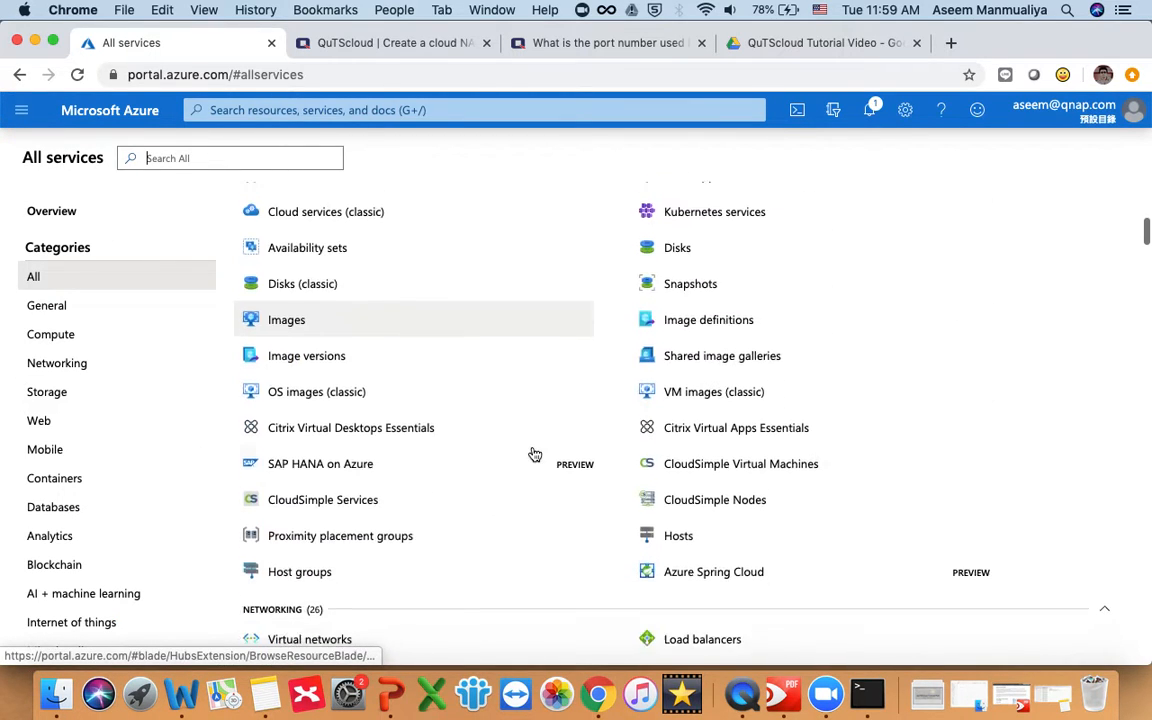
{"action": "scroll", "coordinate": [535, 455], "scroll_direction": "up", "scroll_amount": 10}
{"action": "left_click", "coordinate": [66, 341]}
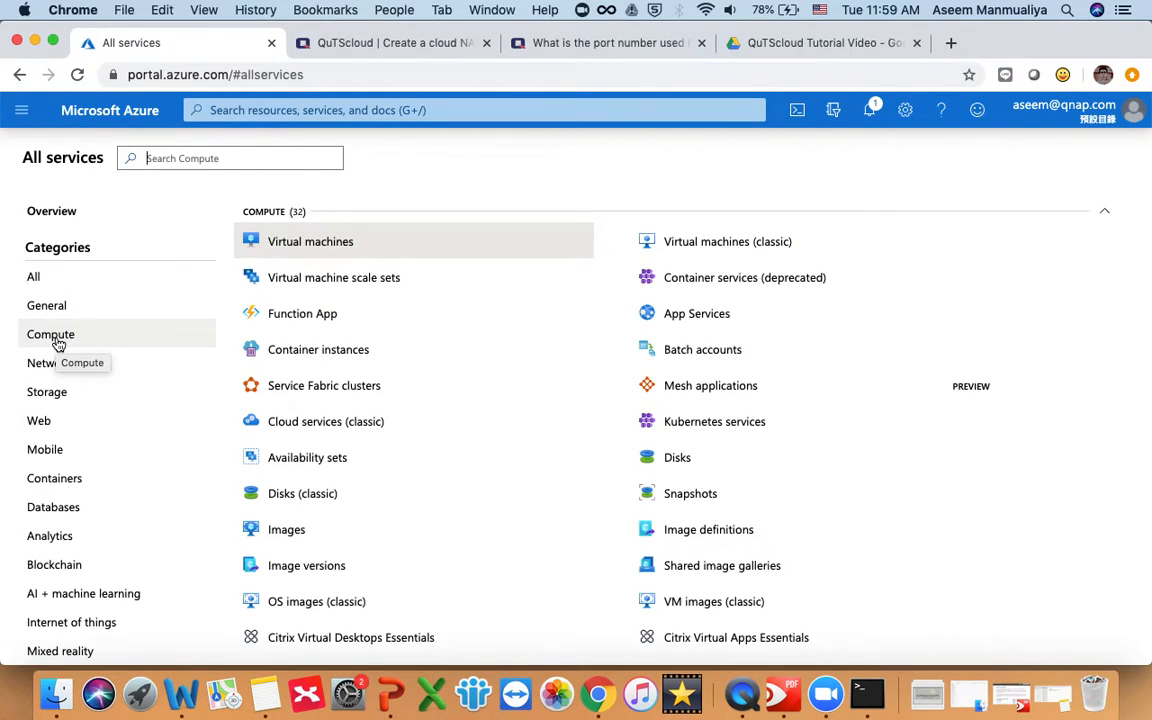
{"action": "left_click", "coordinate": [59, 400]}
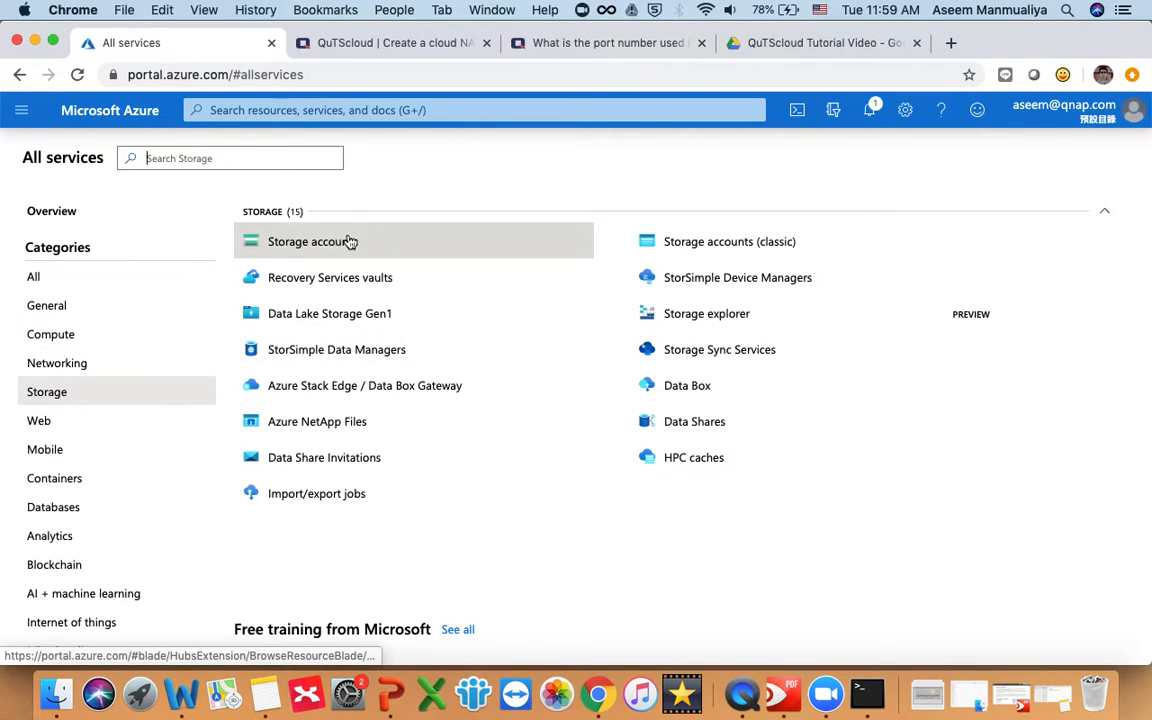
{"action": "mouse_move", "coordinate": [340, 243]}
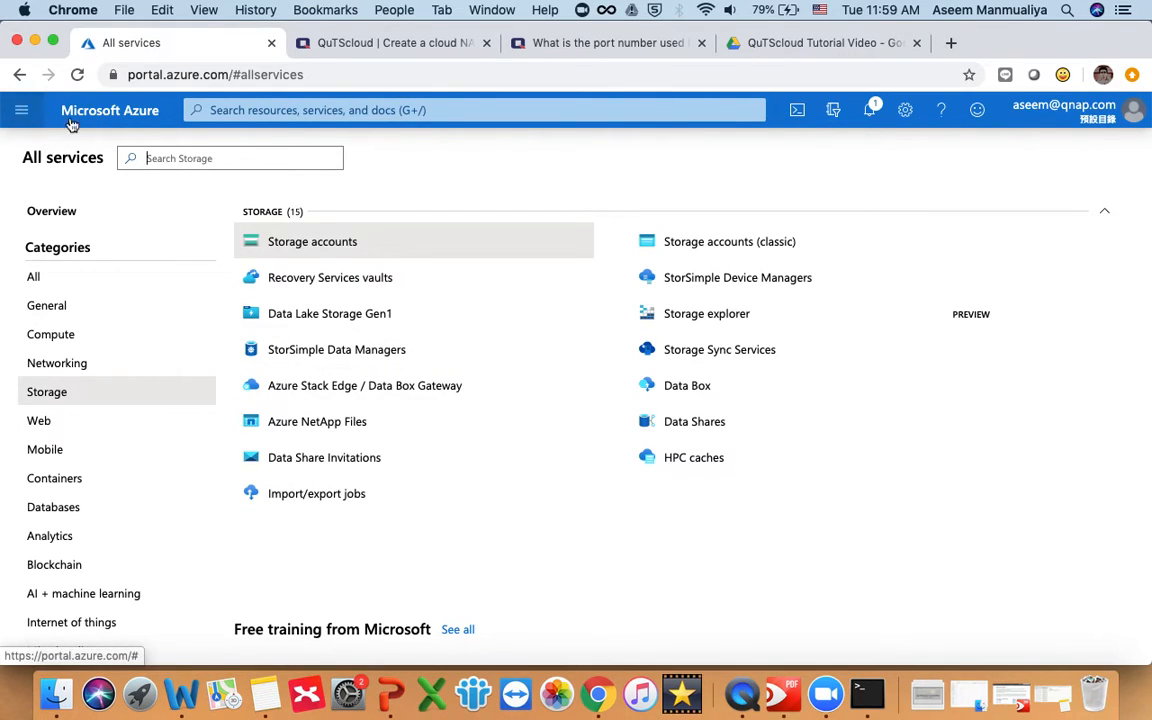
Step: Return to the Azure home page and open the list of existing storage accounts
{"action": "left_click", "coordinate": [112, 110]}
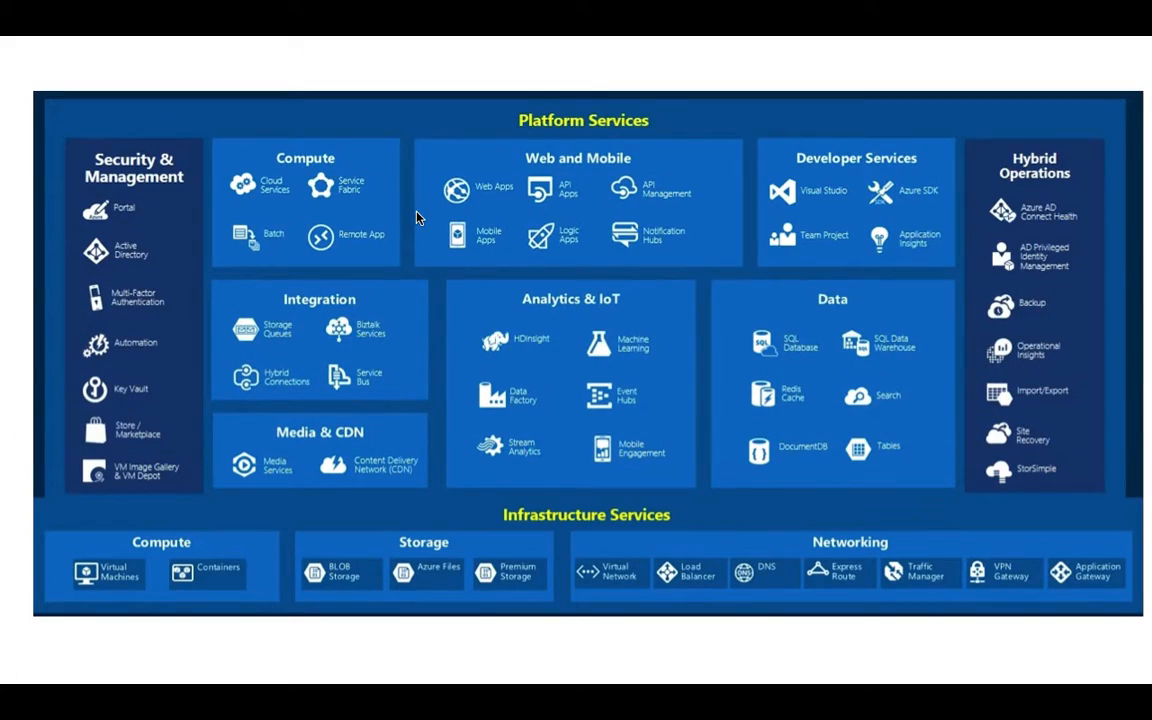
{"action": "key", "text": "Right"}
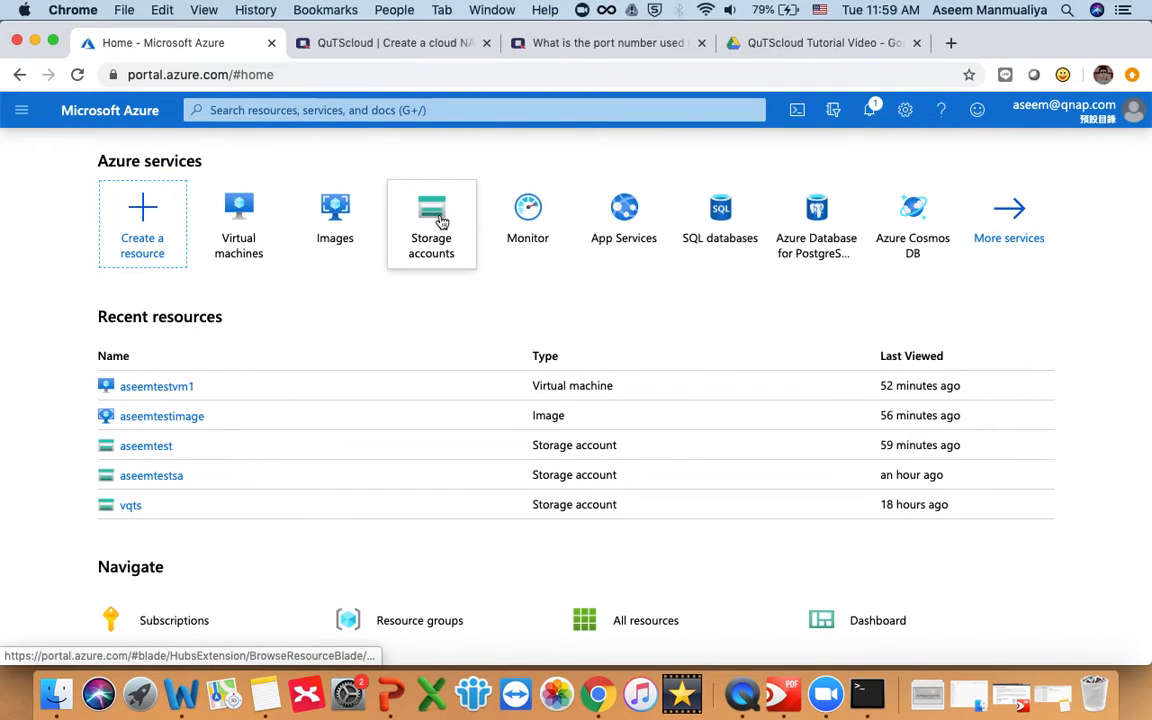
{"action": "left_click", "coordinate": [432, 231]}
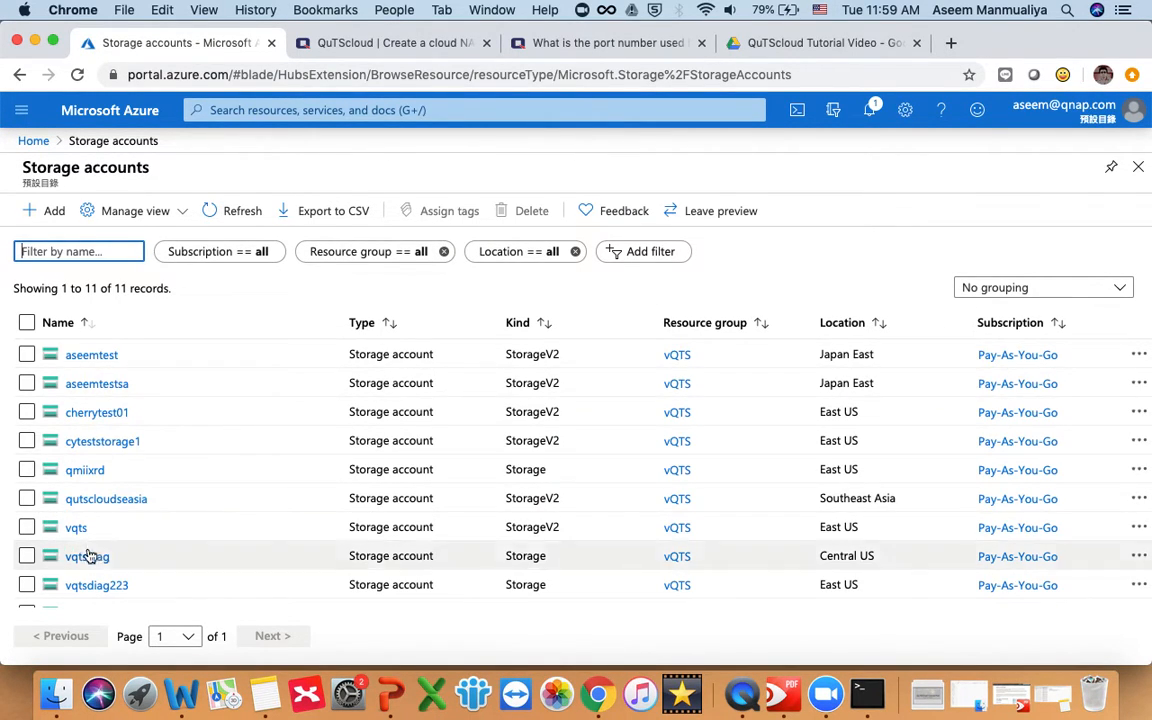
{"action": "scroll", "coordinate": [111, 573], "scroll_direction": "down", "scroll_amount": 2}
{"action": "scroll", "coordinate": [113, 573], "scroll_direction": "up", "scroll_amount": 2}
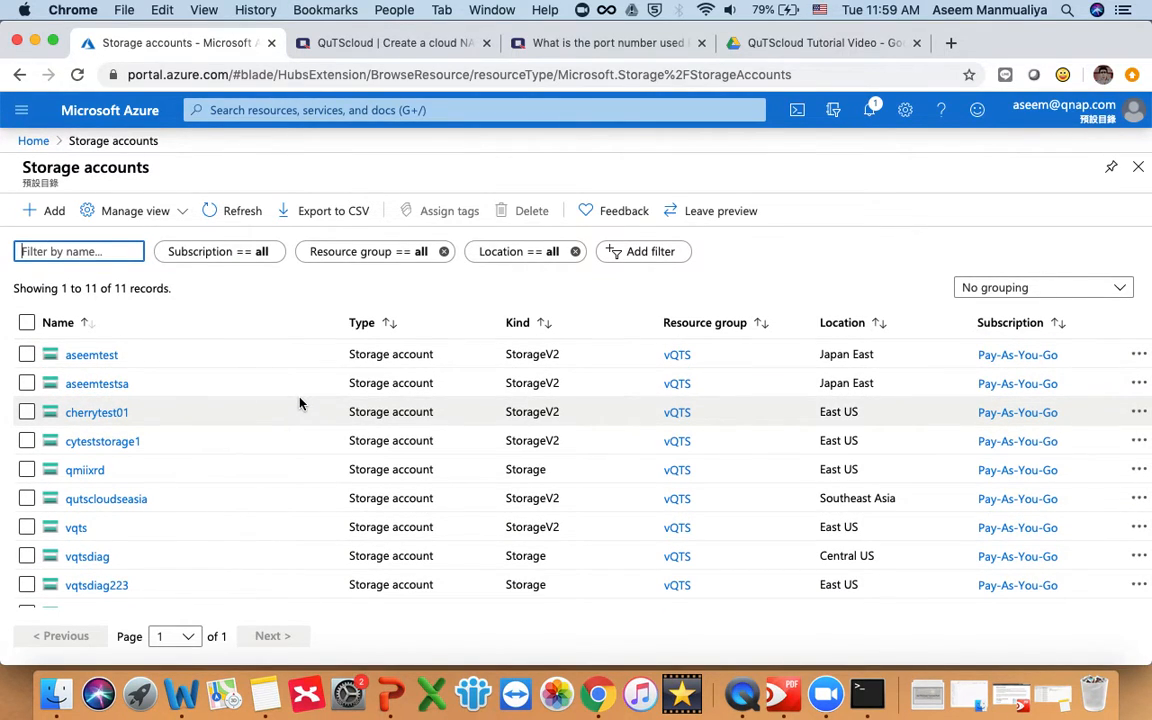
Step: Start creating a new storage account and assign it to the existing resource group vQTS
{"action": "left_click", "coordinate": [47, 216]}
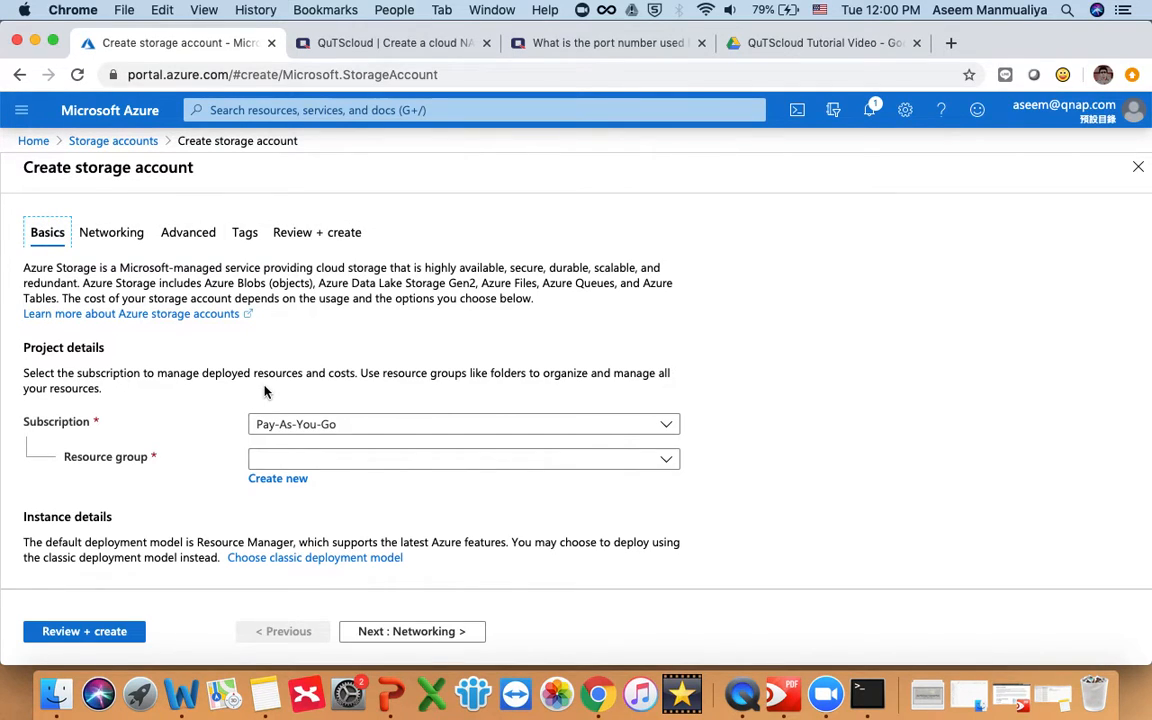
{"action": "scroll", "coordinate": [265, 392], "scroll_direction": "down", "scroll_amount": 1}
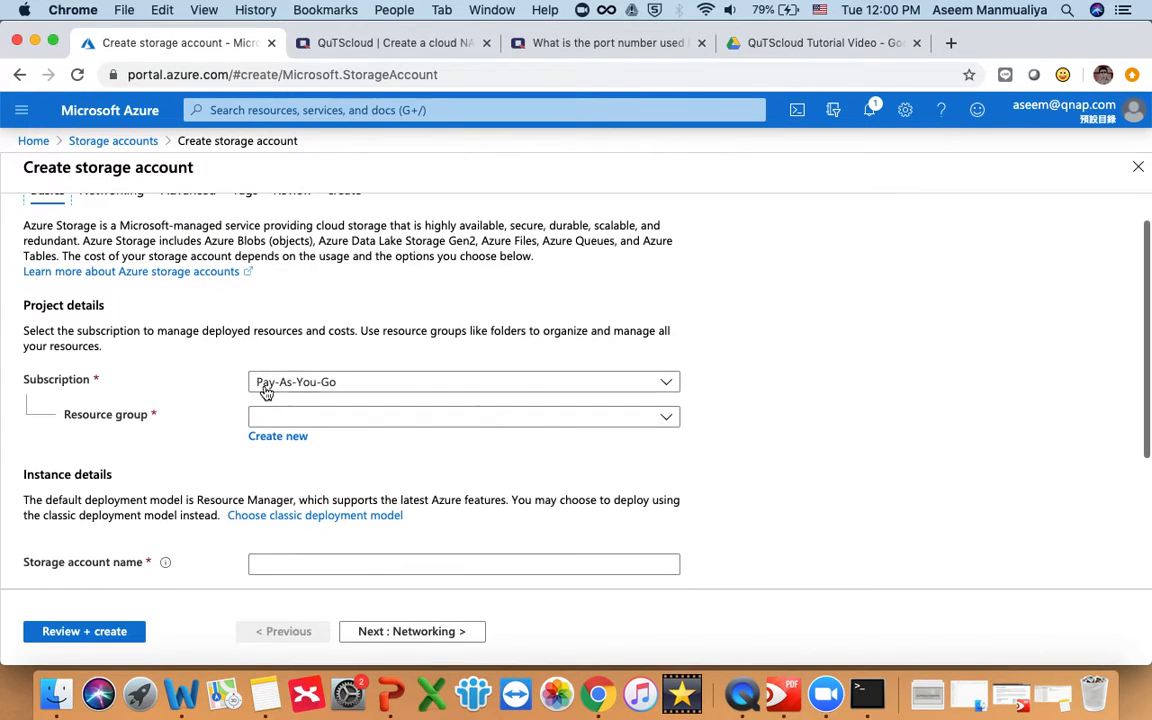
{"action": "left_click", "coordinate": [337, 424]}
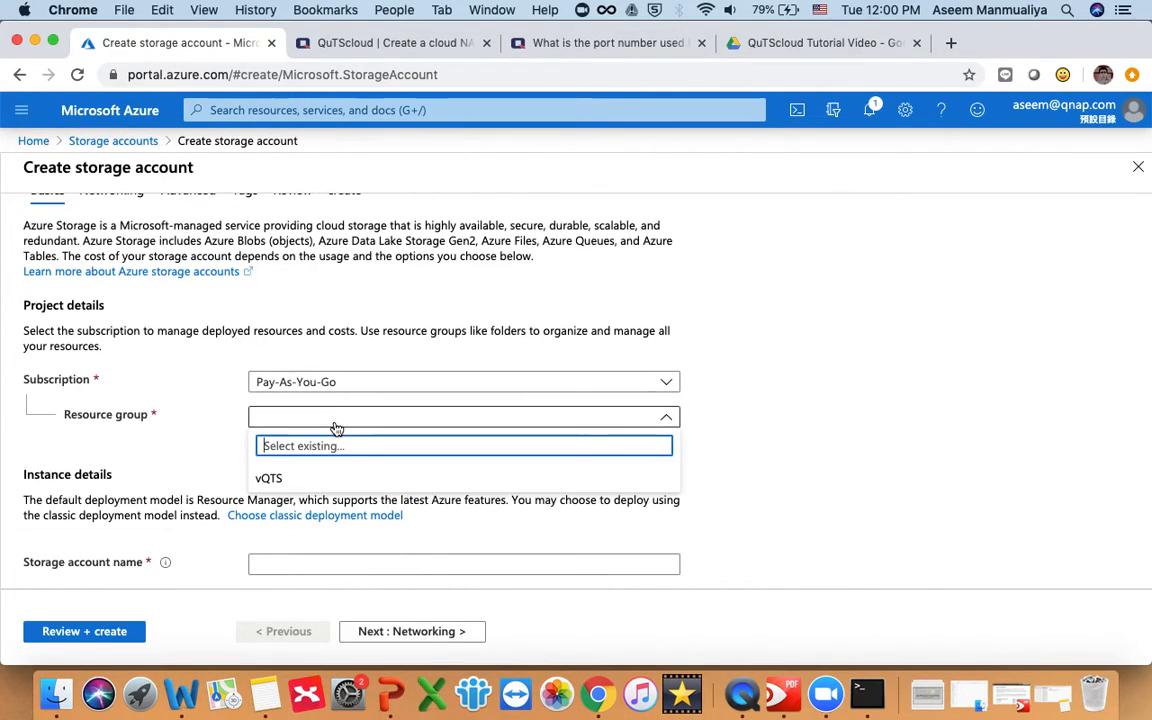
{"action": "left_click", "coordinate": [296, 479]}
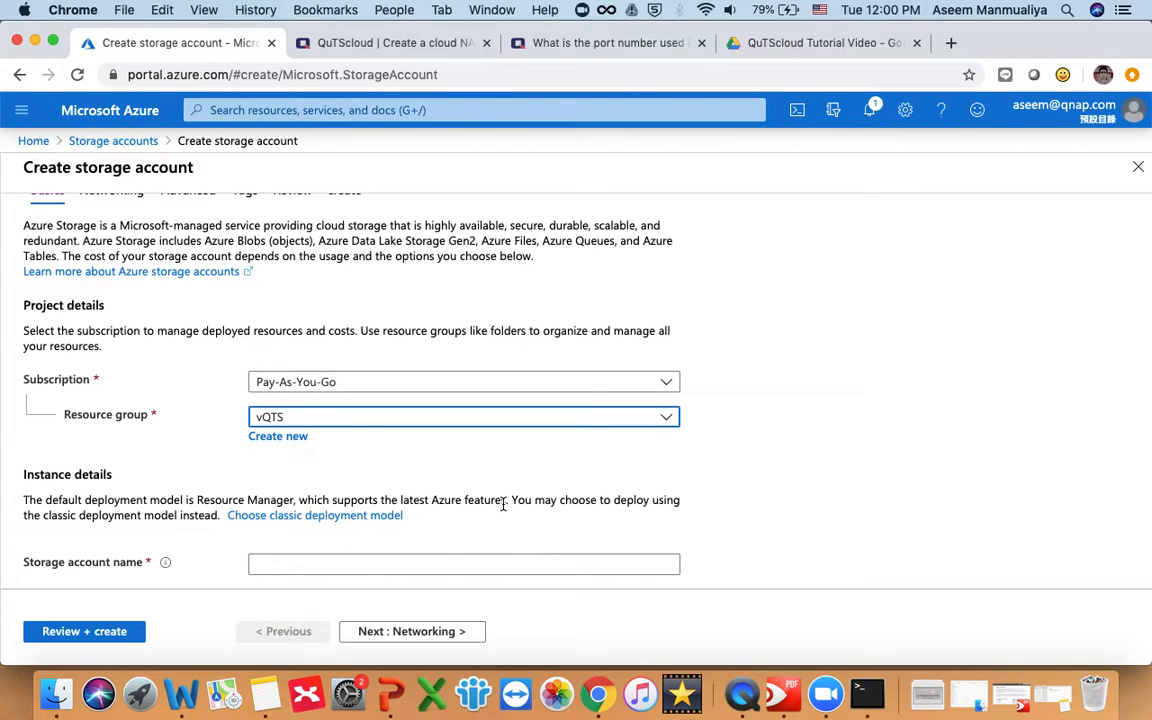
{"action": "scroll", "coordinate": [345, 456], "scroll_direction": "down", "scroll_amount": 1}
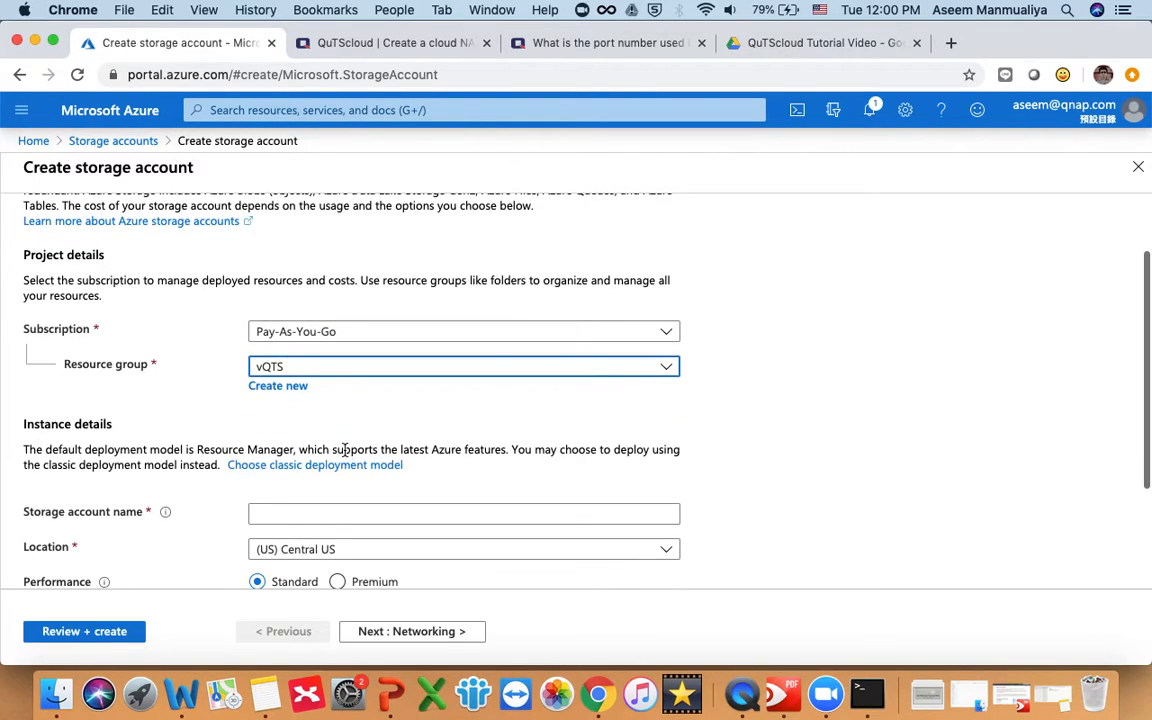
{"action": "scroll", "coordinate": [345, 452], "scroll_direction": "up", "scroll_amount": 1}
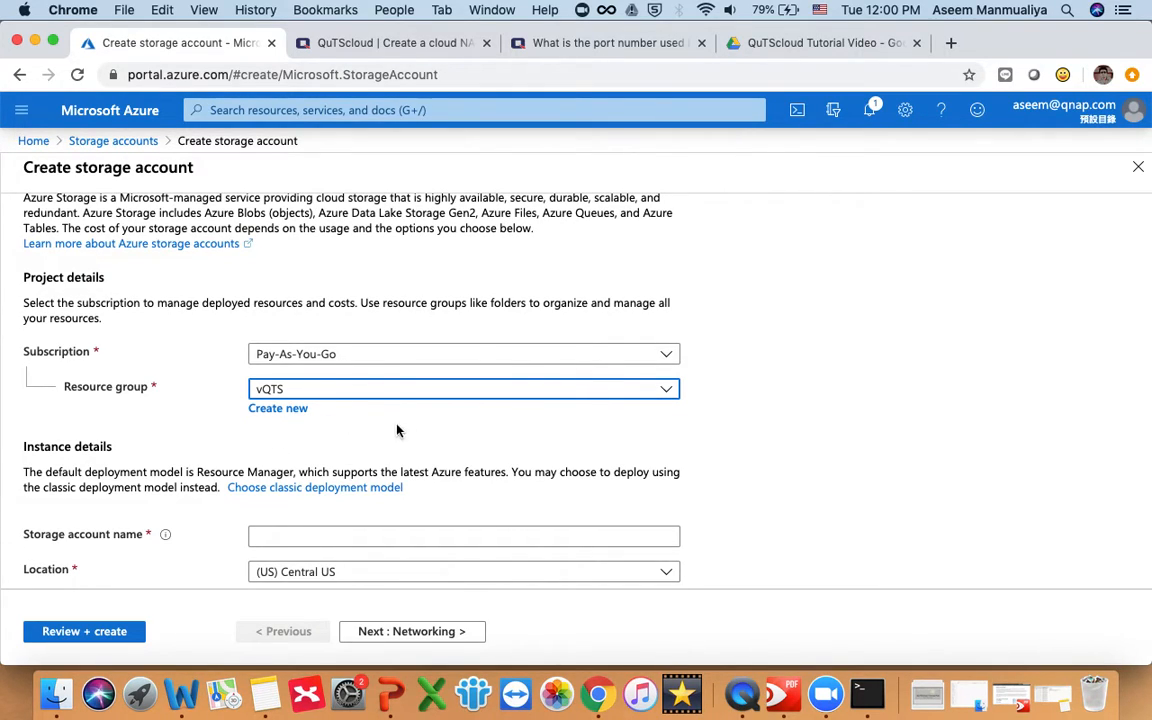
Step: Name the new storage account aseemdemosa
{"action": "scroll", "coordinate": [400, 430], "scroll_direction": "down", "scroll_amount": 3}
{"action": "left_click", "coordinate": [361, 392]}
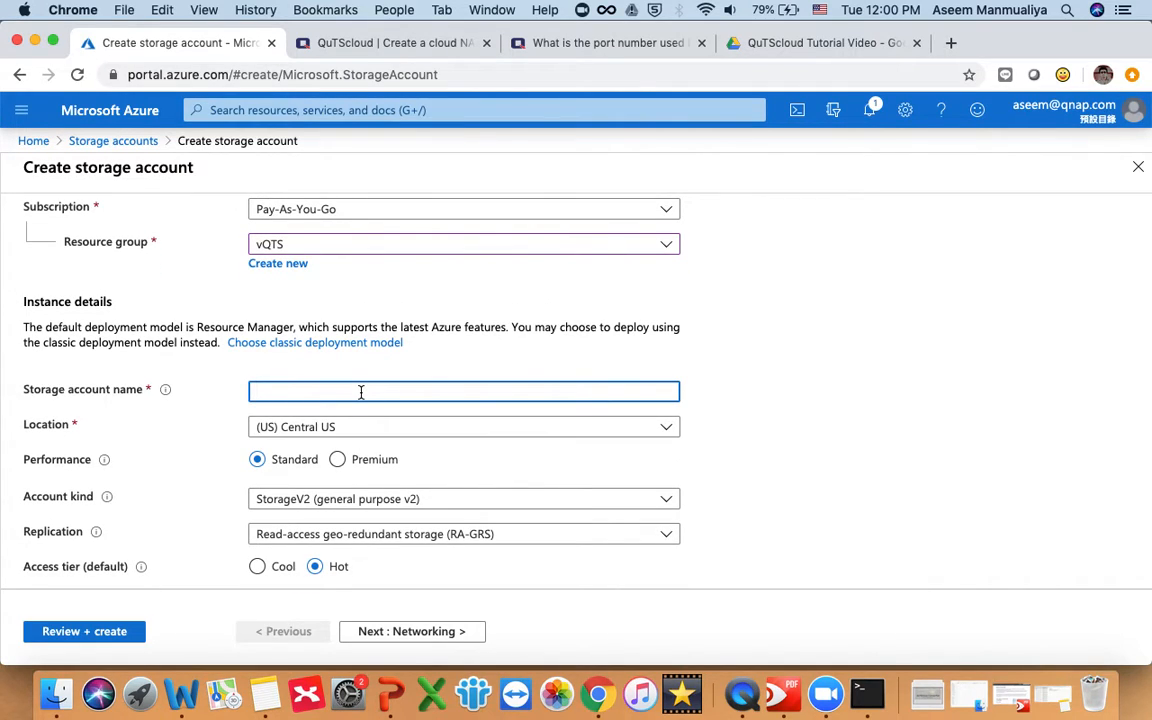
{"action": "type", "text": "aseemdemosa"}
{"action": "scroll", "coordinate": [820, 402], "scroll_direction": "down", "scroll_amount": 1}
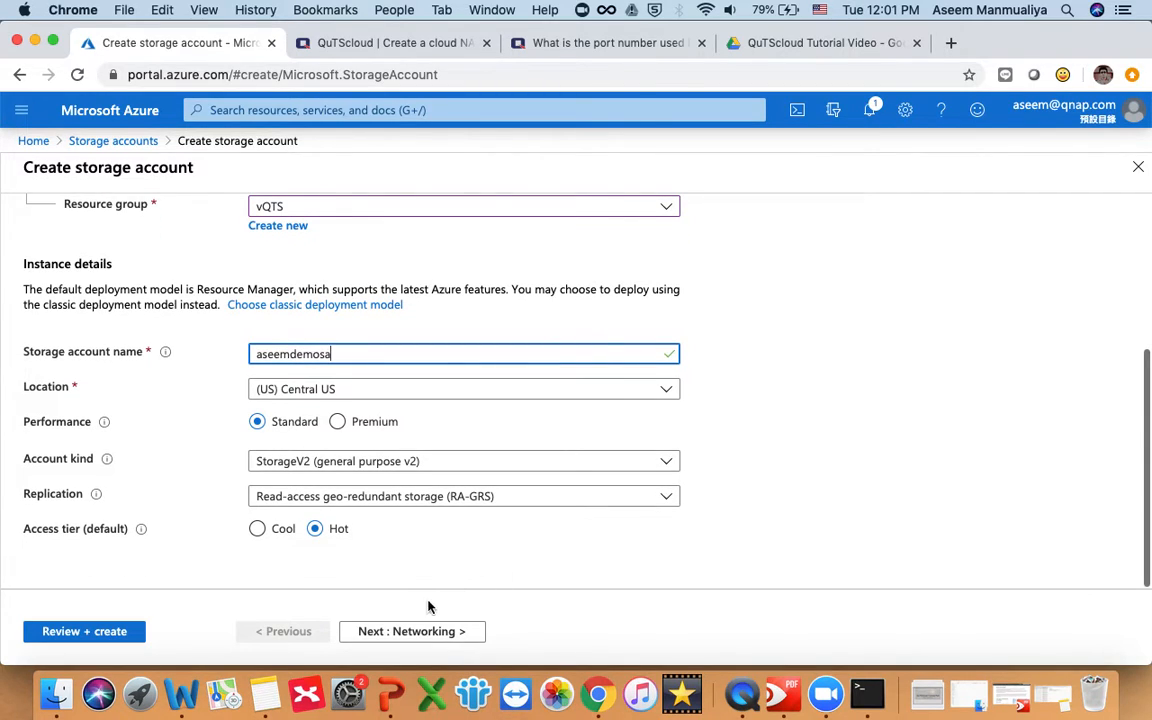
Step: Keep the default networking, advanced and tag settings and examine the storage account's review summary
{"action": "left_click", "coordinate": [395, 636]}
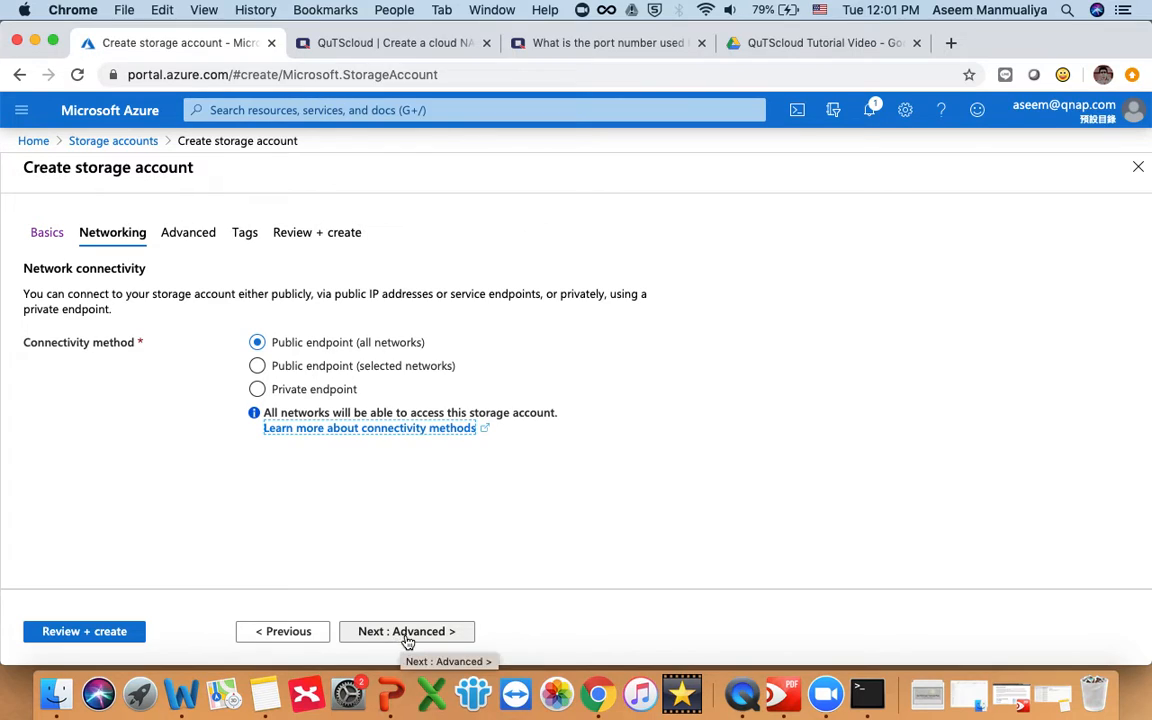
{"action": "left_click", "coordinate": [407, 632]}
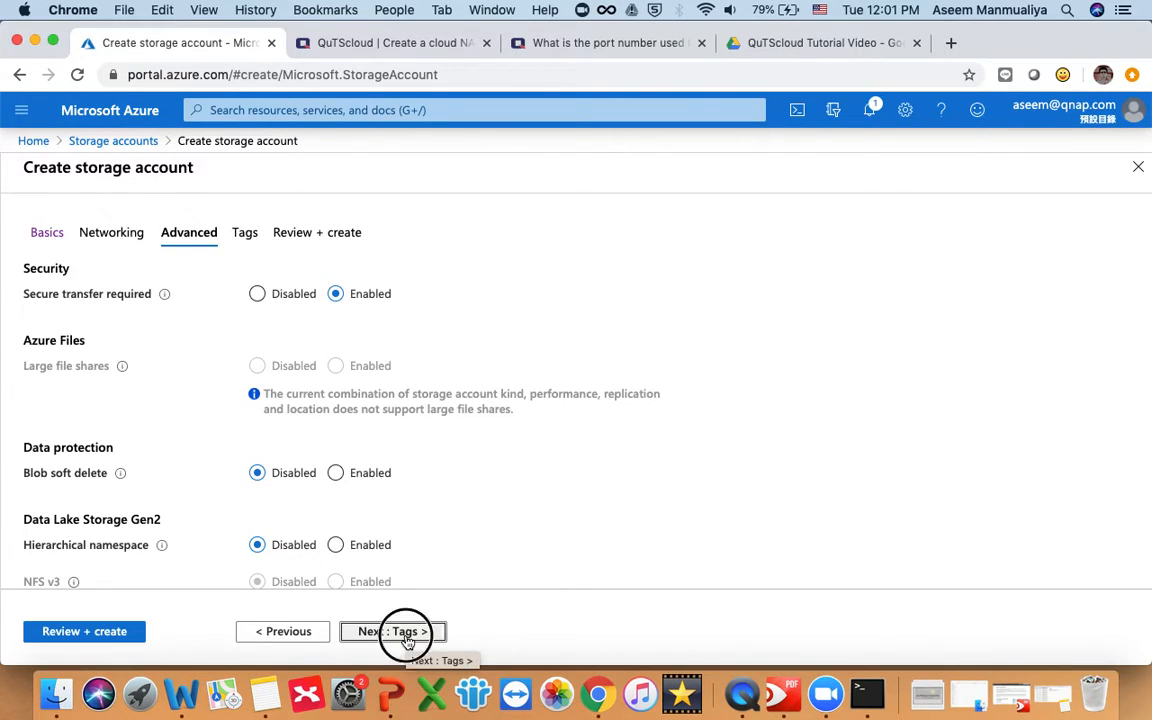
{"action": "left_click", "coordinate": [407, 632]}
{"action": "left_click", "coordinate": [407, 634]}
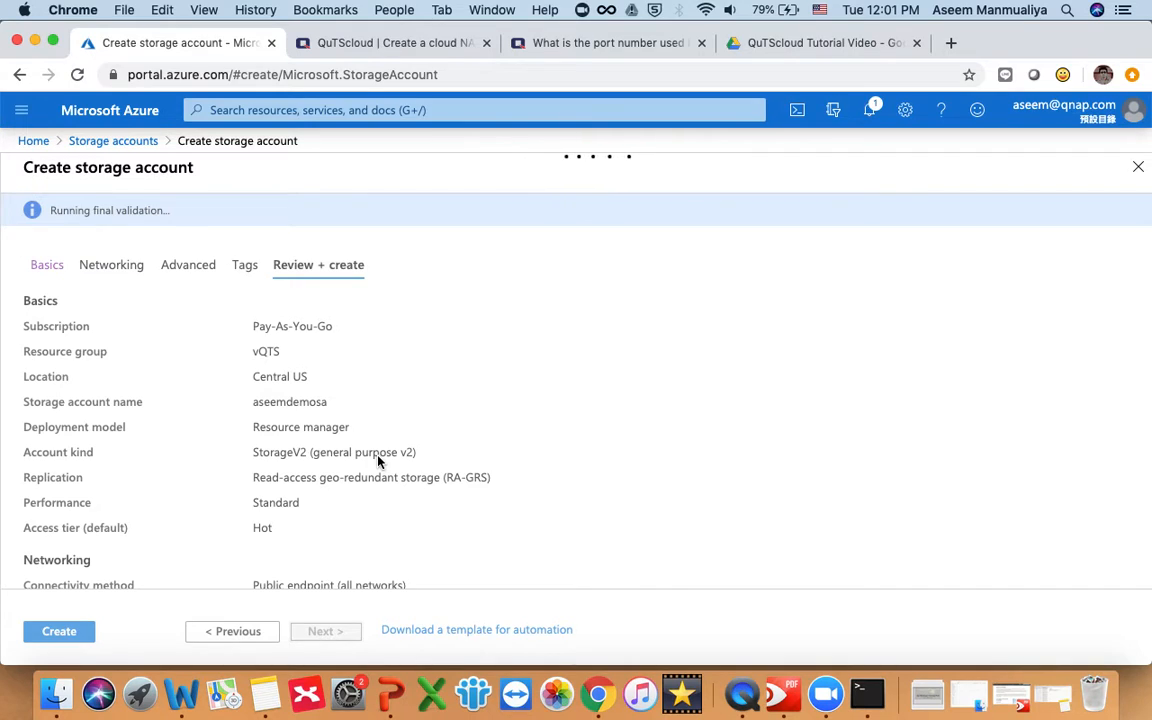
{"action": "scroll", "coordinate": [378, 437], "scroll_direction": "down", "scroll_amount": 5}
{"action": "scroll", "coordinate": [378, 437], "scroll_direction": "up", "scroll_amount": 5}
Step: Go back to the storage account's basic settings and set the location to (Asia Pacific) Japan East
{"action": "left_click", "coordinate": [237, 631]}
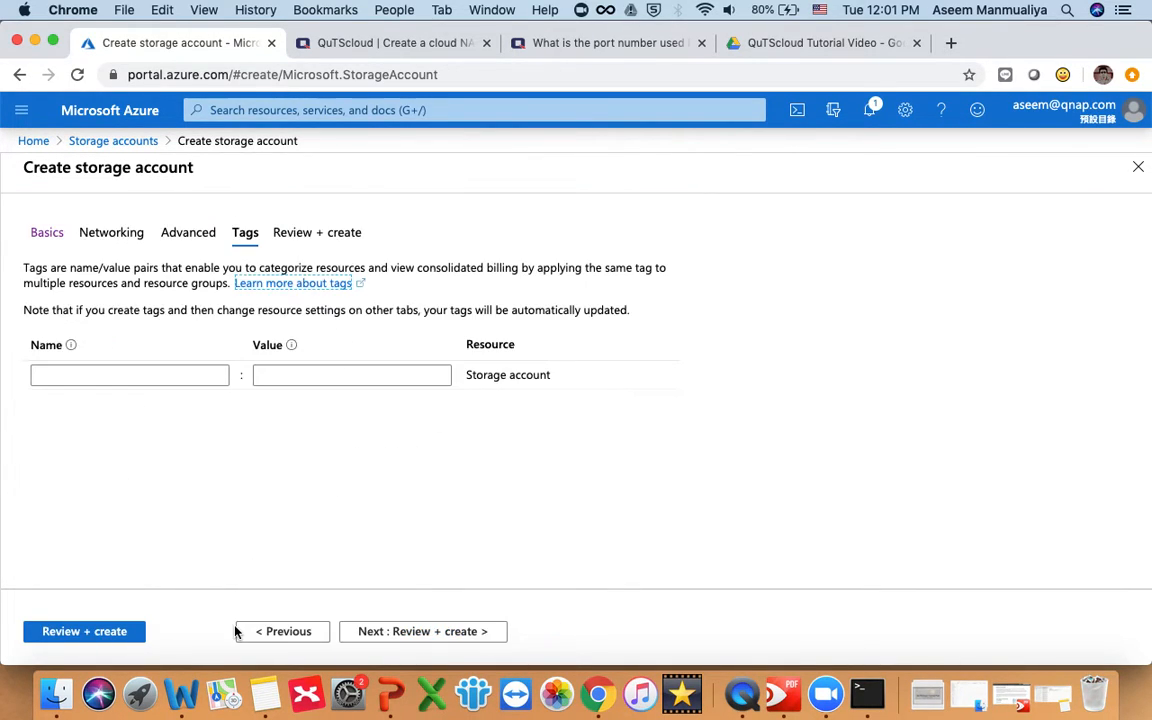
{"action": "left_click", "coordinate": [262, 631]}
{"action": "left_click", "coordinate": [282, 636]}
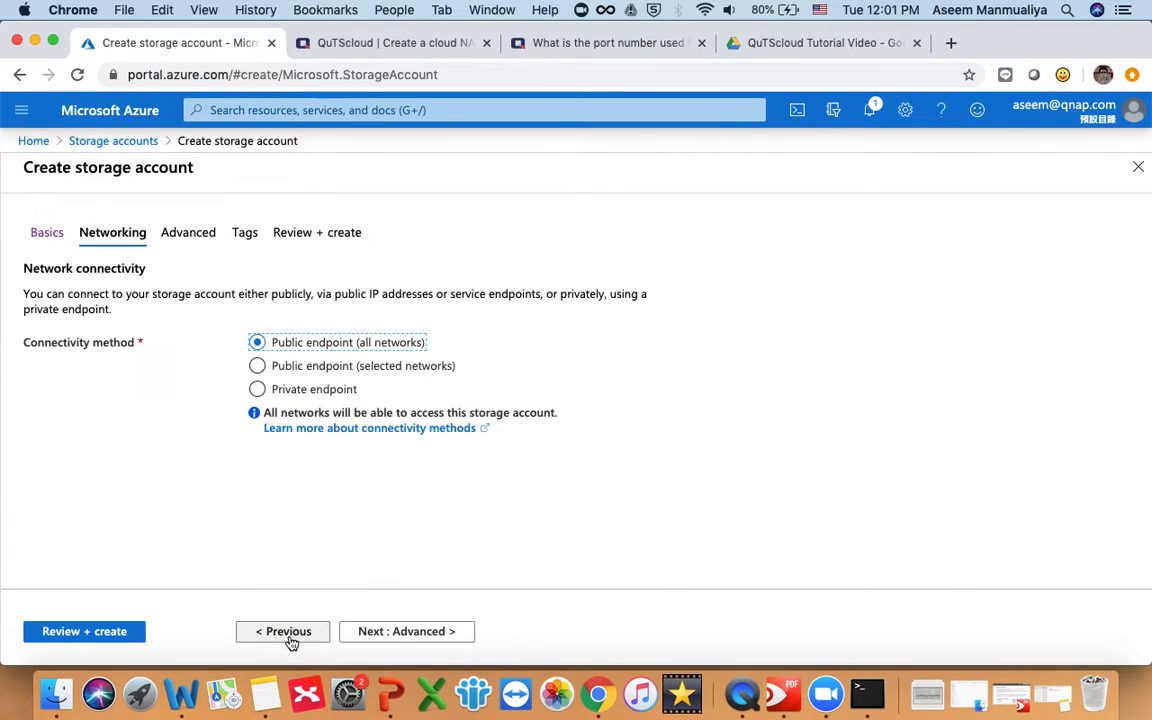
{"action": "left_click", "coordinate": [290, 636]}
{"action": "scroll", "coordinate": [430, 505], "scroll_direction": "down", "scroll_amount": 5}
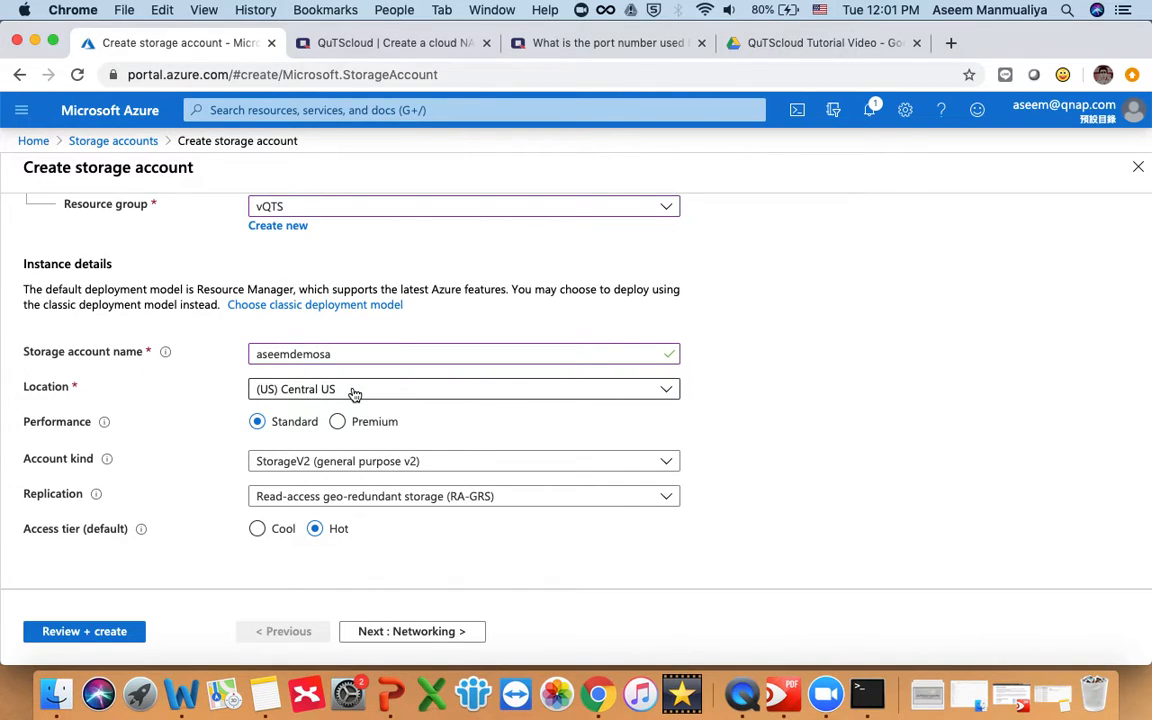
{"action": "left_click", "coordinate": [354, 391]}
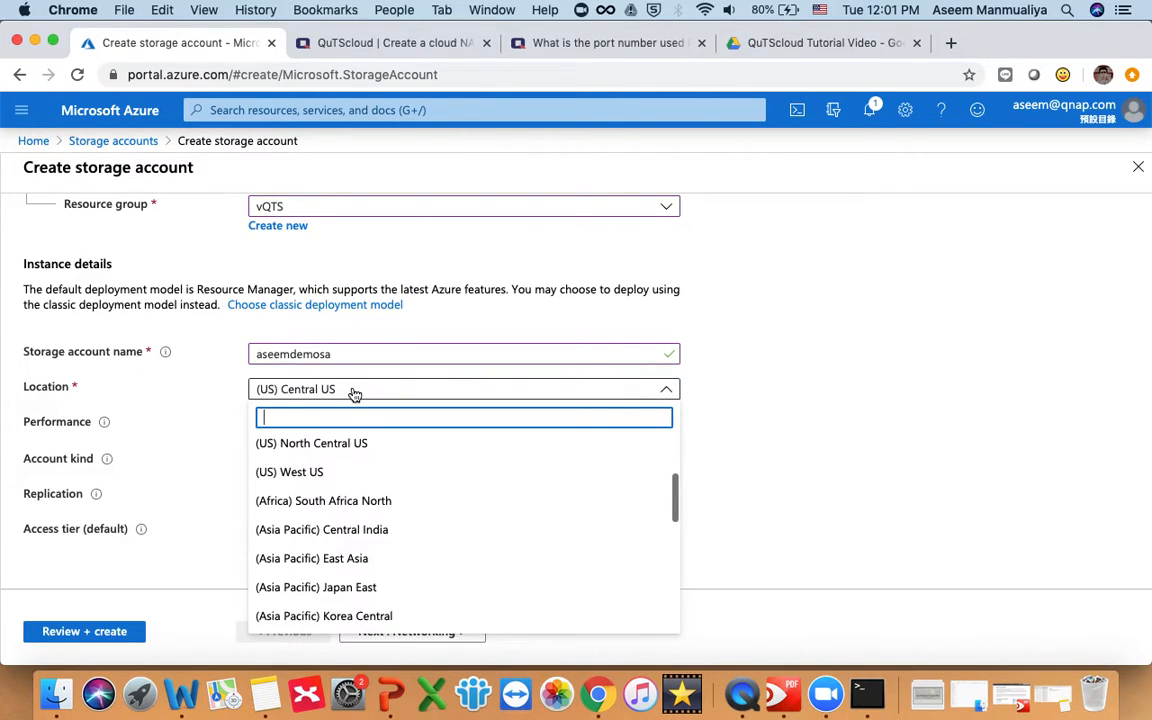
{"action": "left_click", "coordinate": [355, 589]}
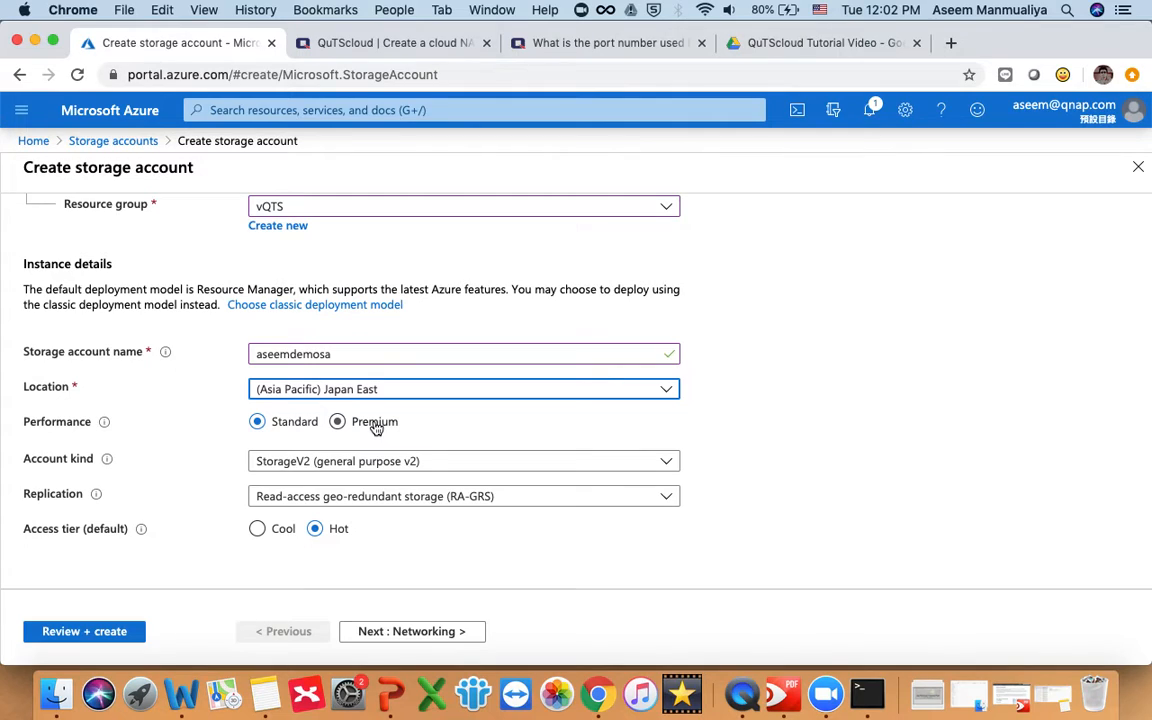
Step: Accept the default networking, advanced and tag settings and create the storage account
{"action": "left_click", "coordinate": [434, 631]}
{"action": "left_click", "coordinate": [430, 632]}
{"action": "left_click", "coordinate": [430, 632]}
{"action": "left_click", "coordinate": [429, 630]}
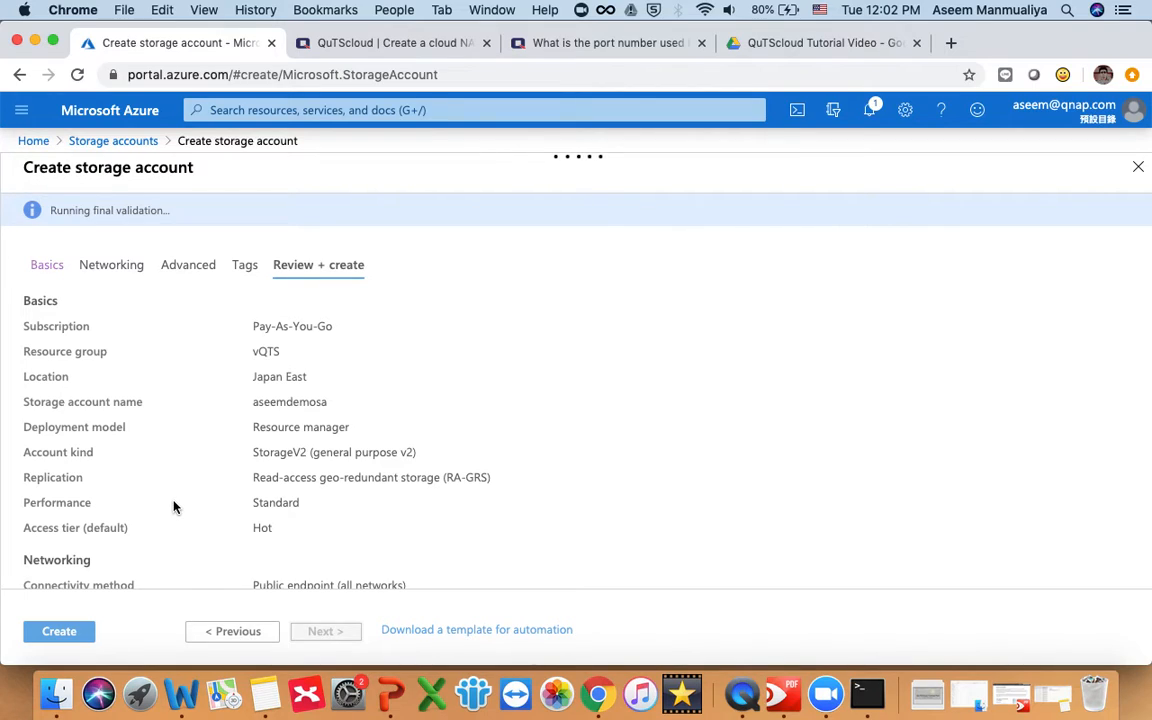
{"action": "left_click", "coordinate": [55, 630]}
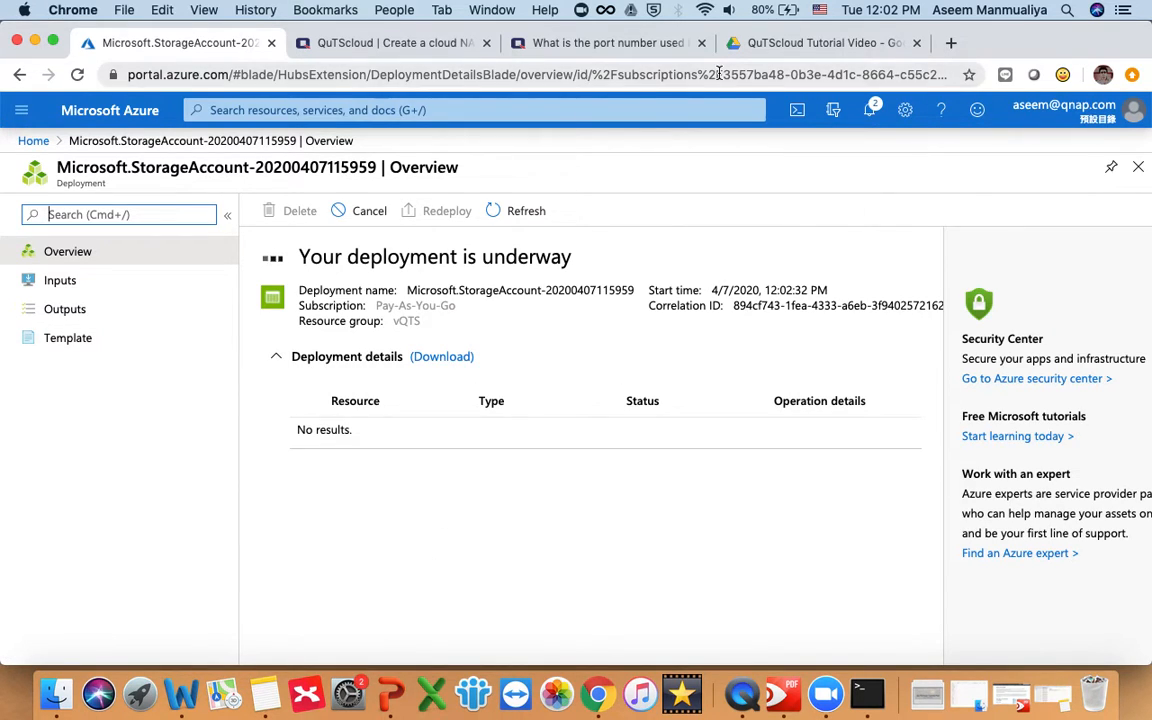
Step: Check the deployment notifications, dismiss the failed deployment entry and close the notification list
{"action": "left_click", "coordinate": [872, 112]}
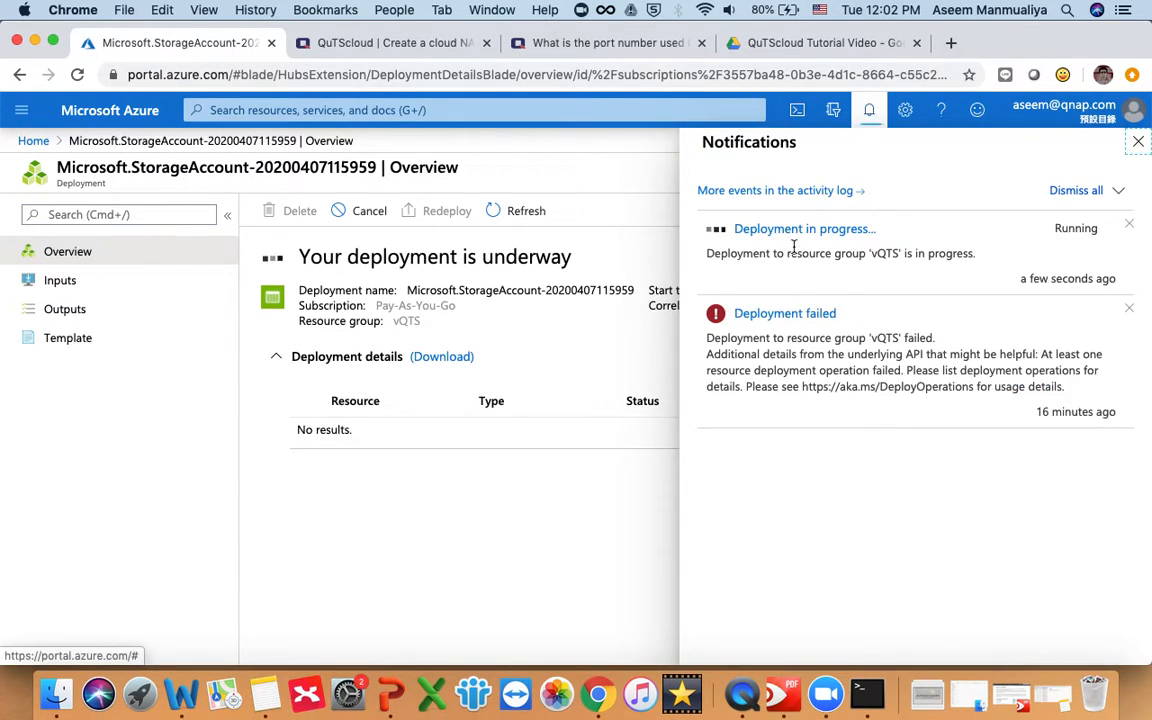
{"action": "left_click", "coordinate": [1129, 308]}
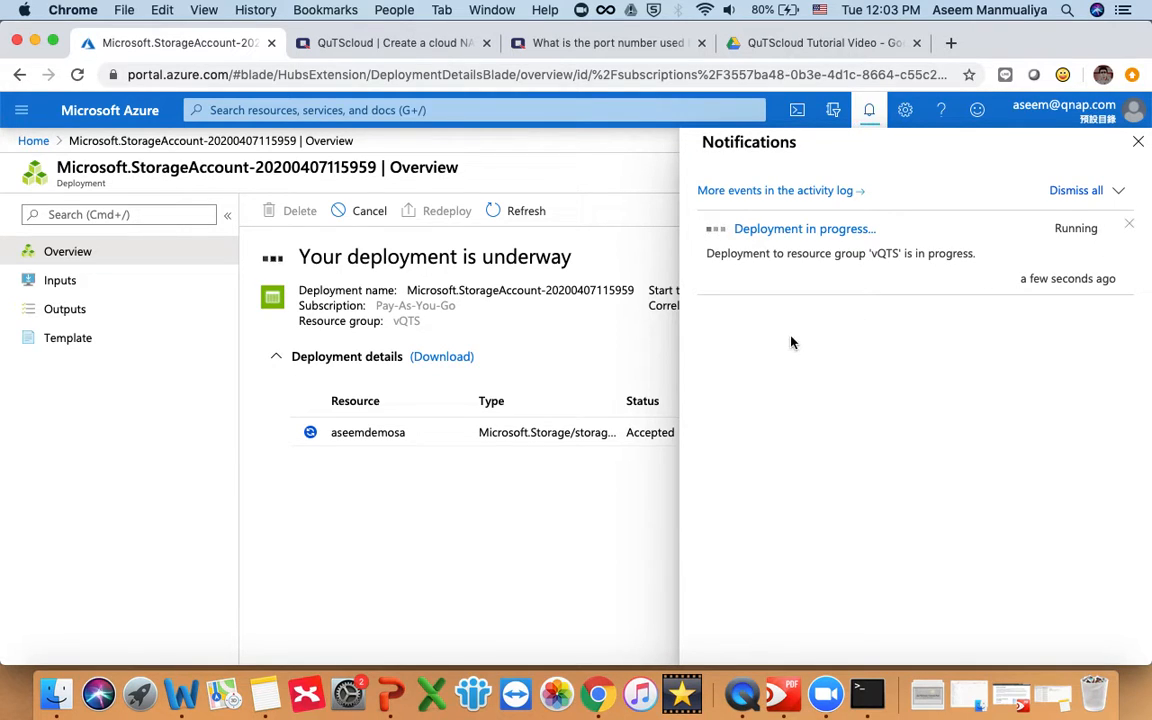
{"action": "left_click", "coordinate": [869, 110]}
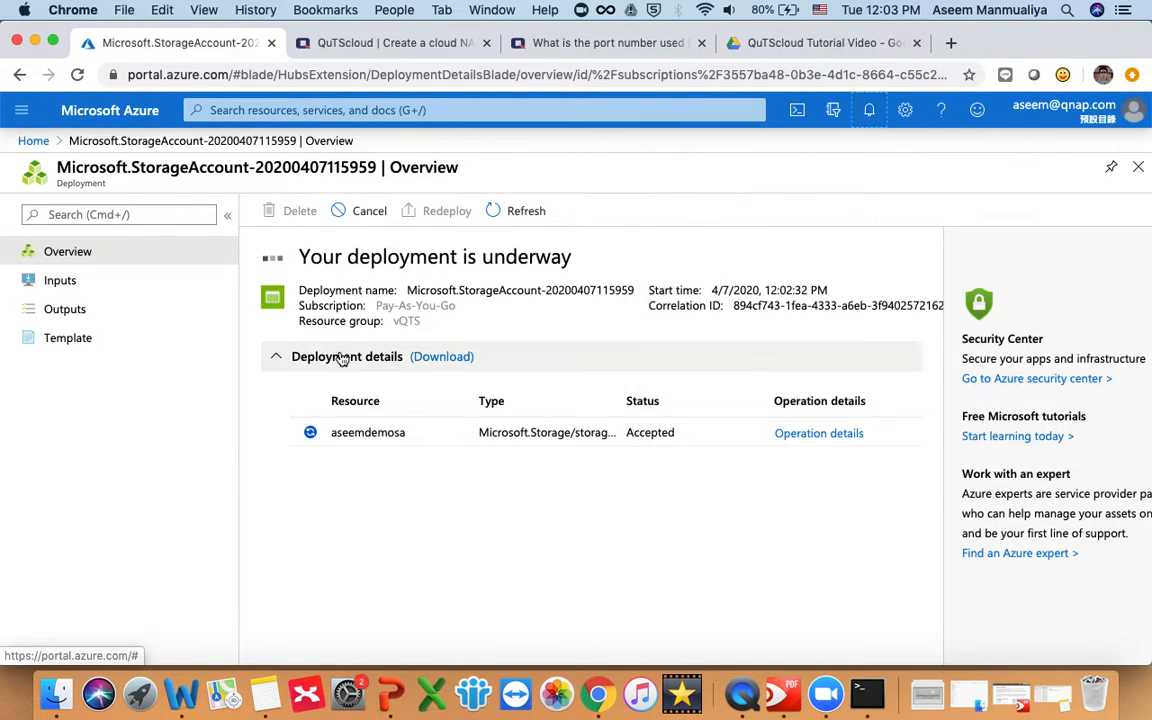
Step: Return to the Azure home page and dismiss the deployment notice for the storage account
{"action": "left_click", "coordinate": [34, 141]}
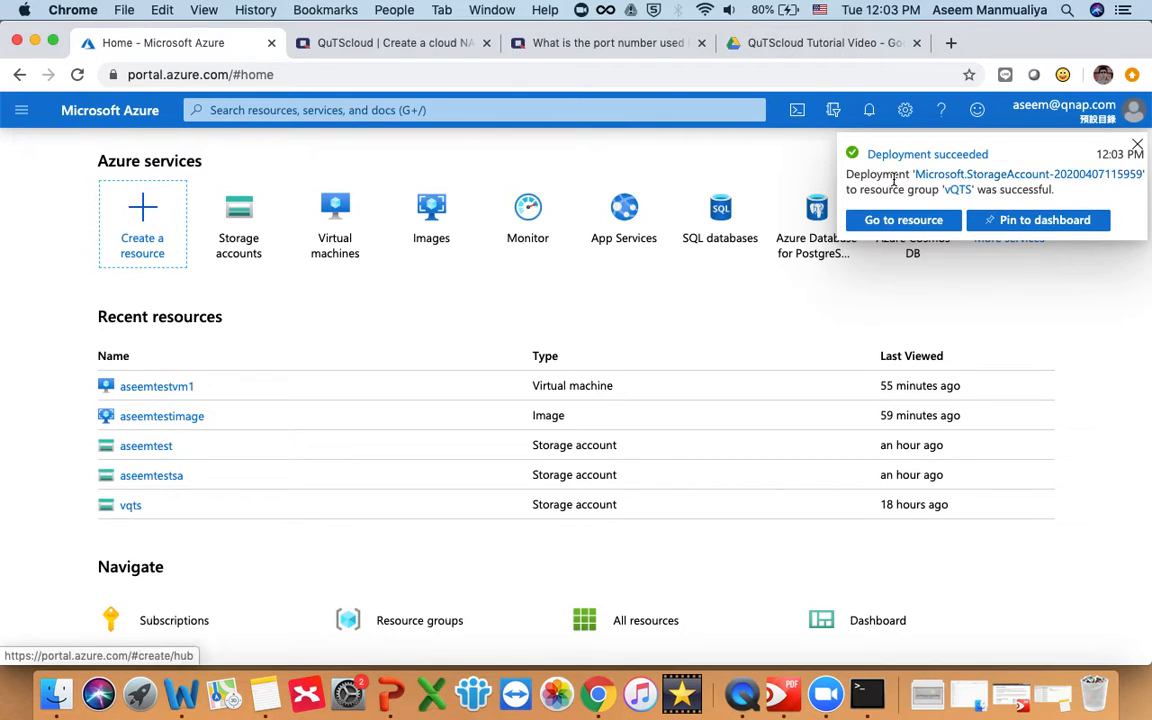
{"action": "left_click", "coordinate": [1141, 146]}
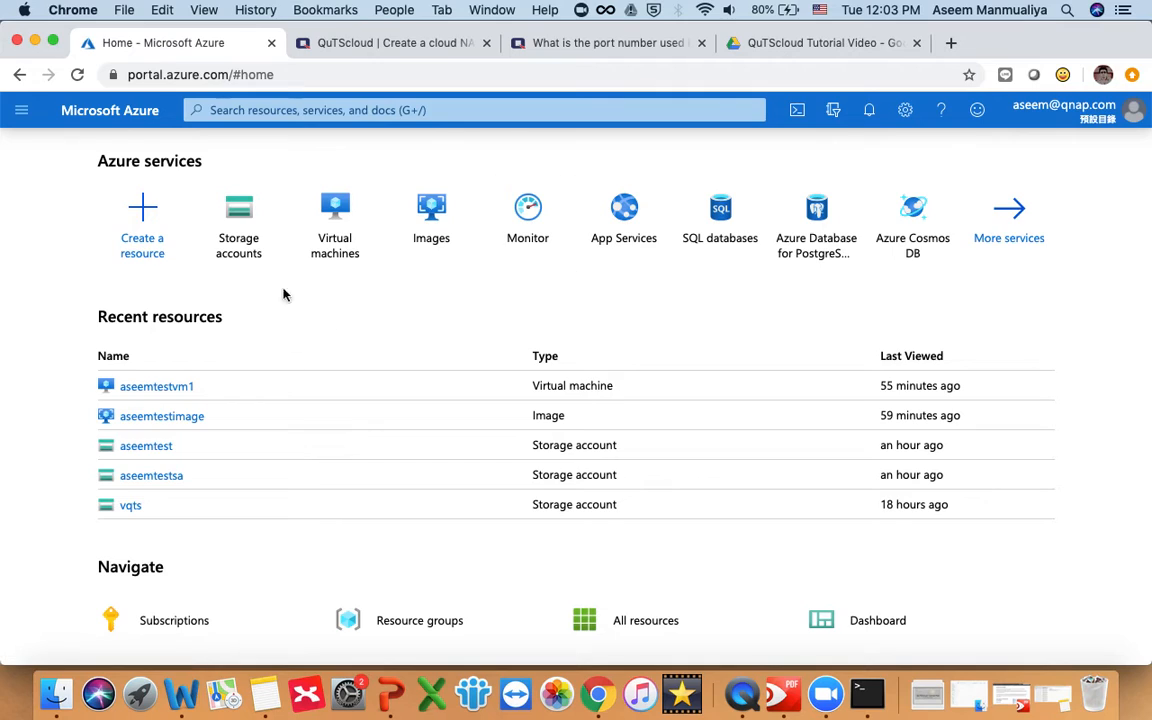
{"action": "mouse_move", "coordinate": [228, 244]}
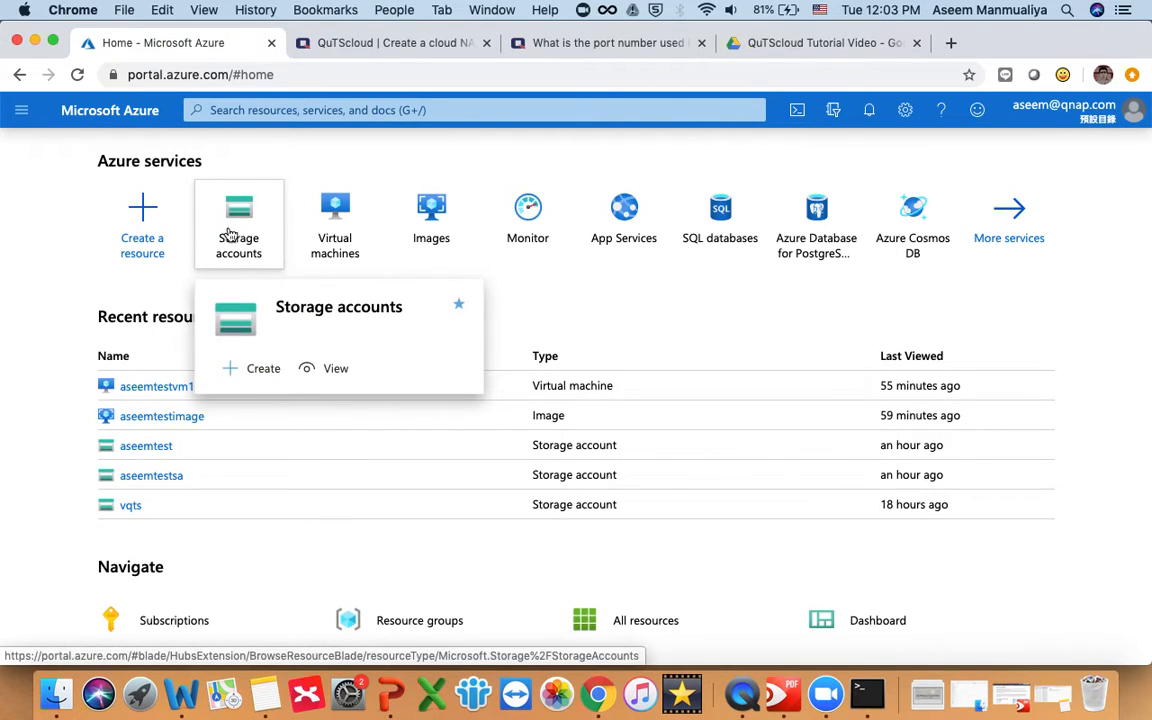
Step: Open the list of storage accounts and refresh it to include the newly created account
{"action": "left_click", "coordinate": [238, 242]}
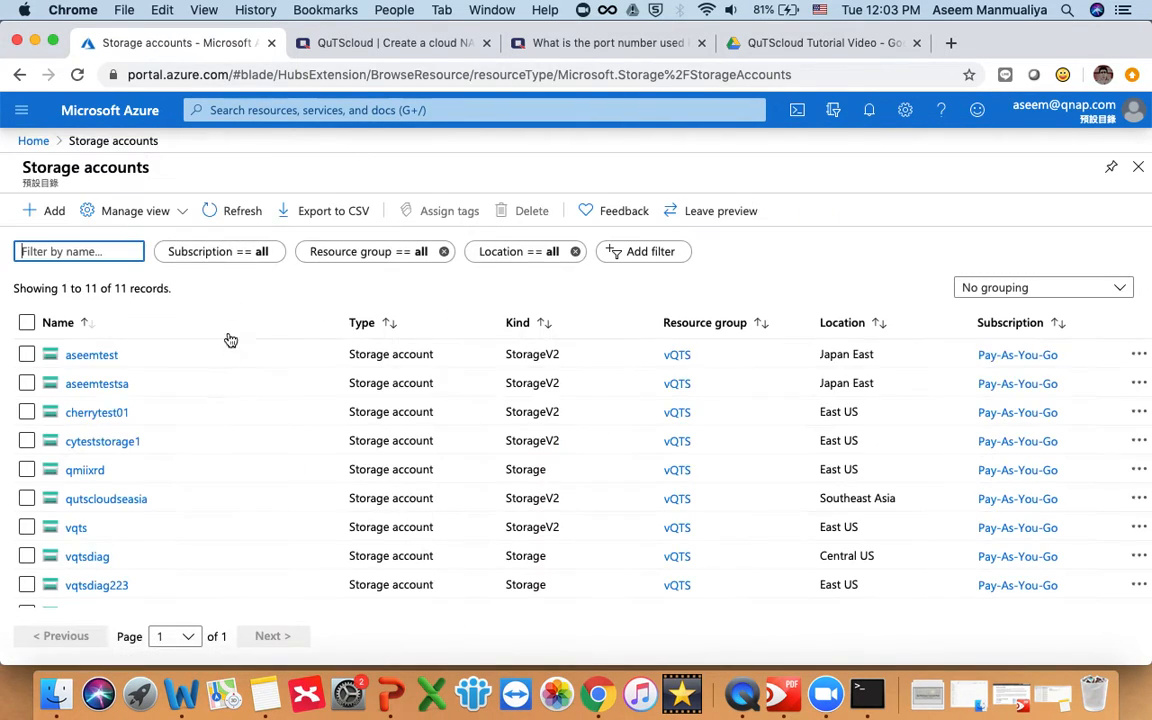
{"action": "scroll", "coordinate": [218, 414], "scroll_direction": "down", "scroll_amount": 2}
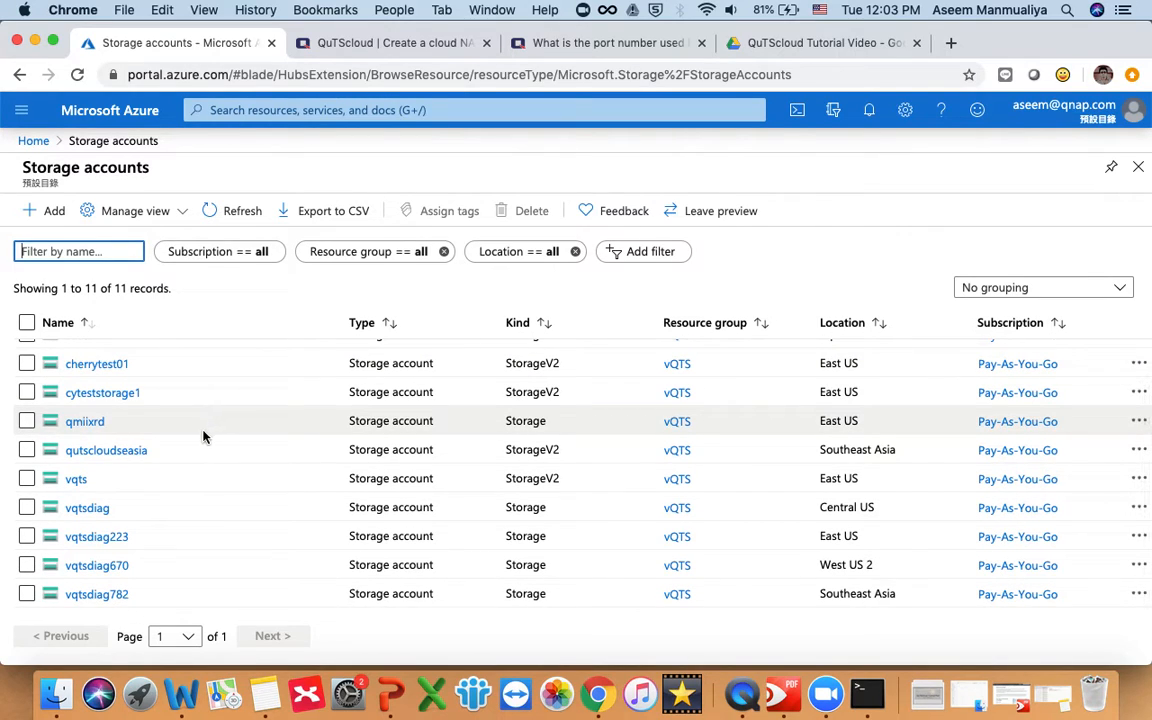
{"action": "scroll", "coordinate": [203, 437], "scroll_direction": "up", "scroll_amount": 2}
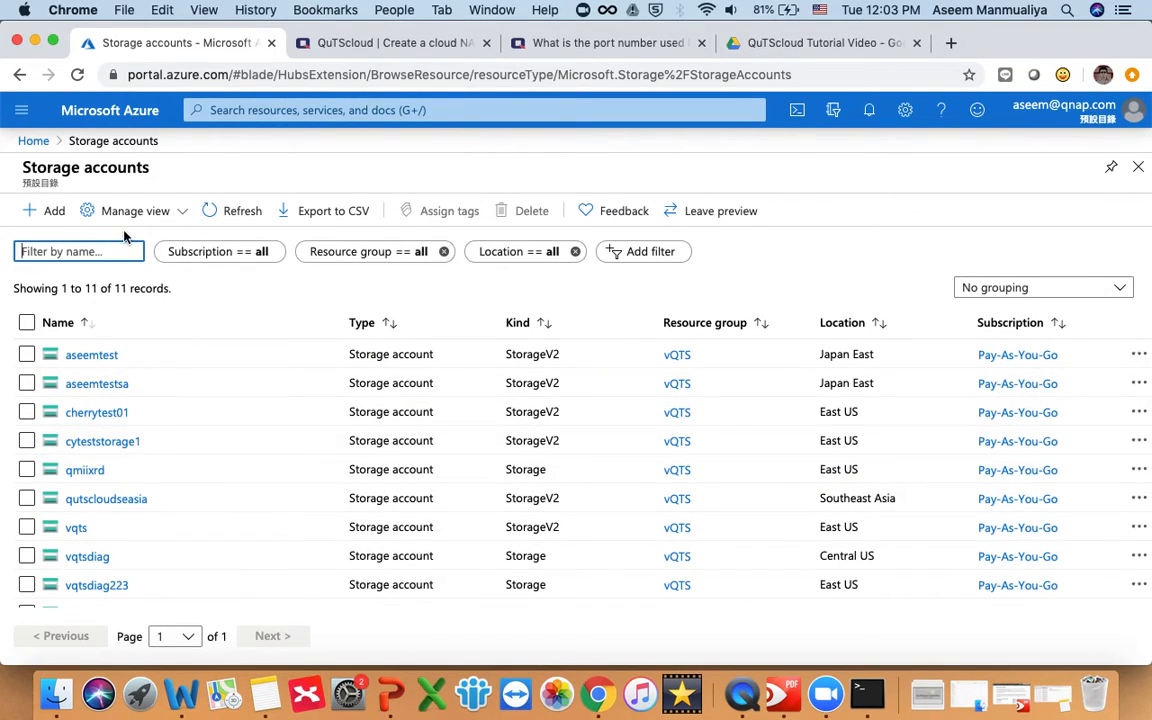
{"action": "left_click", "coordinate": [234, 213]}
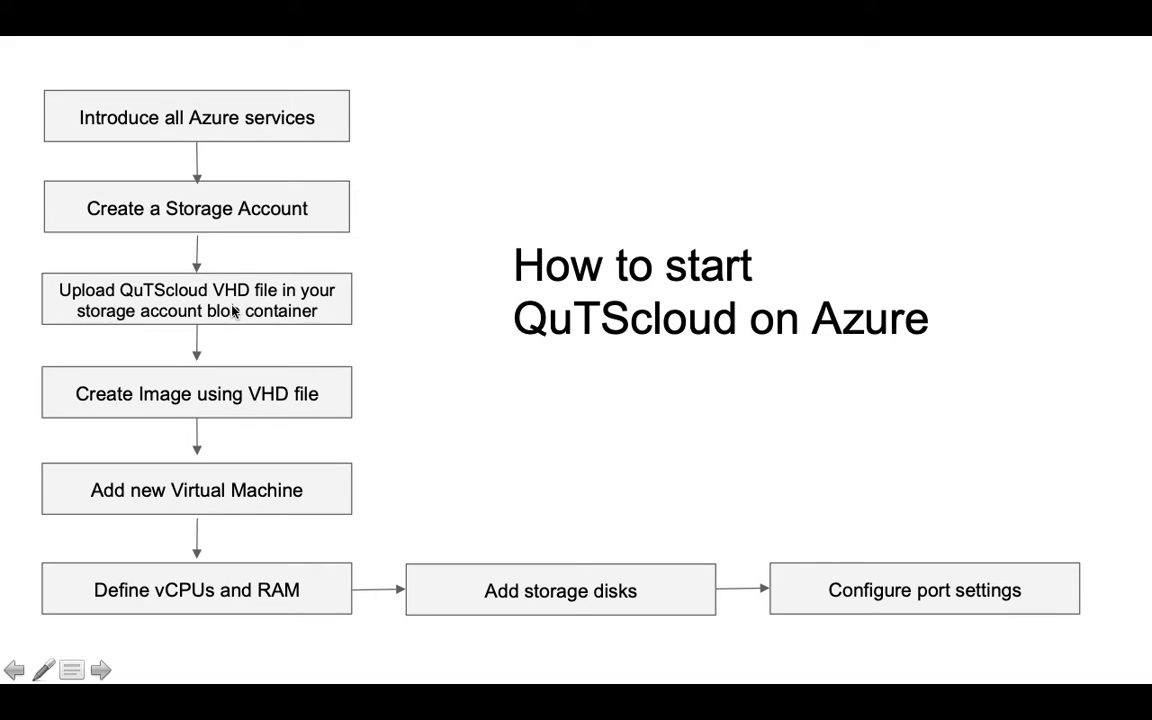
{"action": "key", "text": "ctrl+Left"}
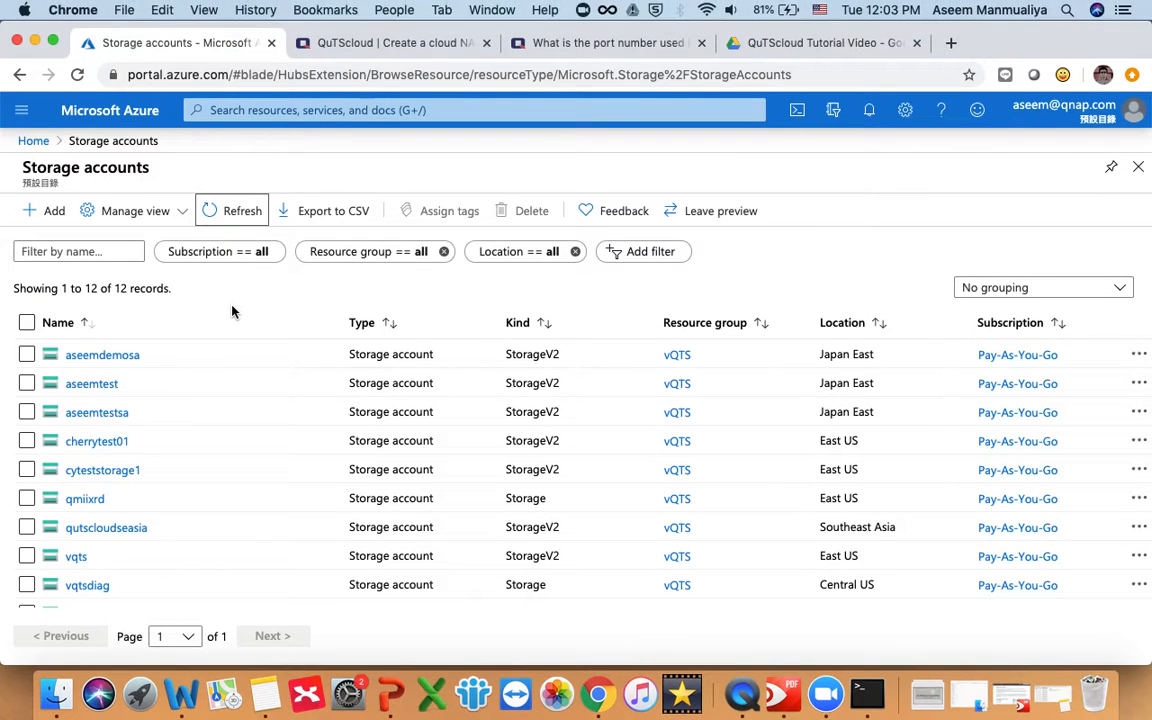
Step: Switch to the QuTScloud product page and find the Download QuTScloud Images table
{"action": "left_click", "coordinate": [409, 44]}
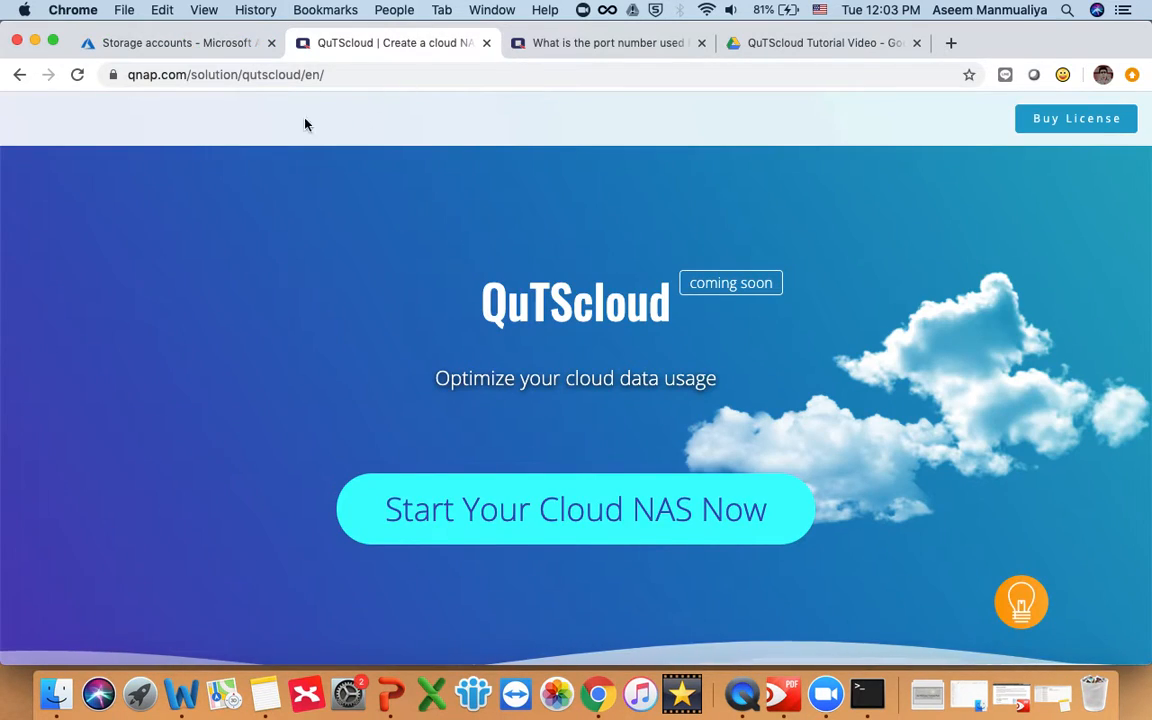
{"action": "left_click", "coordinate": [370, 79]}
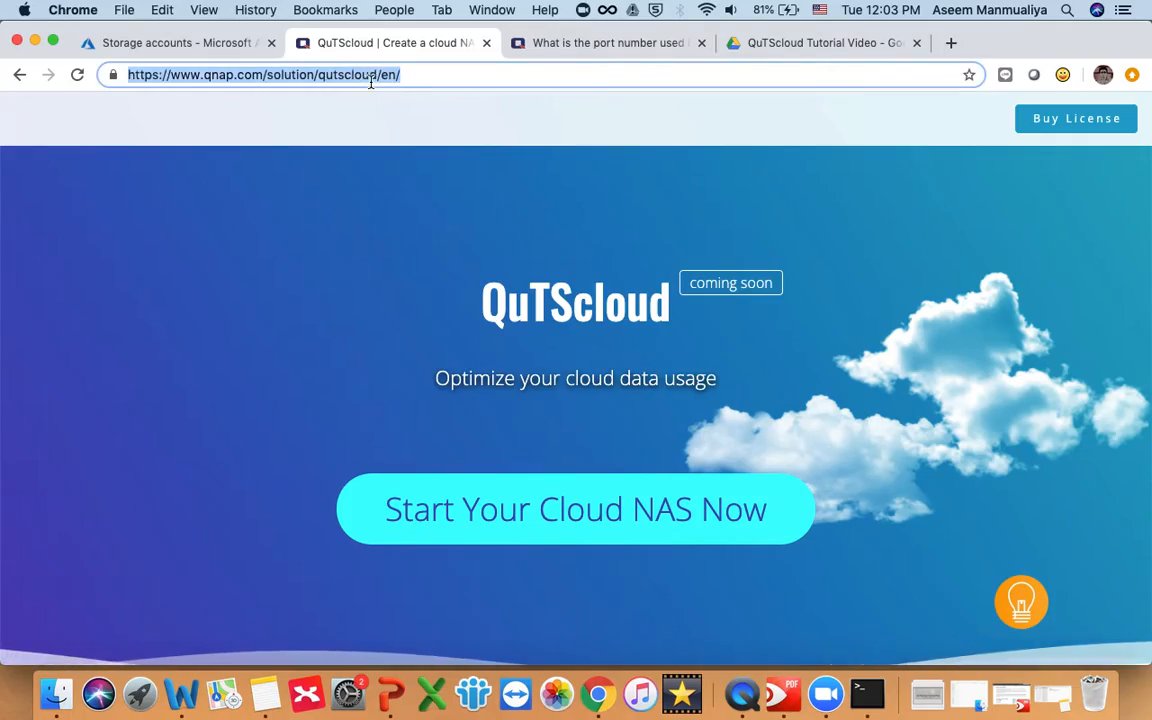
{"action": "left_click", "coordinate": [360, 303]}
{"action": "scroll", "coordinate": [360, 303], "scroll_direction": "down", "scroll_amount": 15}
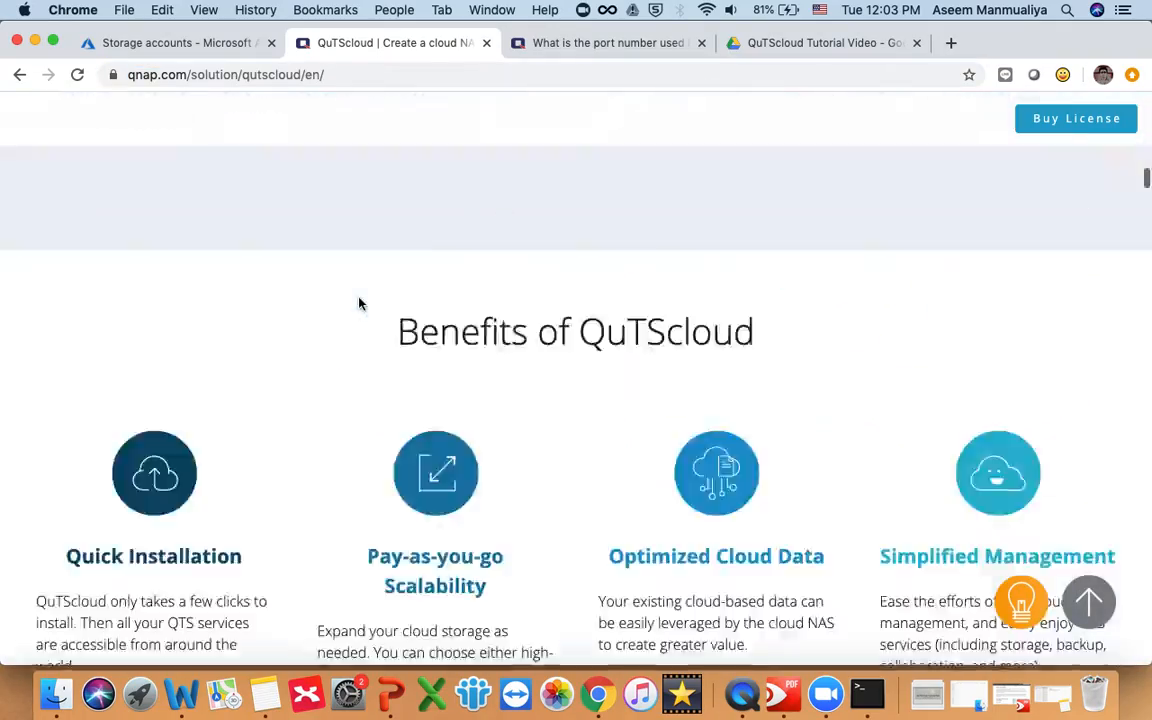
{"action": "scroll", "coordinate": [360, 303], "scroll_direction": "down", "scroll_amount": 20}
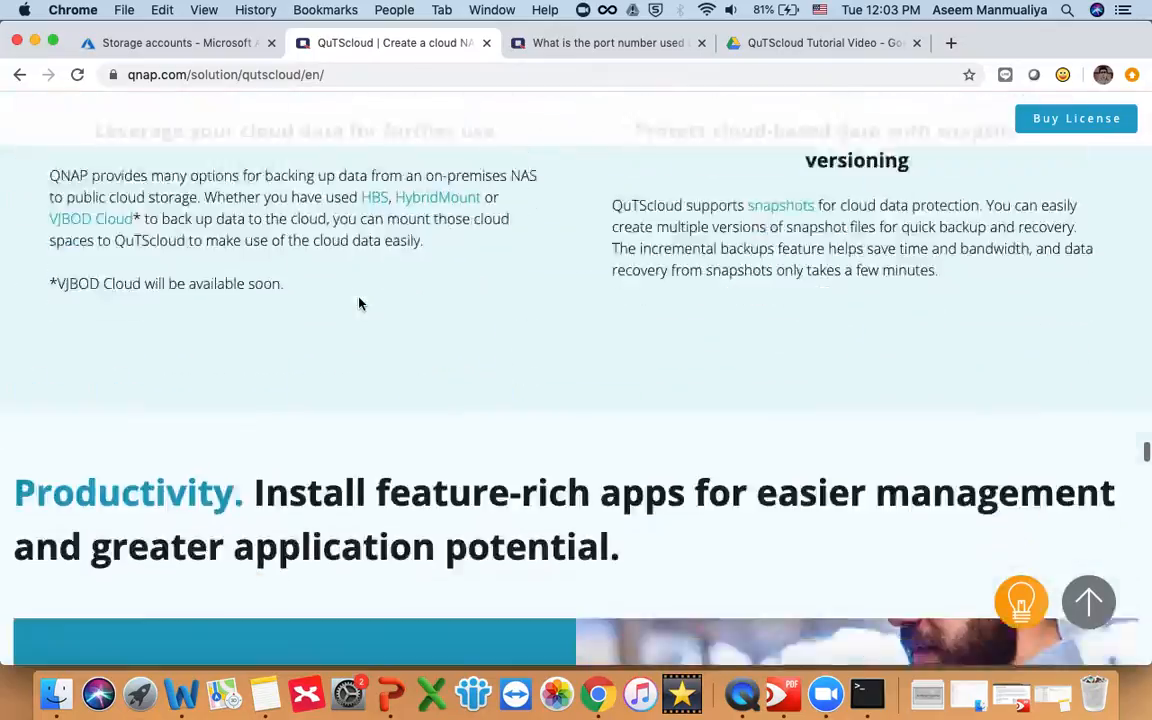
{"action": "scroll", "coordinate": [360, 303], "scroll_direction": "down", "scroll_amount": 10}
{"action": "scroll", "coordinate": [360, 303], "scroll_direction": "up", "scroll_amount": 4}
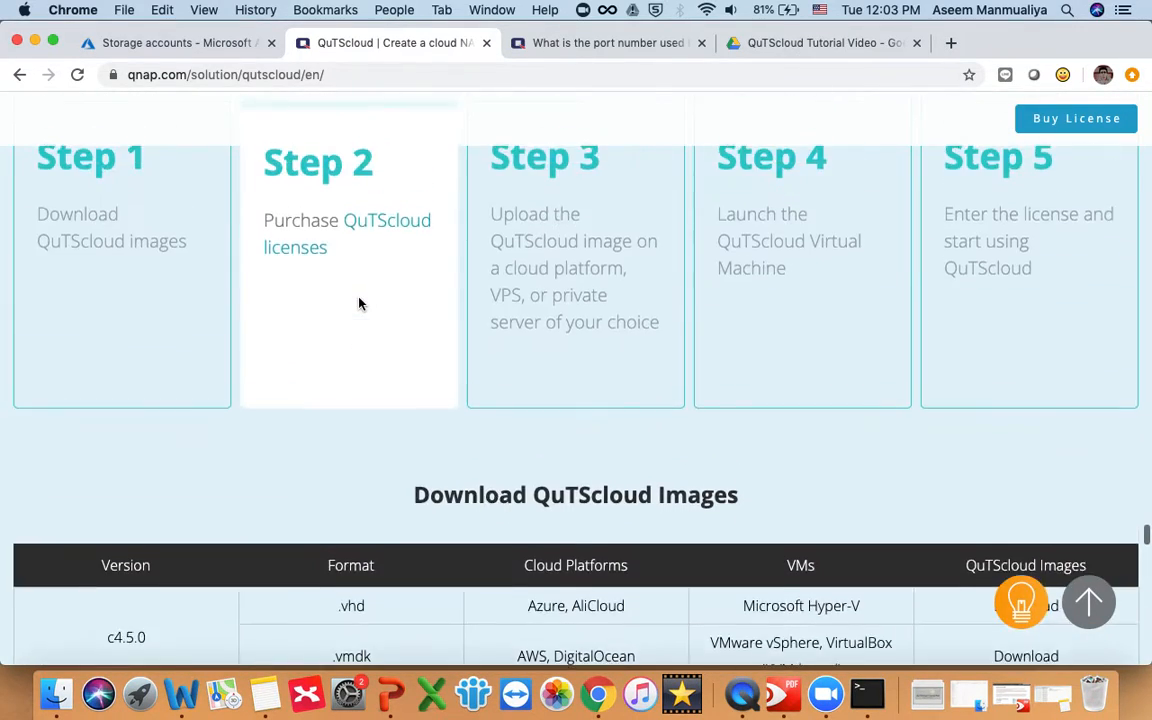
{"action": "scroll", "coordinate": [365, 302], "scroll_direction": "down", "scroll_amount": 2}
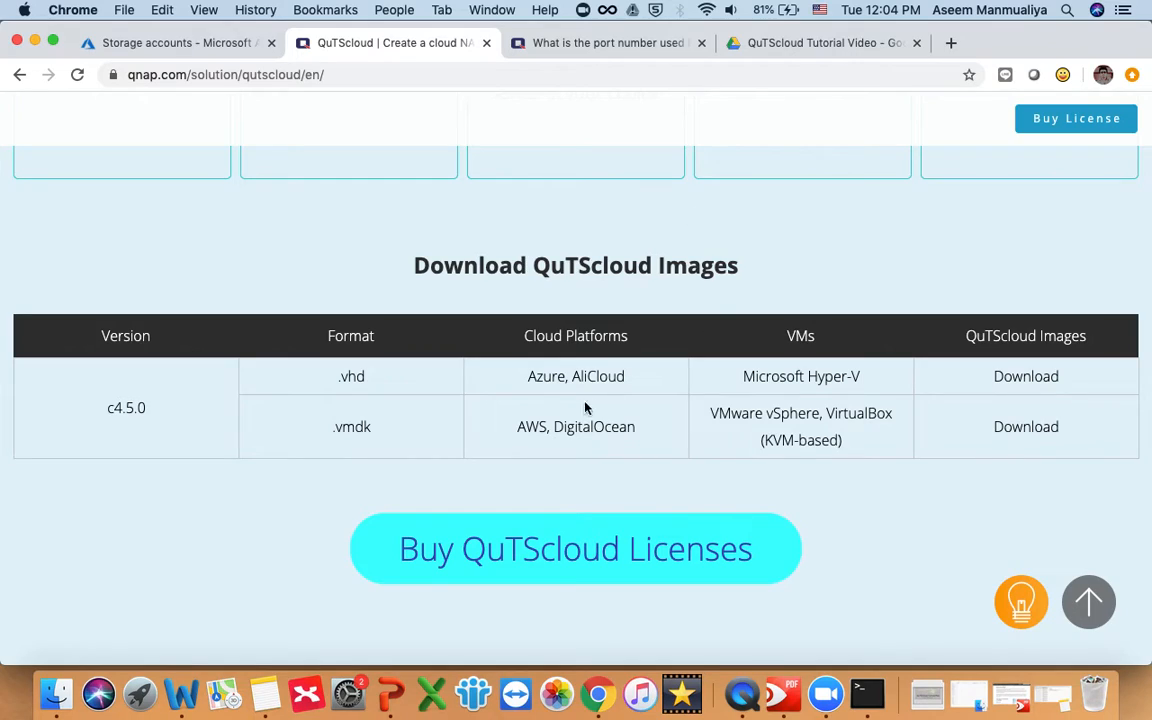
Step: Examine the image format and download option for Azure in the QuTScloud images table
{"action": "double_click", "coordinate": [544, 377]}
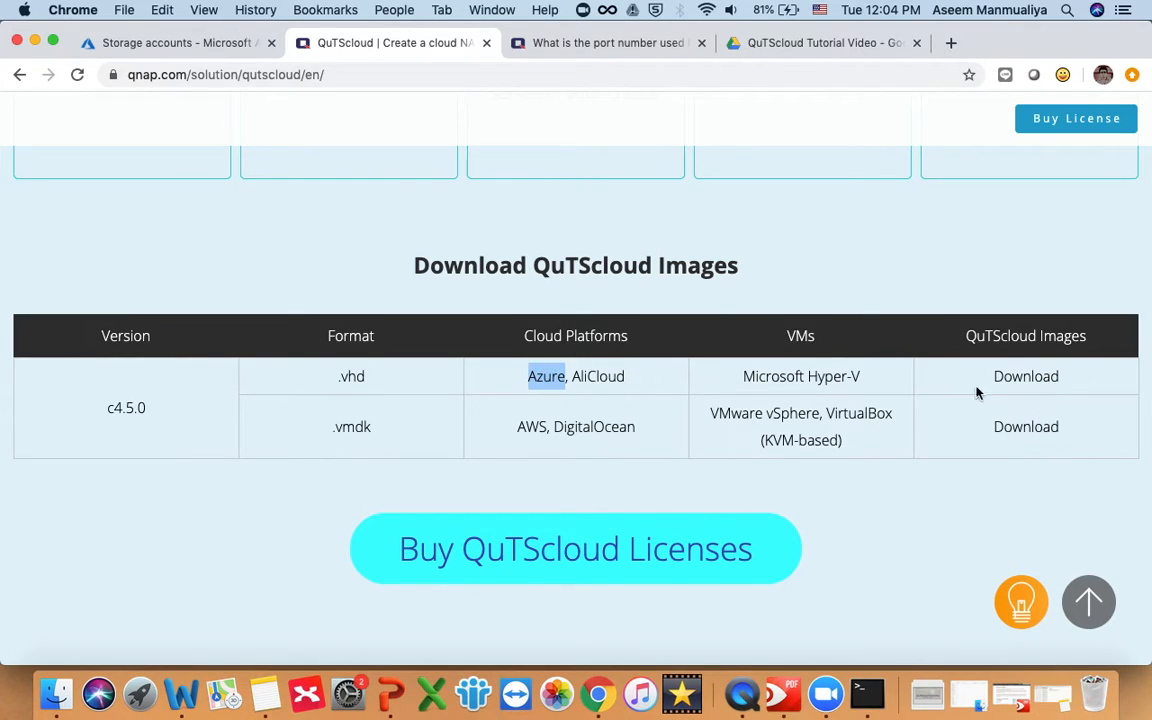
{"action": "double_click", "coordinate": [351, 377]}
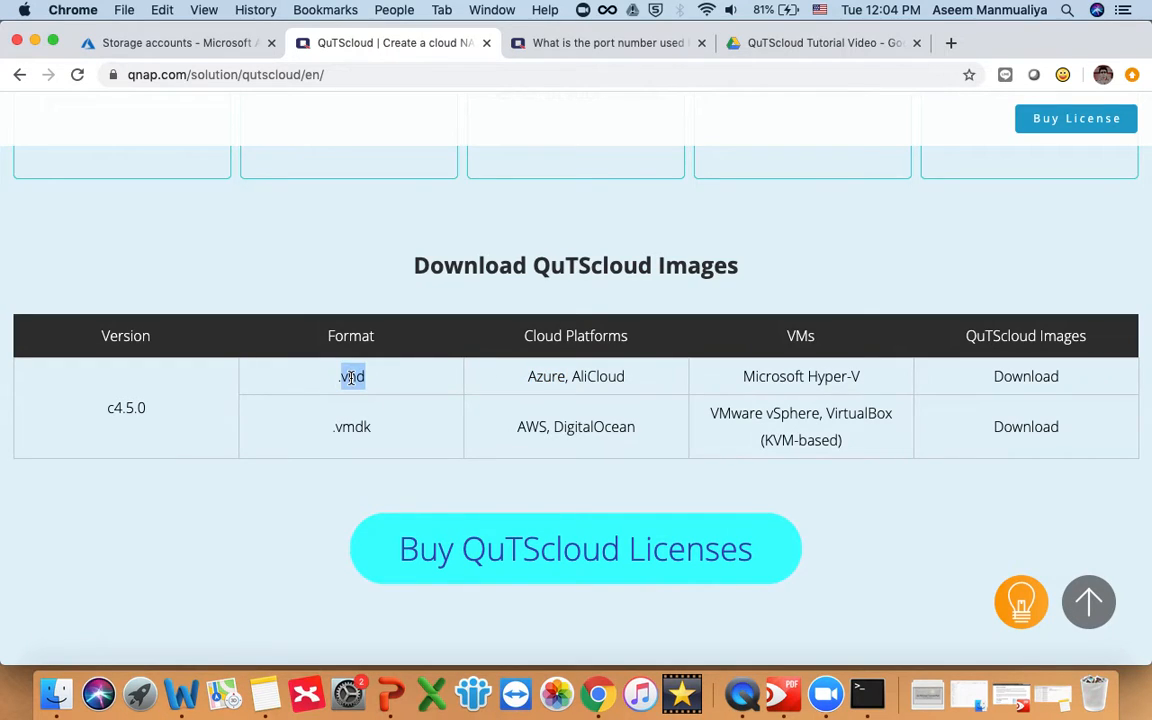
{"action": "double_click", "coordinate": [1030, 376]}
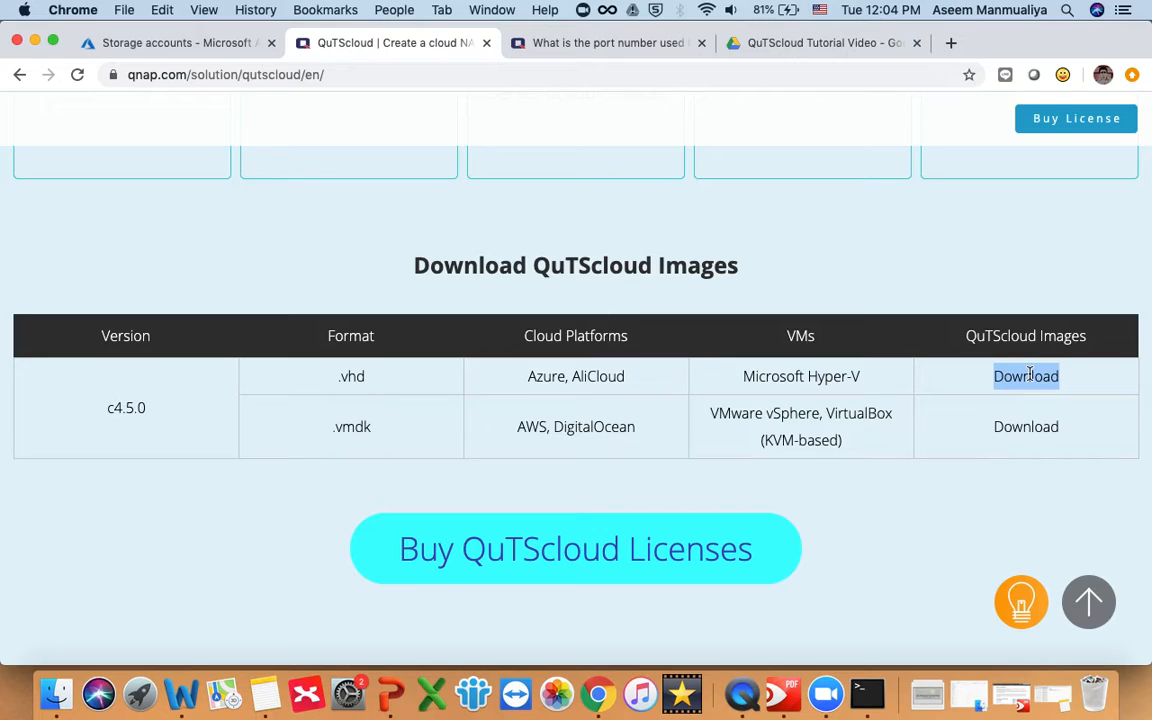
{"action": "double_click", "coordinate": [347, 377]}
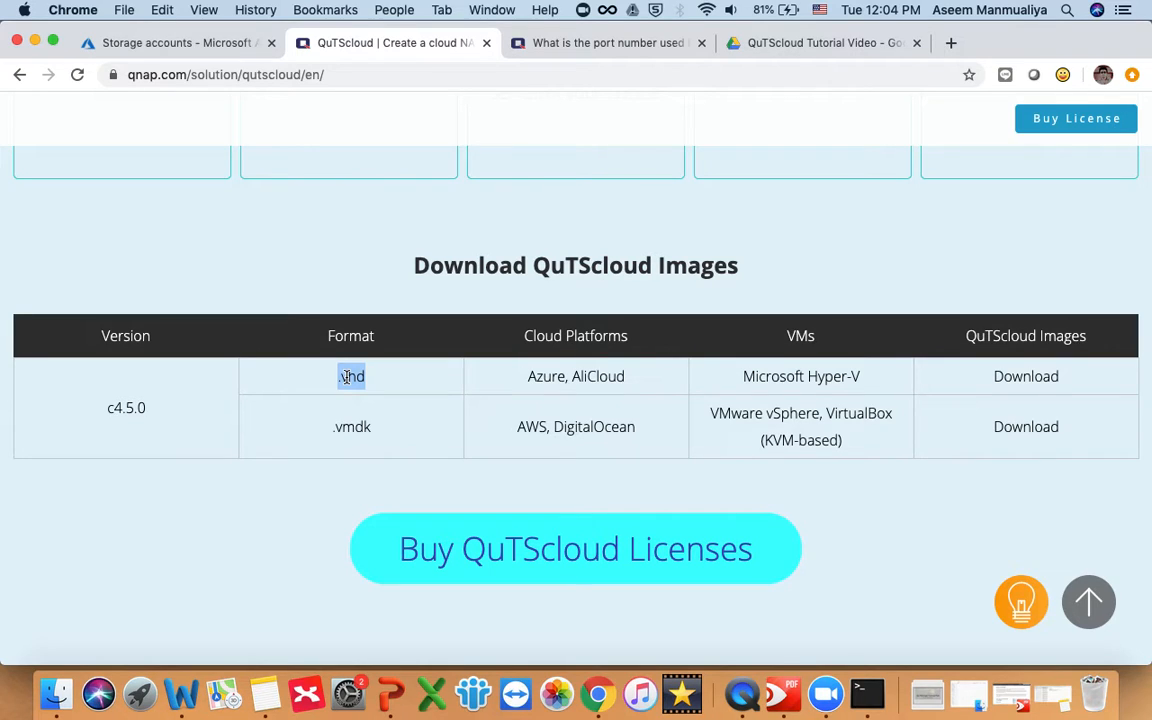
Step: Return to the Azure portal and create a container named aseemdemocon in the aseemdemosa storage account
{"action": "left_click", "coordinate": [205, 55]}
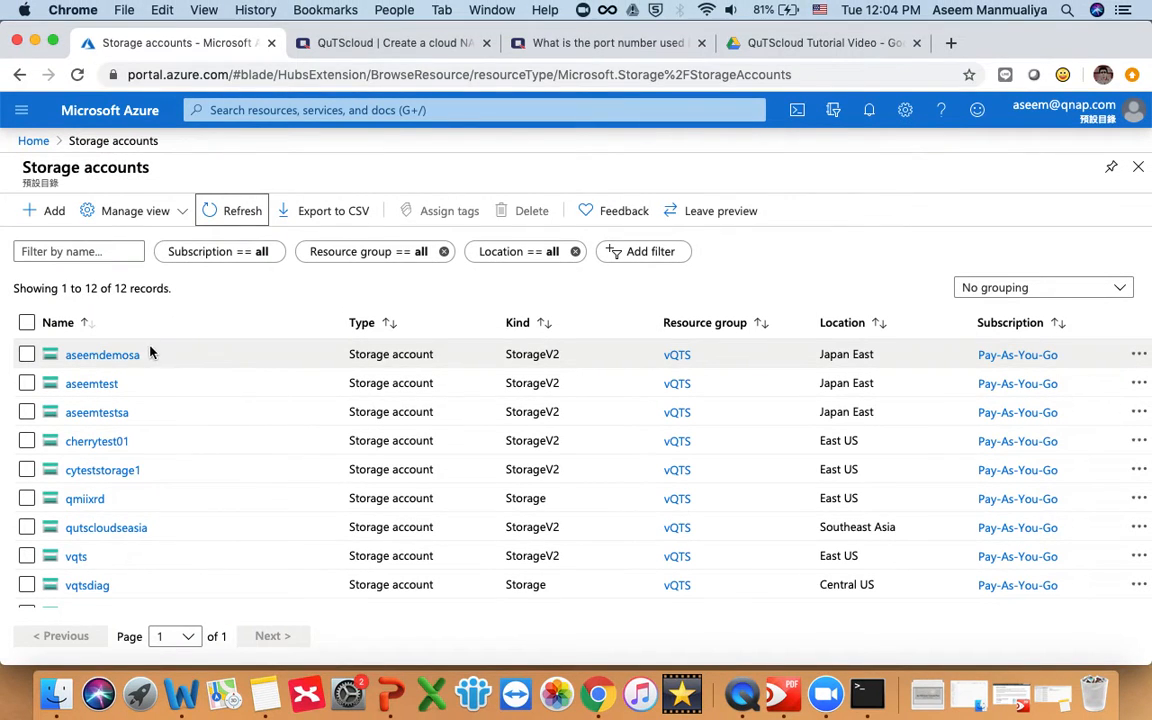
{"action": "left_click", "coordinate": [126, 362]}
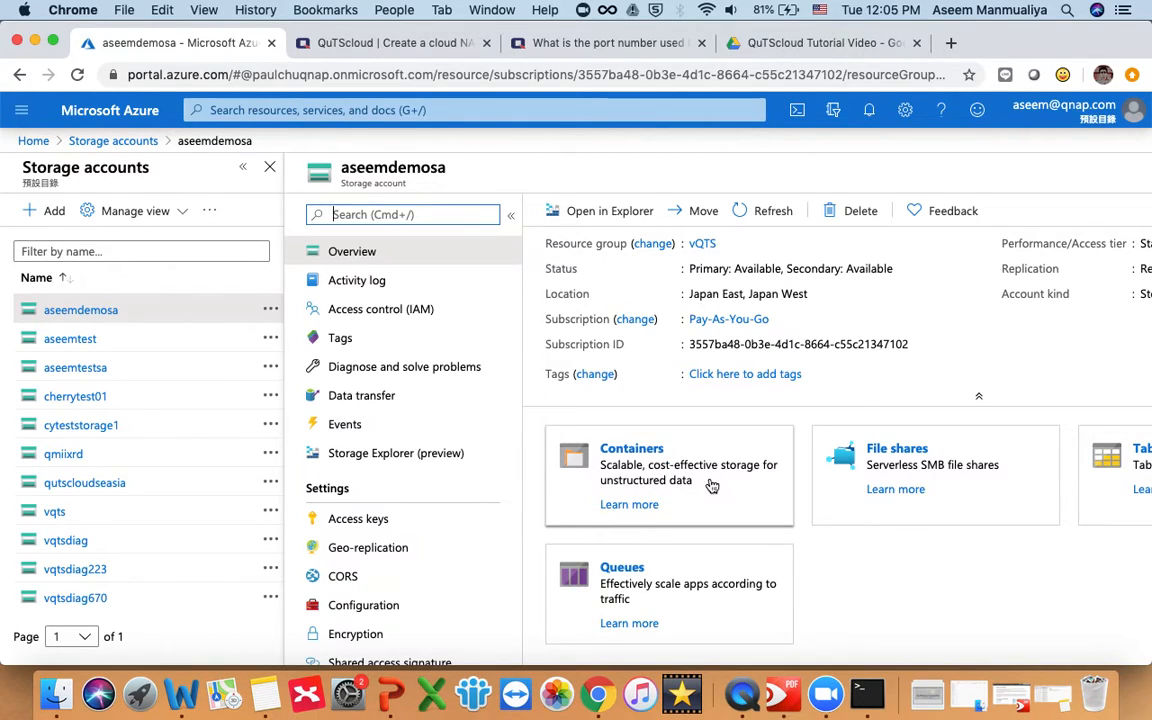
{"action": "left_click", "coordinate": [645, 455]}
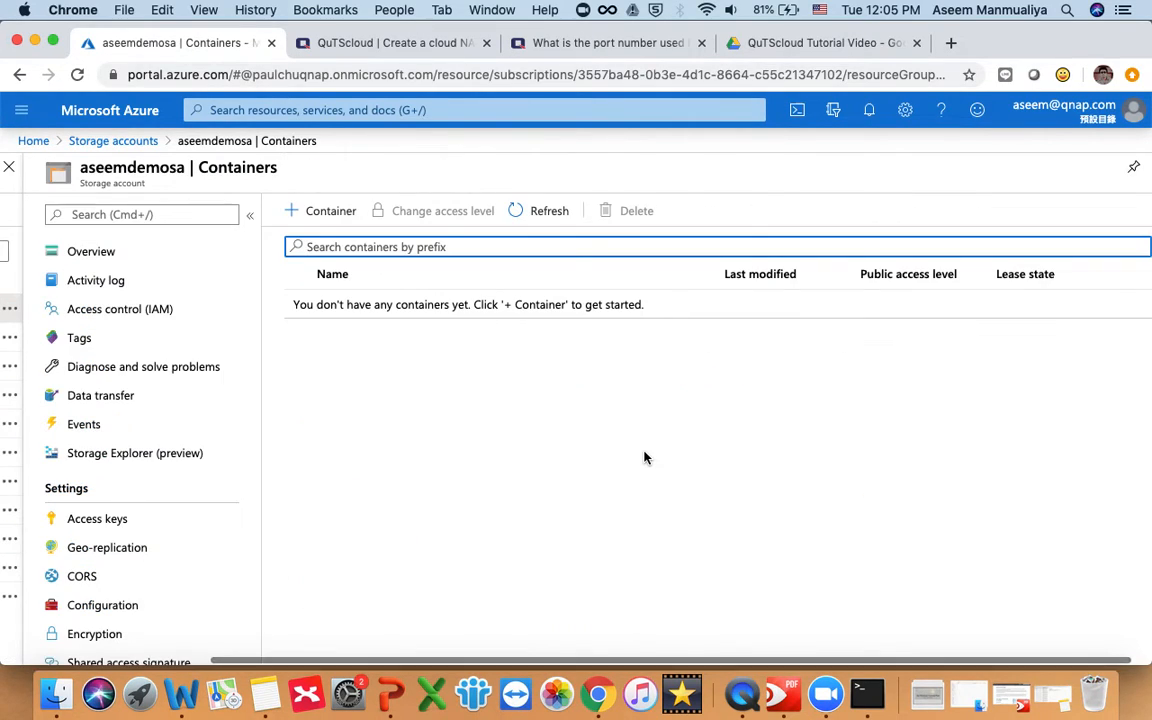
{"action": "left_click", "coordinate": [322, 212]}
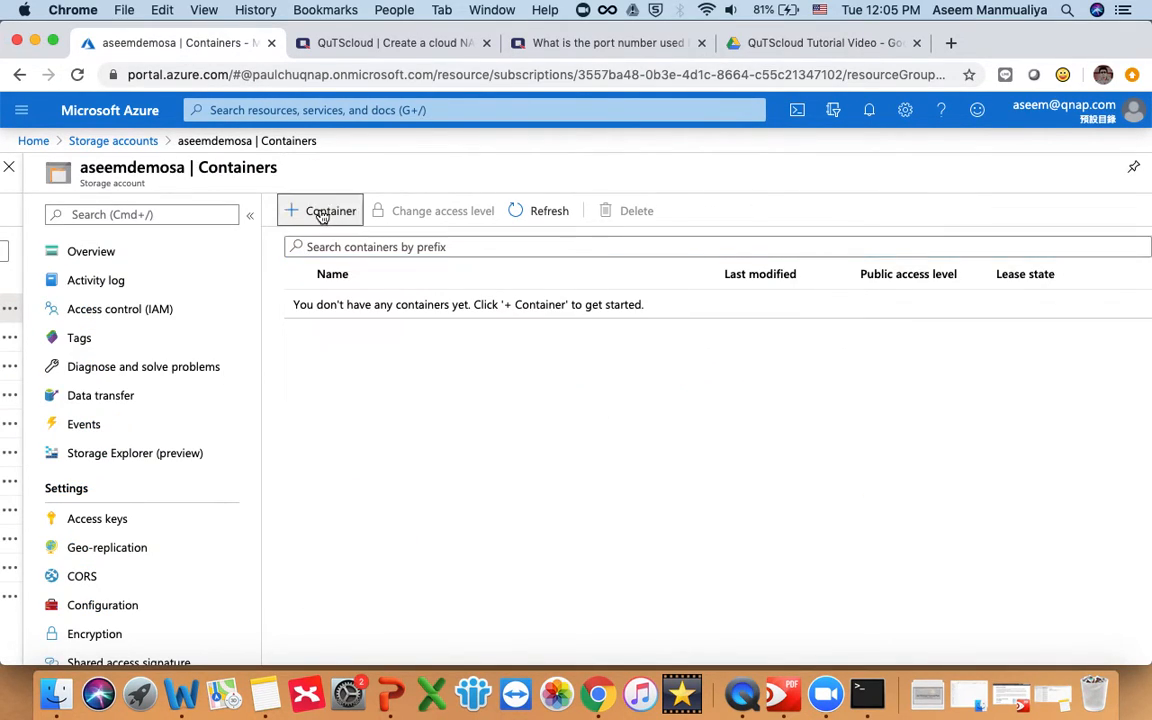
{"action": "type", "text": "aseemdemocon"}
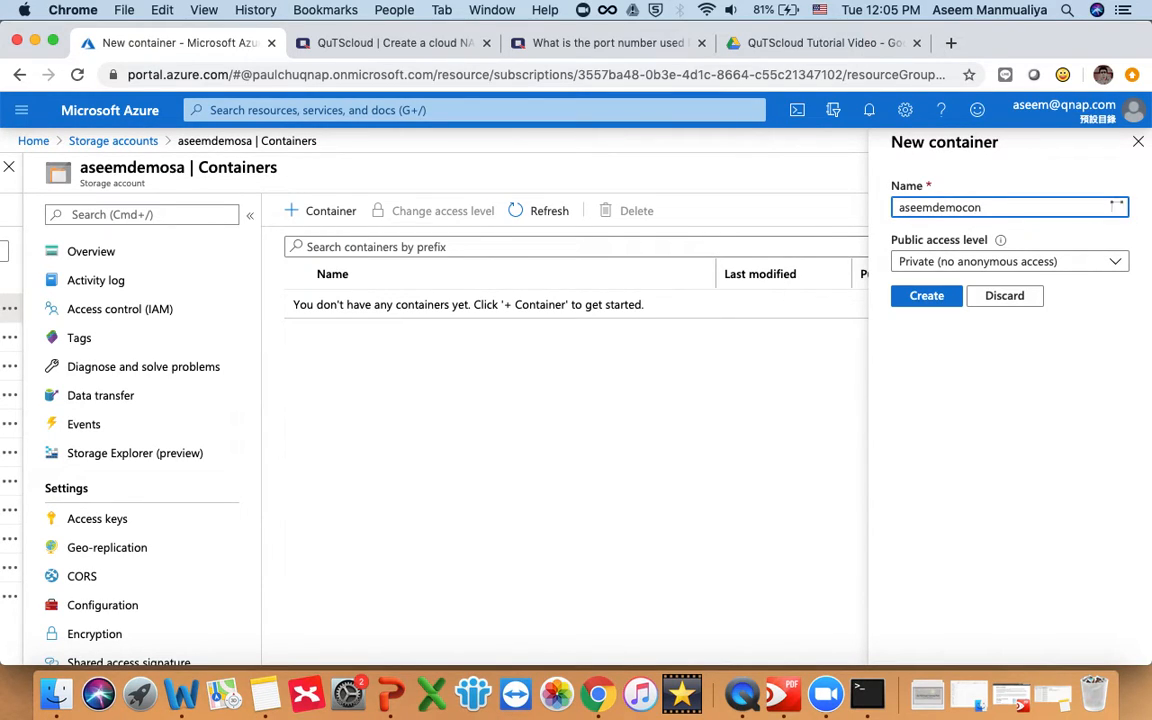
{"action": "left_click", "coordinate": [929, 296]}
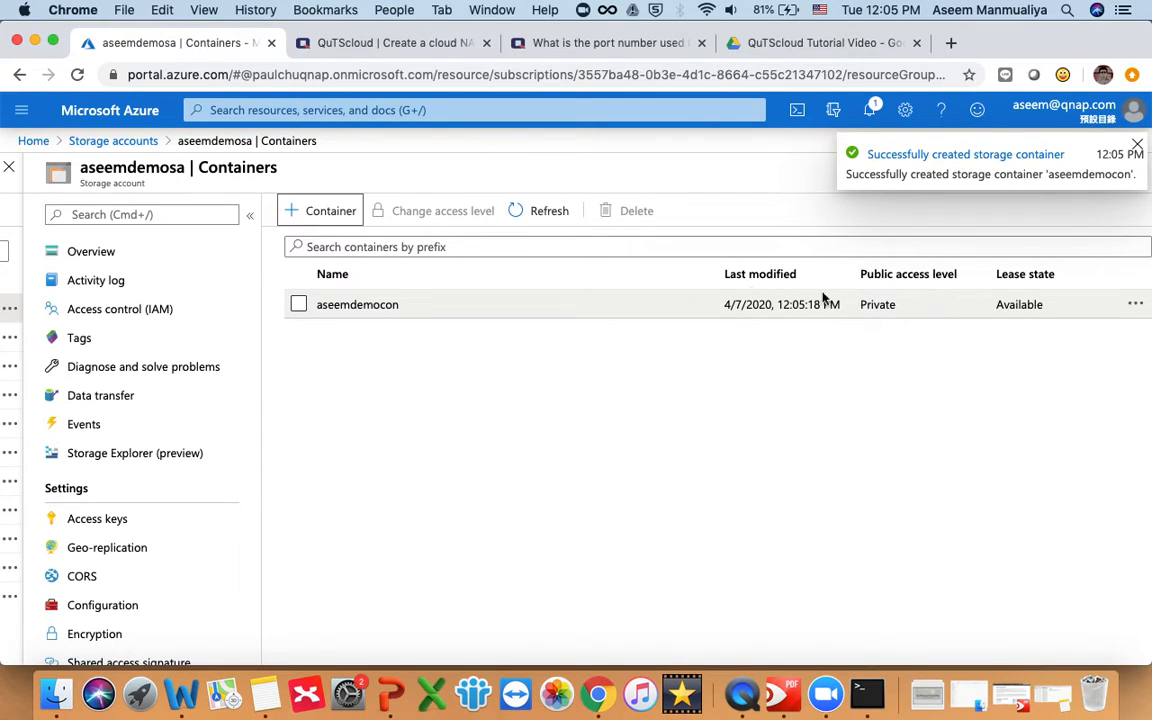
Step: Upload F_TS-KVM-CLD_20200324-4.5.0.img.vhd from the QuTScloud Images folder into the aseemdemocon container
{"action": "left_click", "coordinate": [356, 306]}
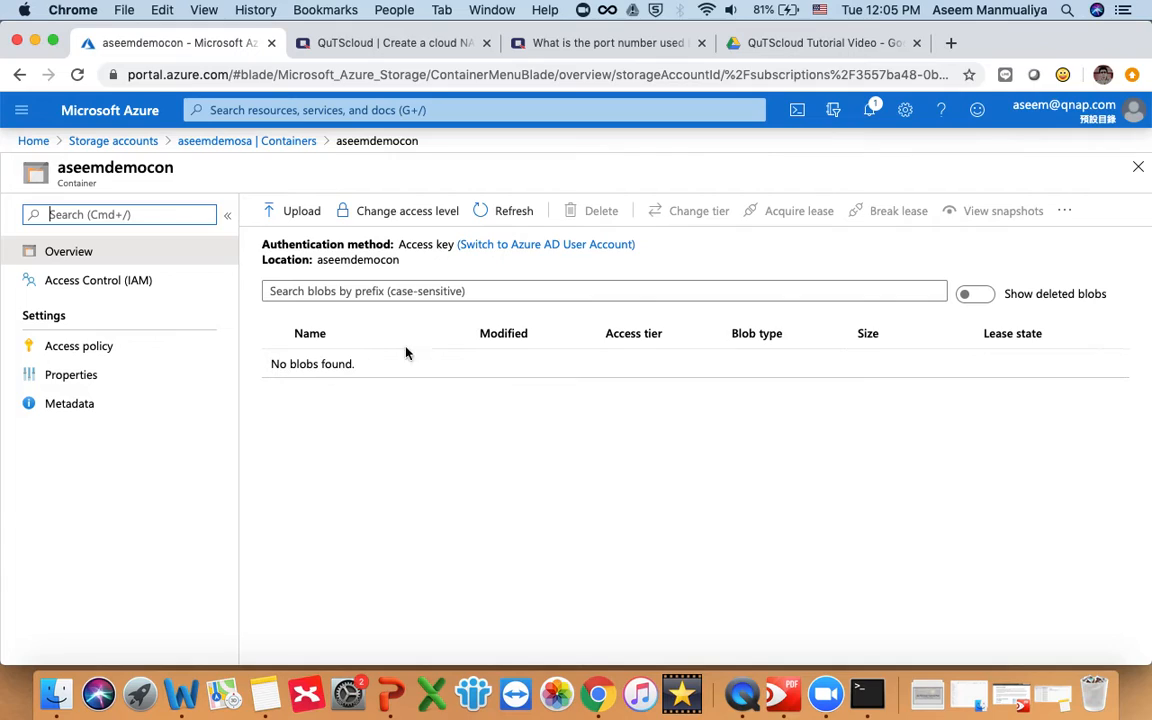
{"action": "left_click", "coordinate": [297, 213]}
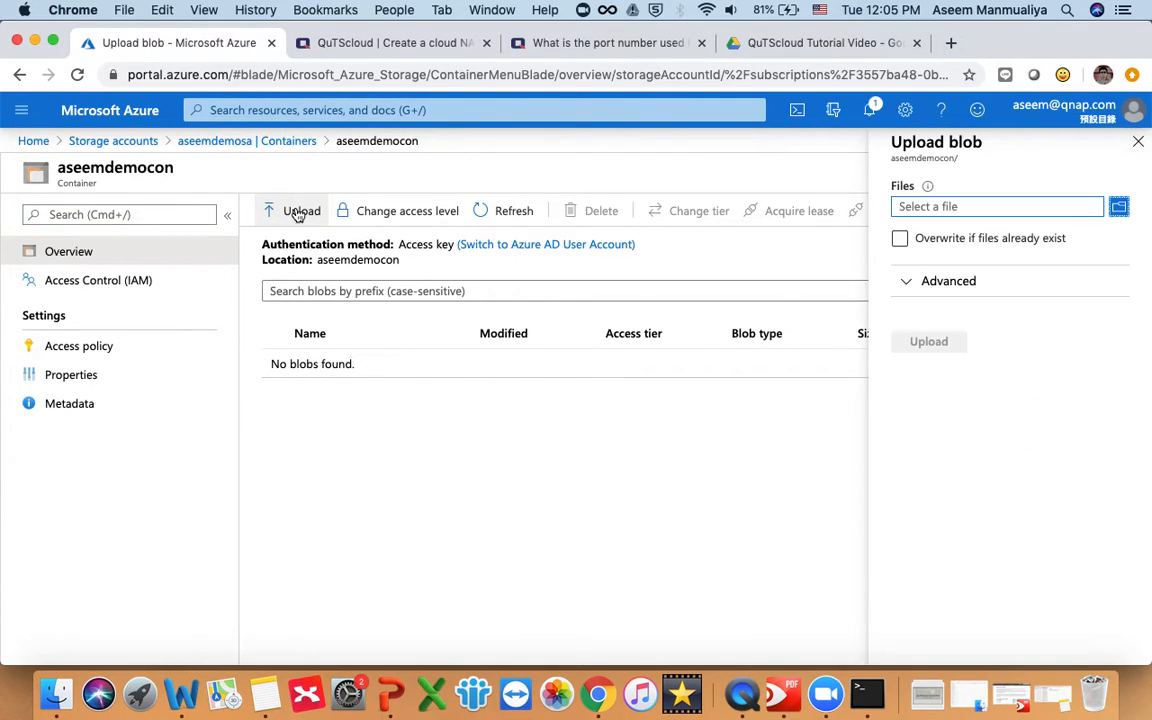
{"action": "left_click", "coordinate": [1120, 209]}
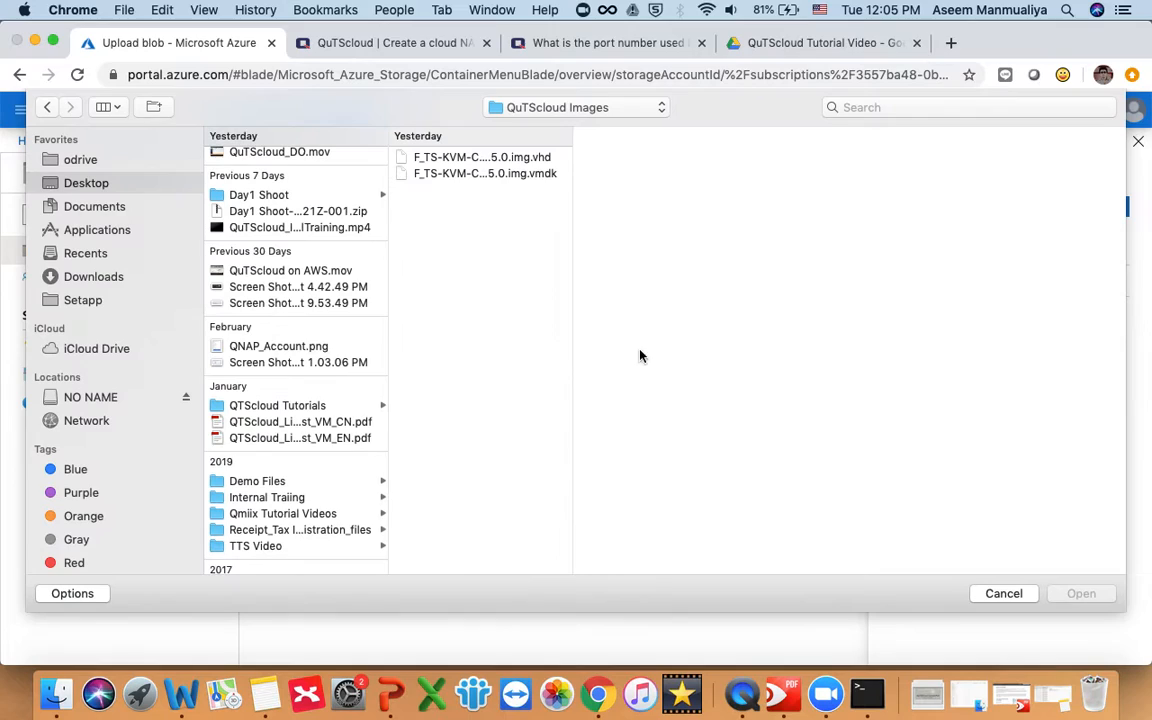
{"action": "scroll", "coordinate": [283, 247], "scroll_direction": "up", "scroll_amount": 3}
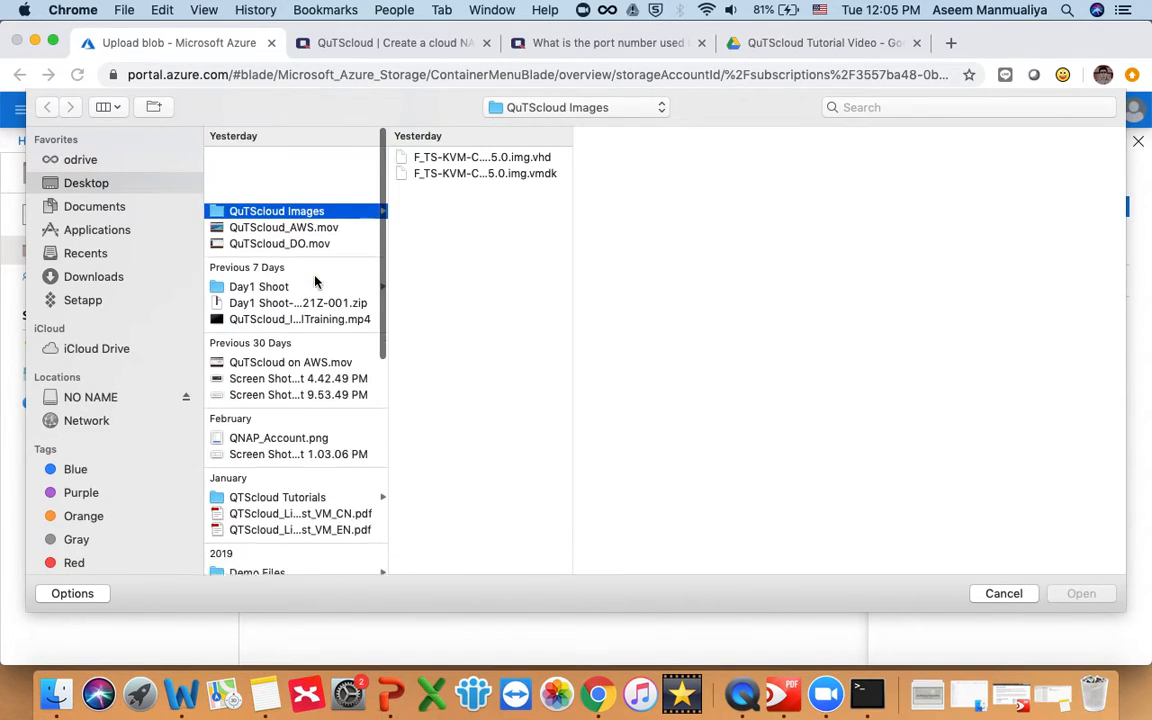
{"action": "left_click", "coordinate": [518, 160]}
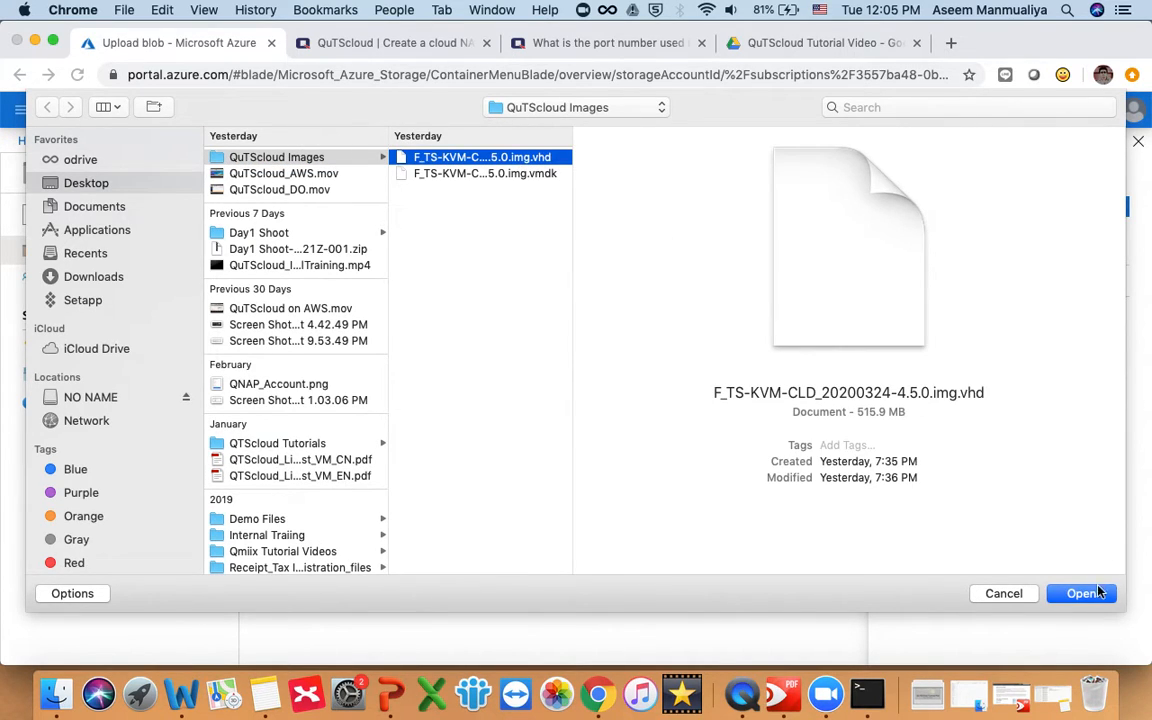
{"action": "left_click", "coordinate": [1085, 593]}
{"action": "left_click", "coordinate": [381, 44]}
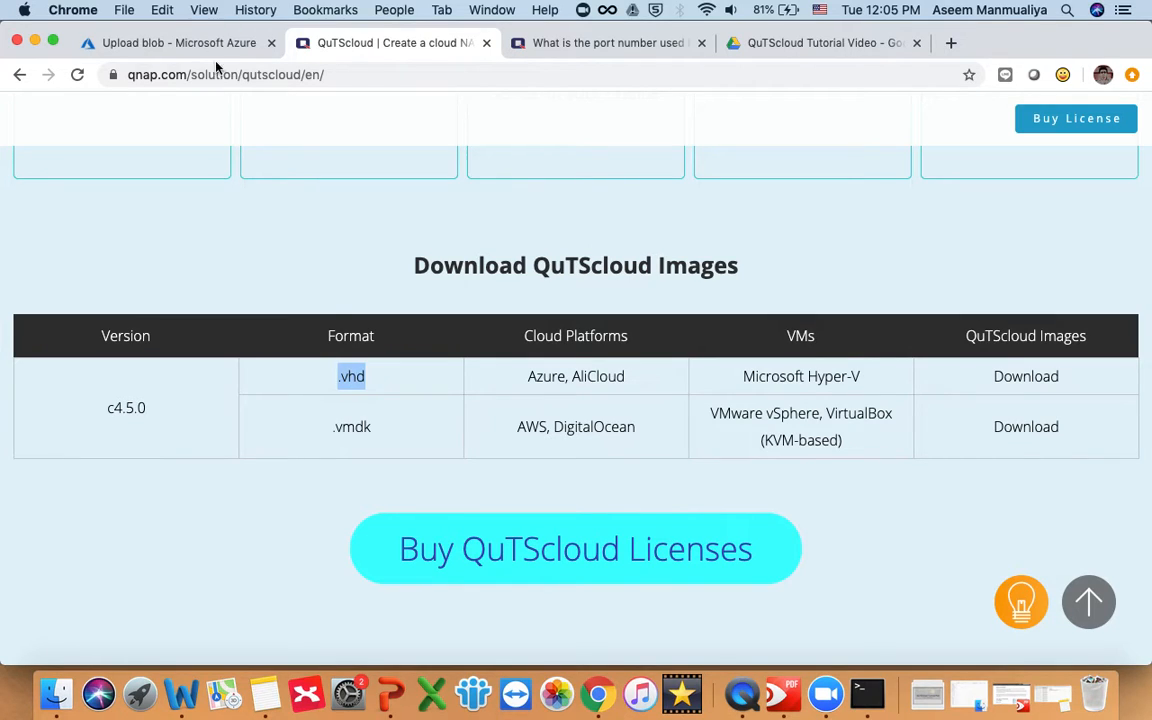
{"action": "left_click", "coordinate": [188, 43]}
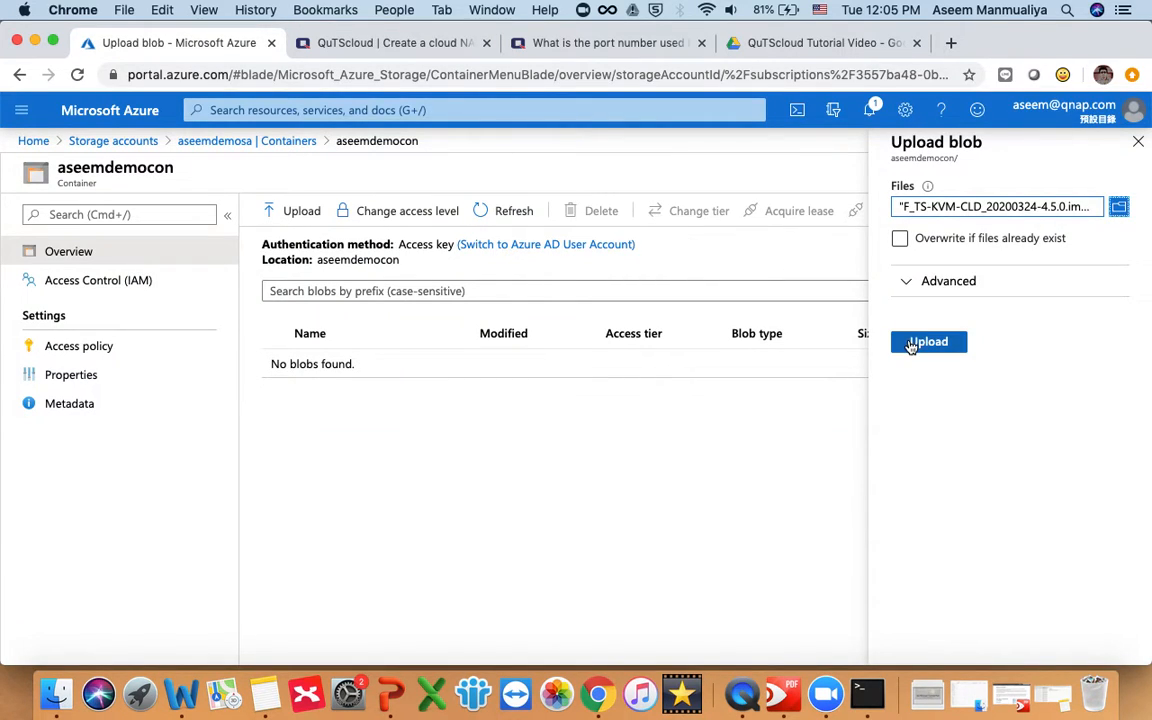
{"action": "left_click", "coordinate": [914, 344]}
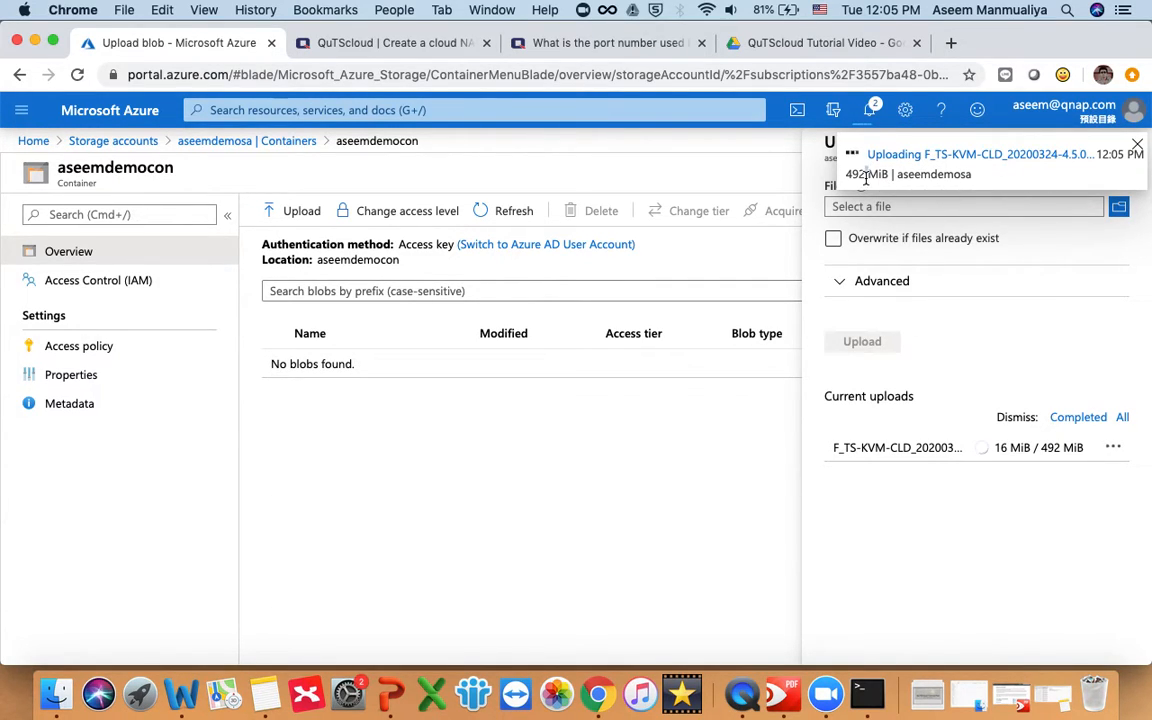
Step: Check the progress of the VHD upload in the notifications and close the notification list
{"action": "triple_click", "coordinate": [866, 175]}
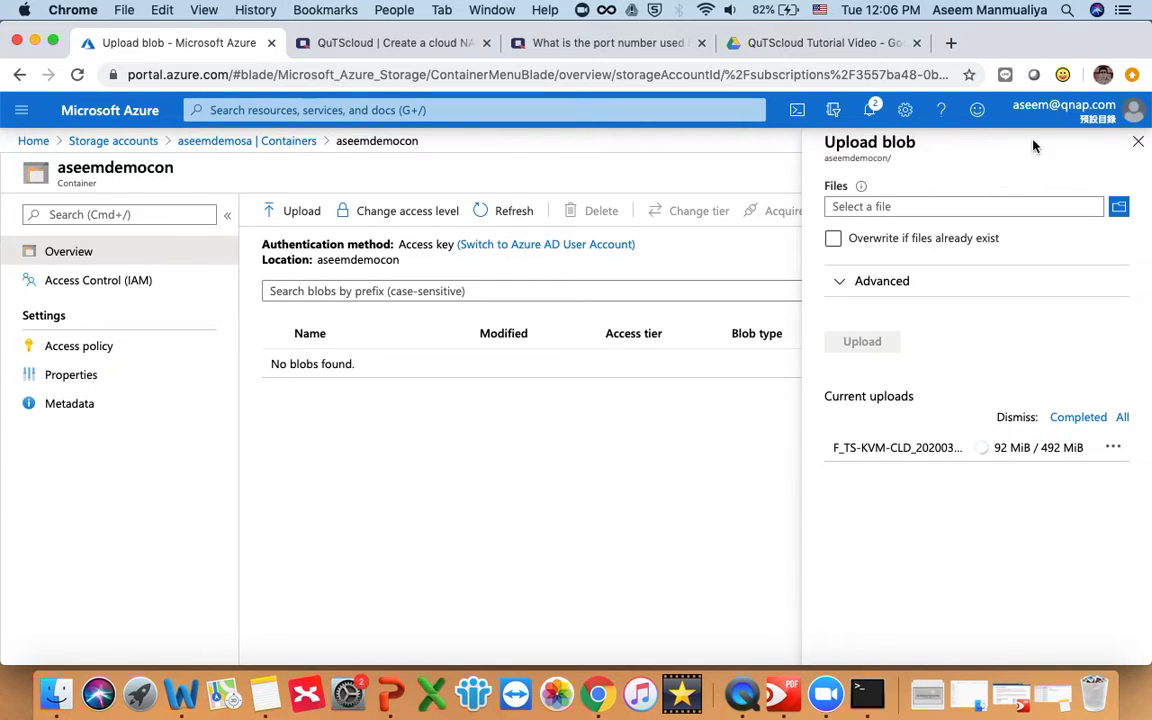
{"action": "left_click", "coordinate": [873, 111]}
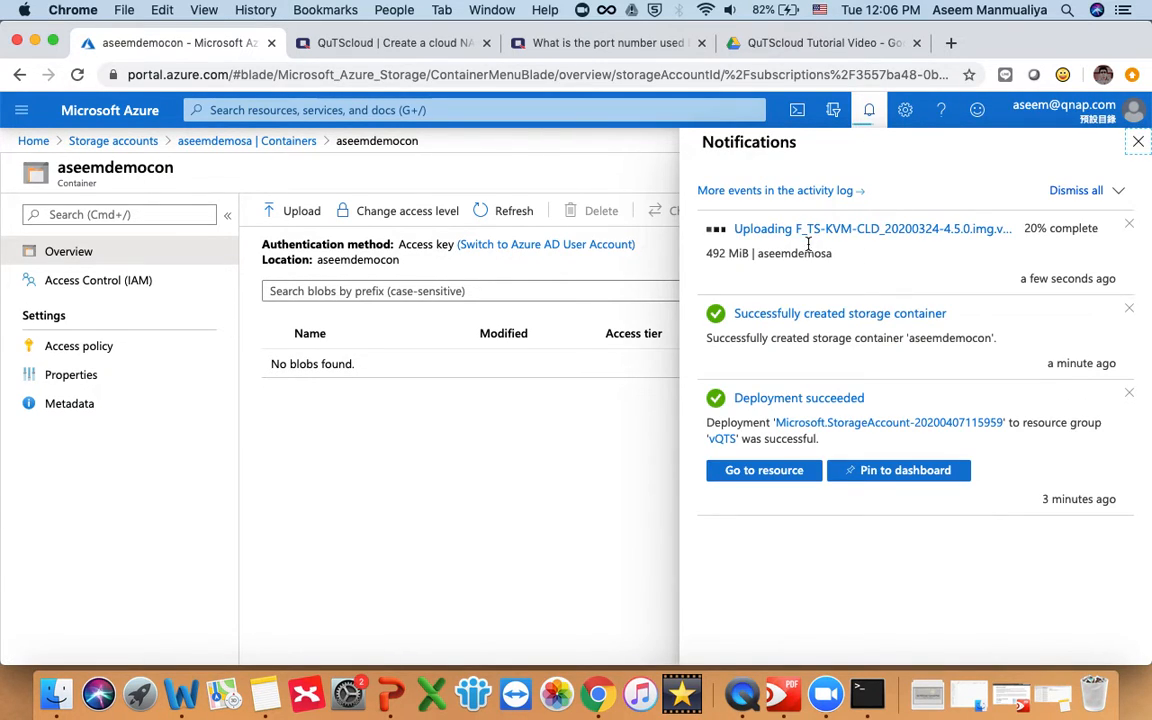
{"action": "left_click", "coordinate": [869, 115]}
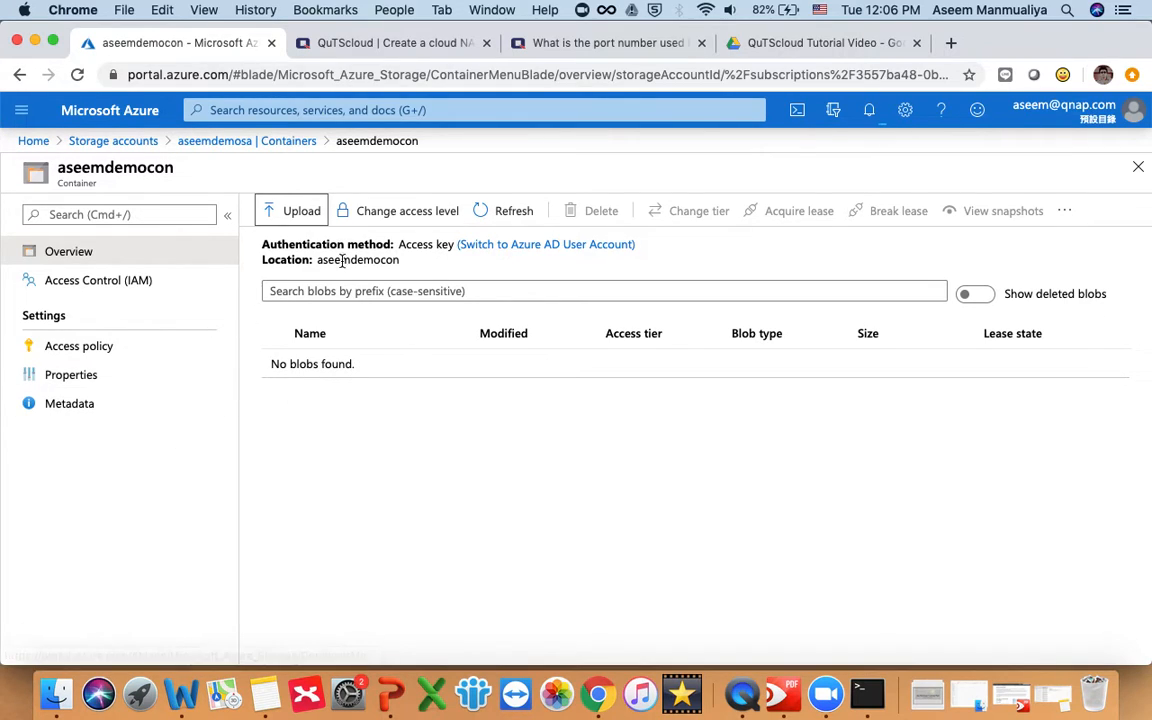
Step: Go back to the storage accounts and open the containers of the aseemtest account
{"action": "left_click", "coordinate": [121, 149]}
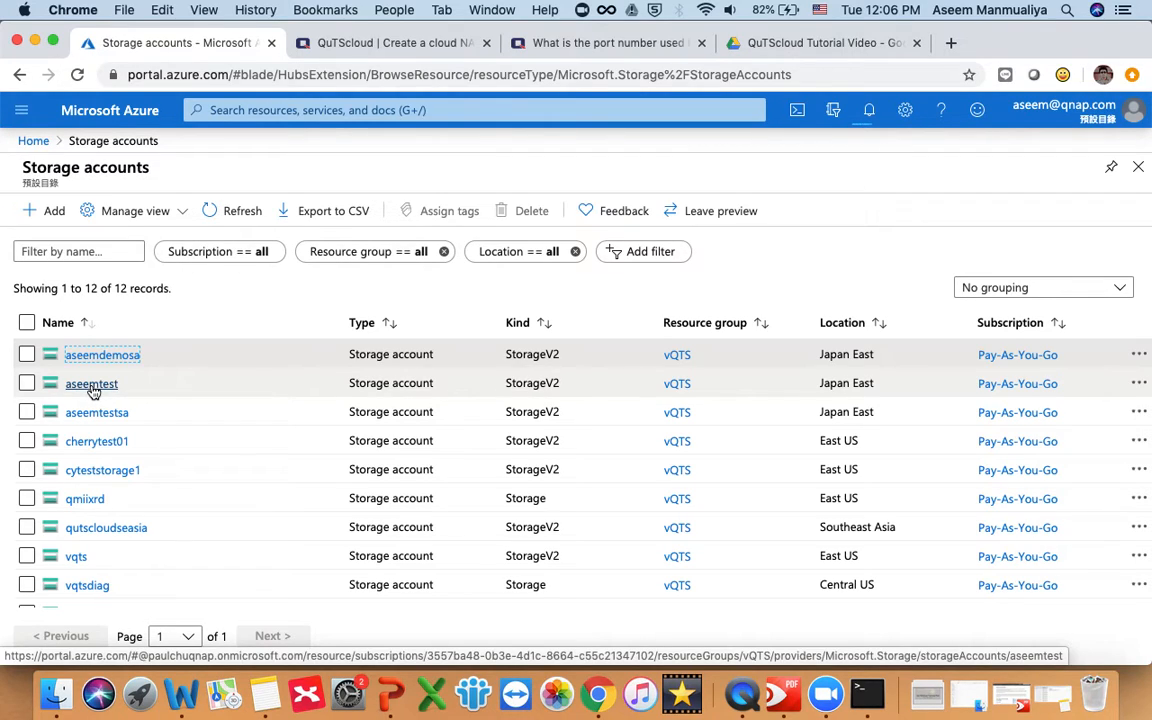
{"action": "left_click", "coordinate": [93, 388]}
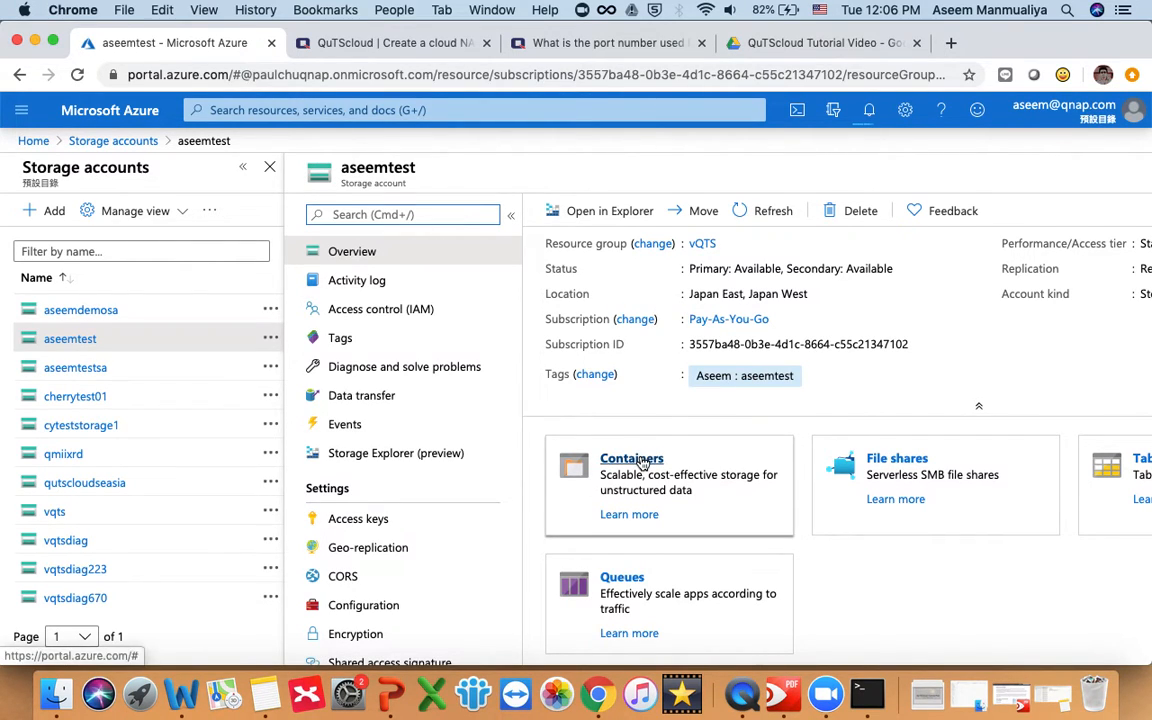
{"action": "left_click", "coordinate": [640, 463]}
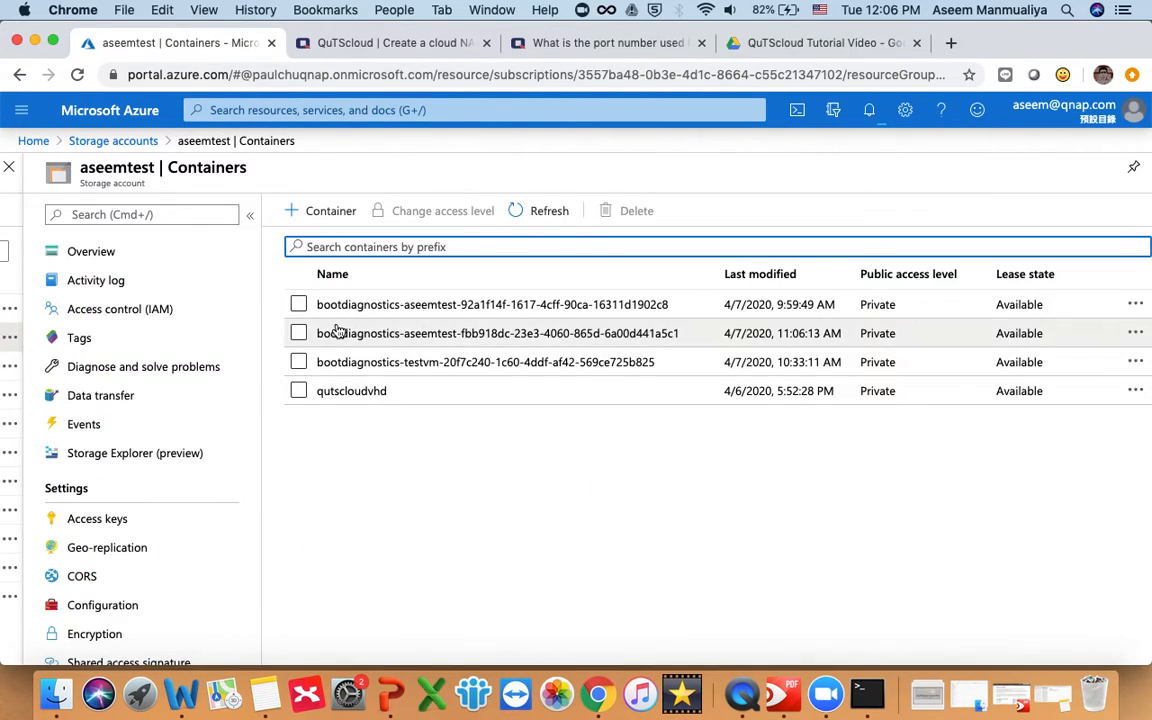
Step: Open the qutscloudvhd container and check the progress of the running VHD upload in the notifications
{"action": "left_click", "coordinate": [352, 392]}
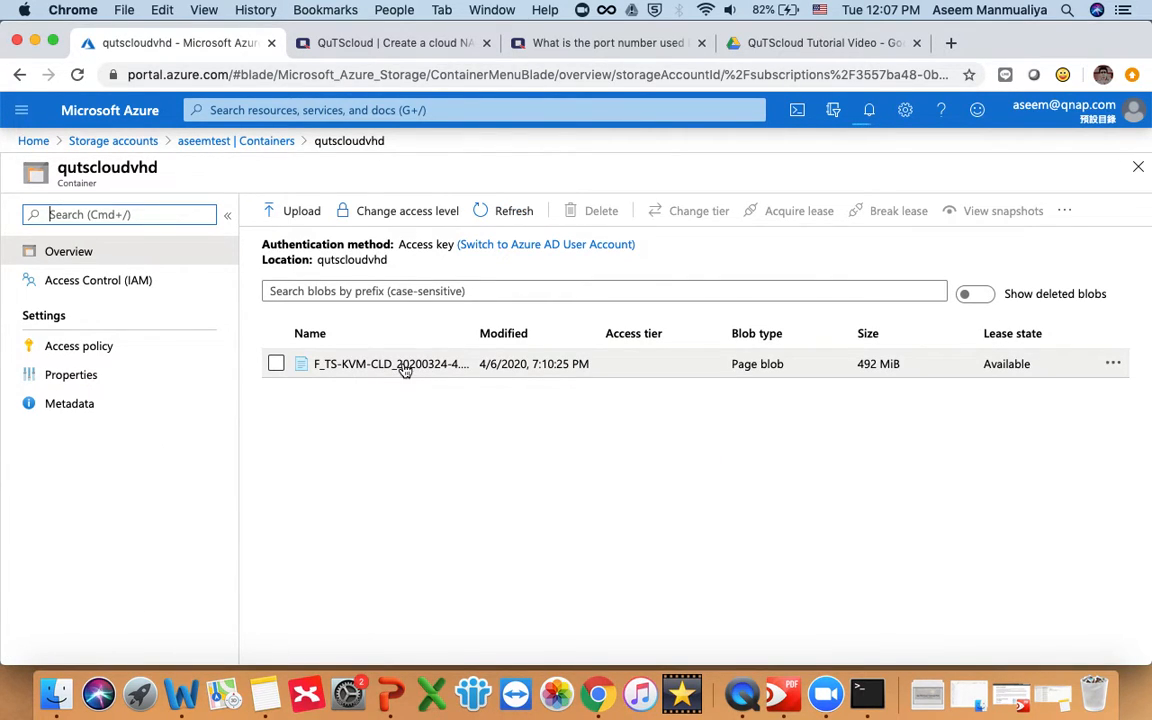
{"action": "left_click", "coordinate": [870, 113]}
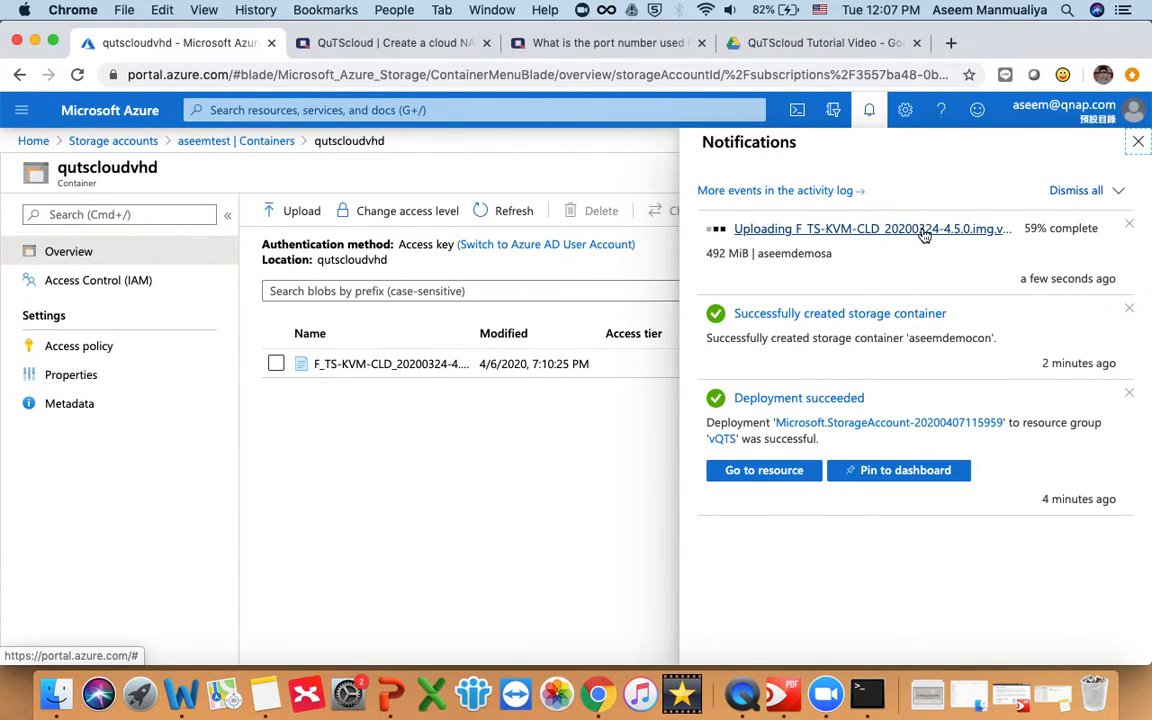
{"action": "left_click", "coordinate": [870, 113]}
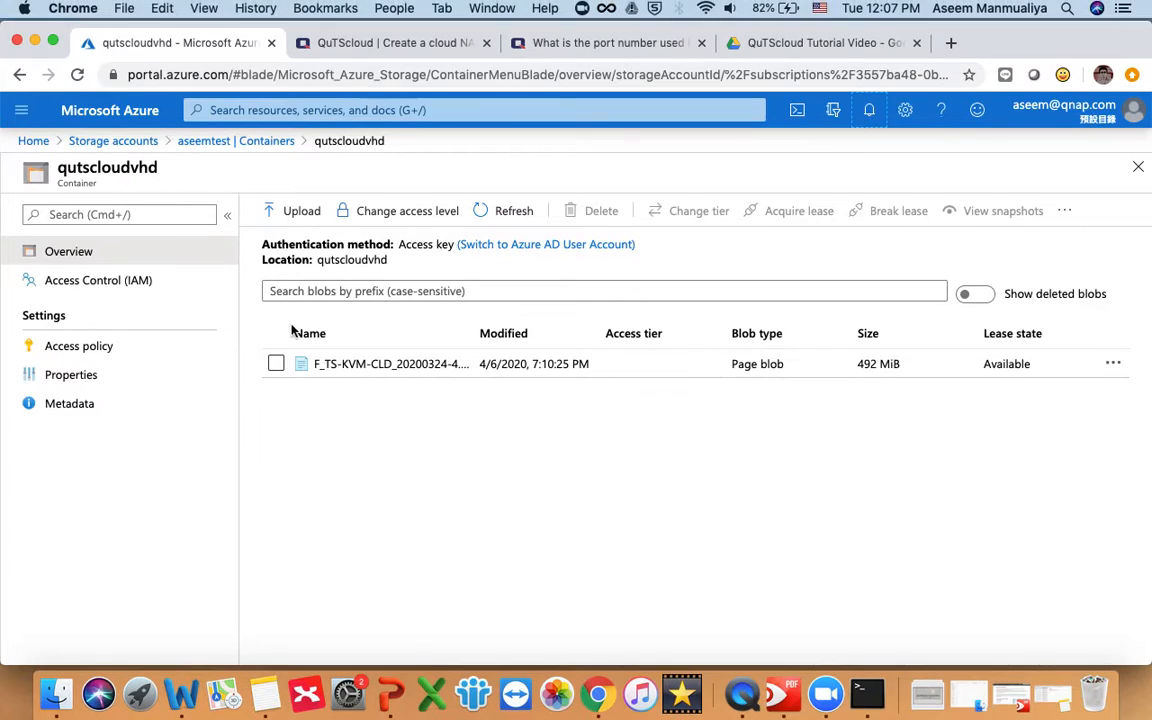
Step: Open the F_TS-KVM-CLD_20200324-4.5.0.img.vhd blob in the qutscloudvhd container and review its properties
{"action": "left_click", "coordinate": [342, 366]}
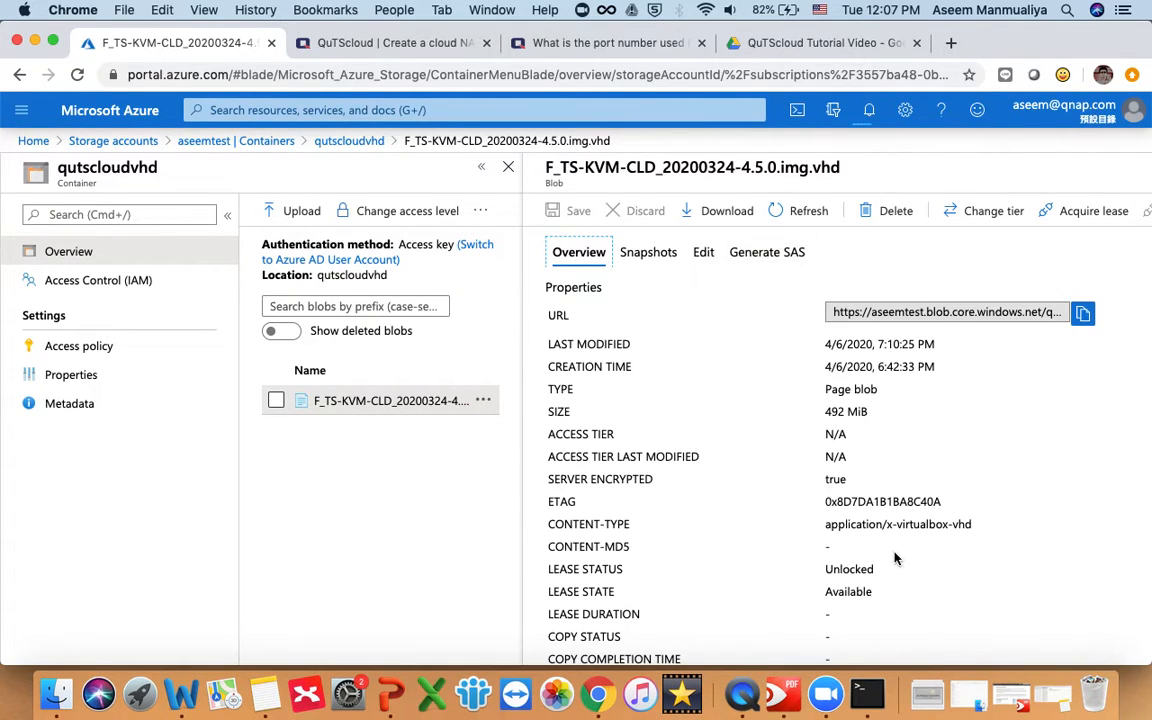
{"action": "scroll", "coordinate": [895, 558], "scroll_direction": "down", "scroll_amount": 3}
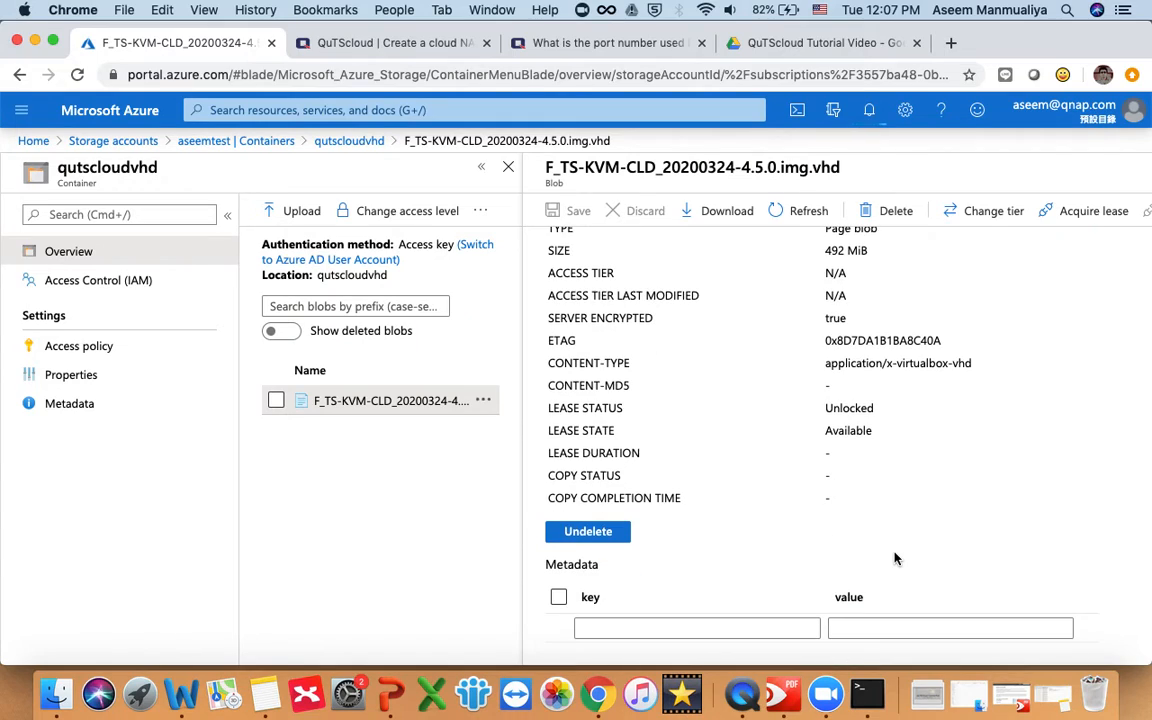
{"action": "scroll", "coordinate": [895, 558], "scroll_direction": "up", "scroll_amount": 3}
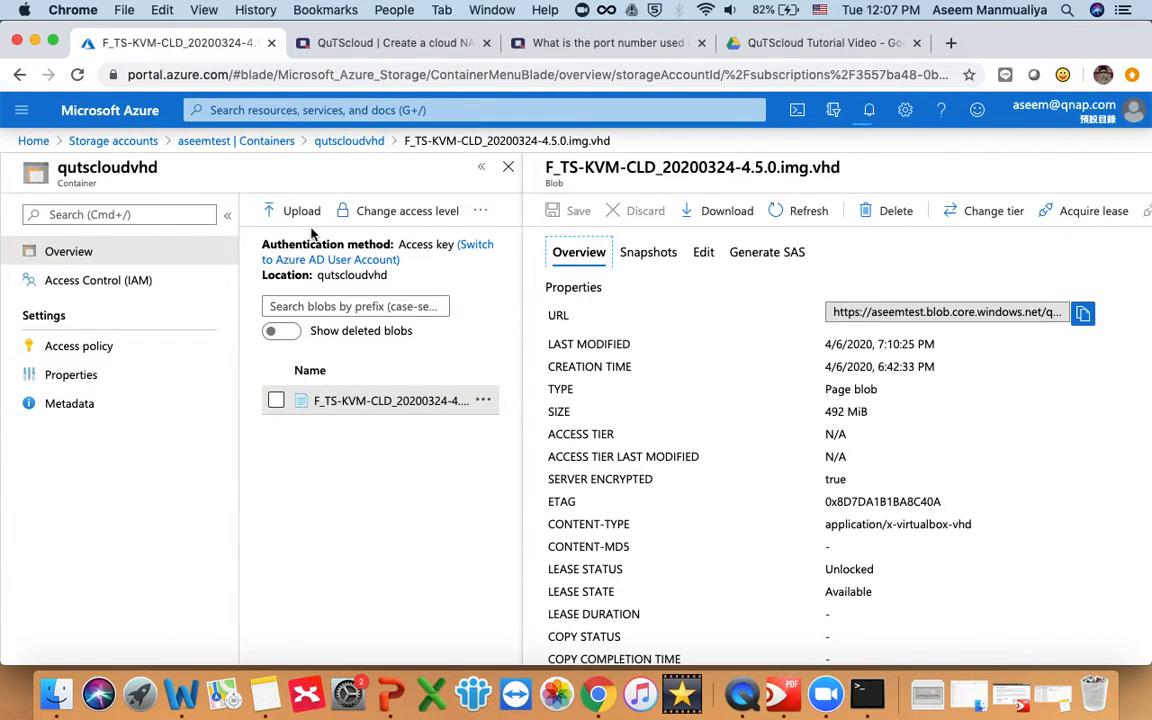
Step: Go to the Images service from the portal home, look through the image list and dismiss the upload notification
{"action": "left_click", "coordinate": [134, 142]}
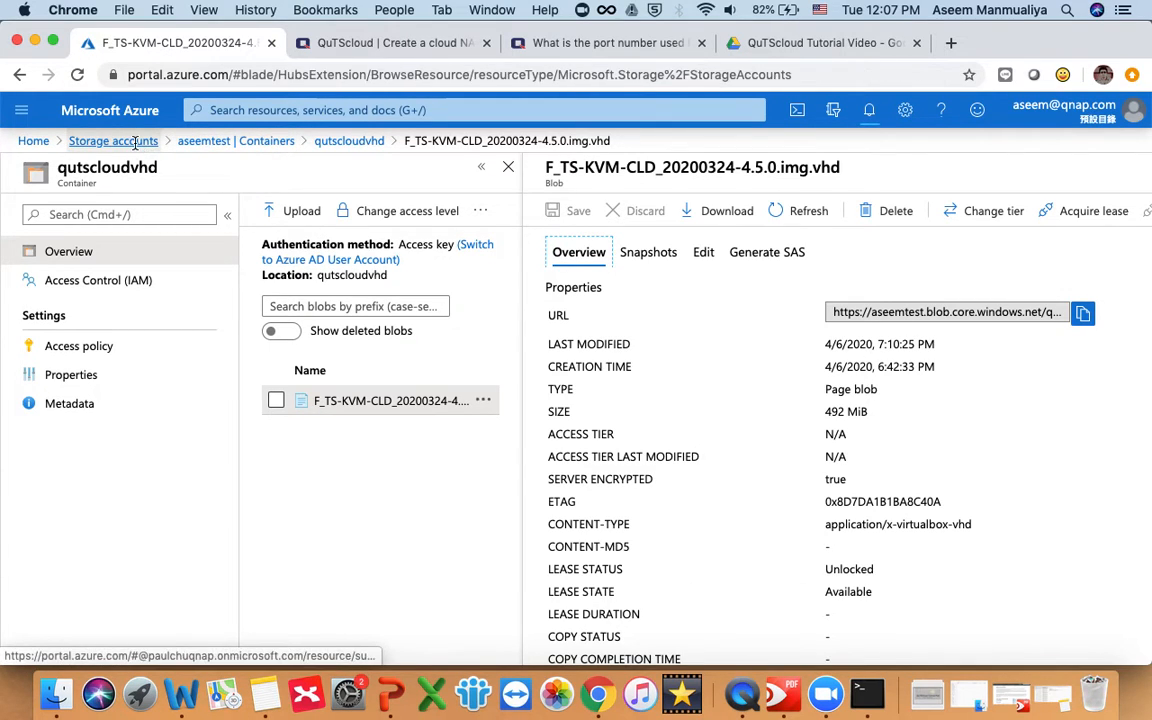
{"action": "left_click", "coordinate": [33, 141]}
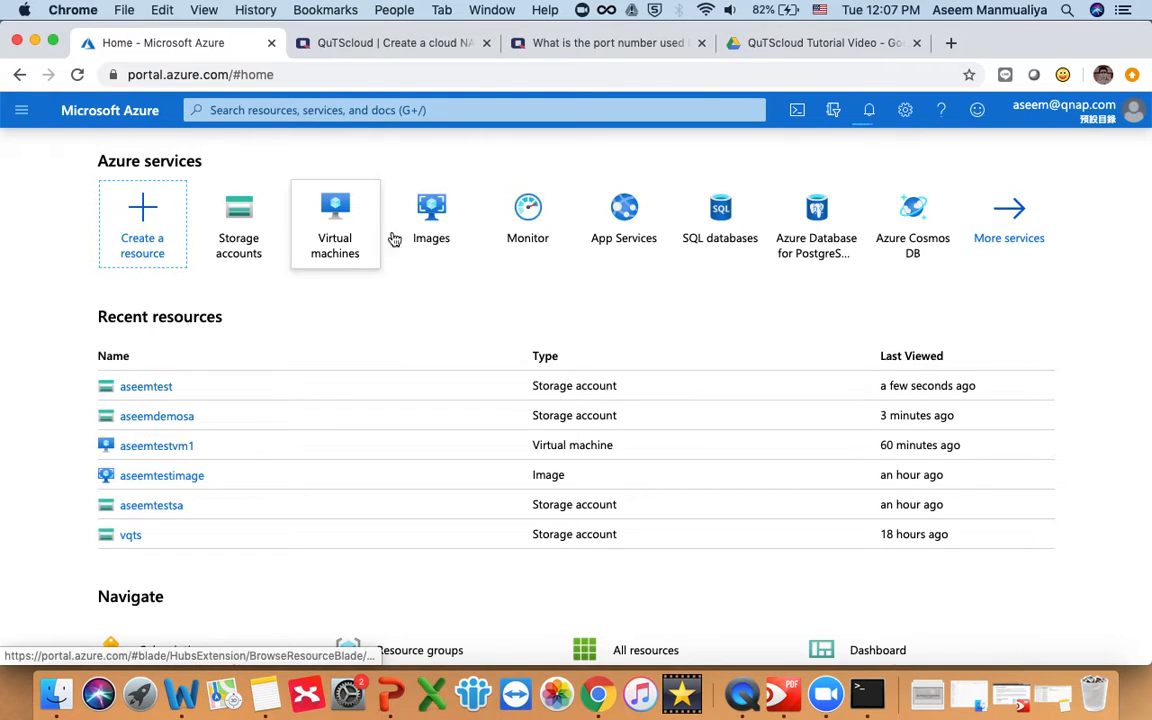
{"action": "left_click", "coordinate": [448, 233]}
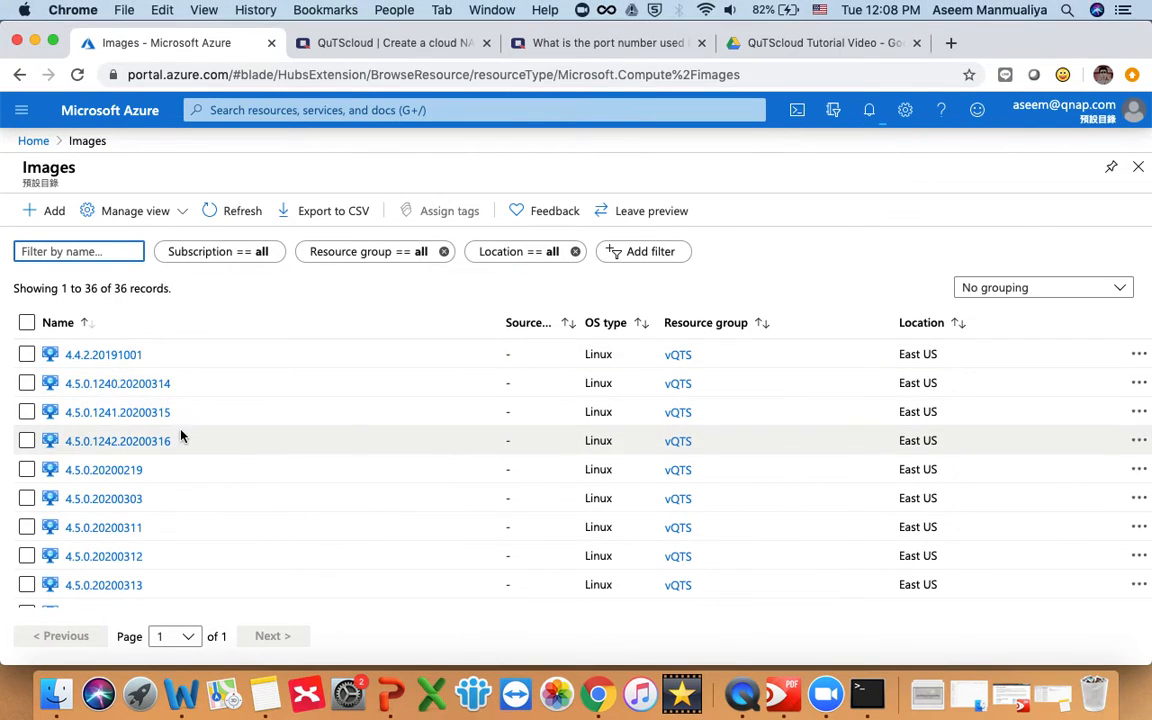
{"action": "scroll", "coordinate": [255, 460], "scroll_direction": "down", "scroll_amount": 1}
{"action": "scroll", "coordinate": [248, 476], "scroll_direction": "down", "scroll_amount": 10}
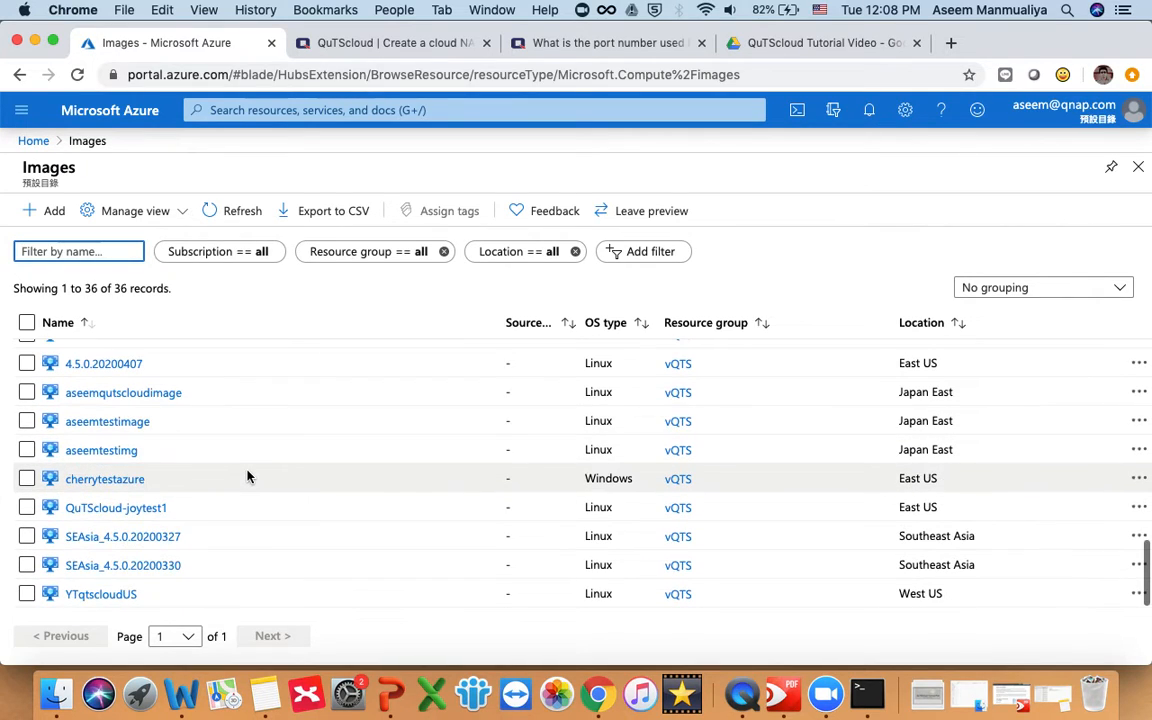
{"action": "scroll", "coordinate": [248, 476], "scroll_direction": "up", "scroll_amount": 10}
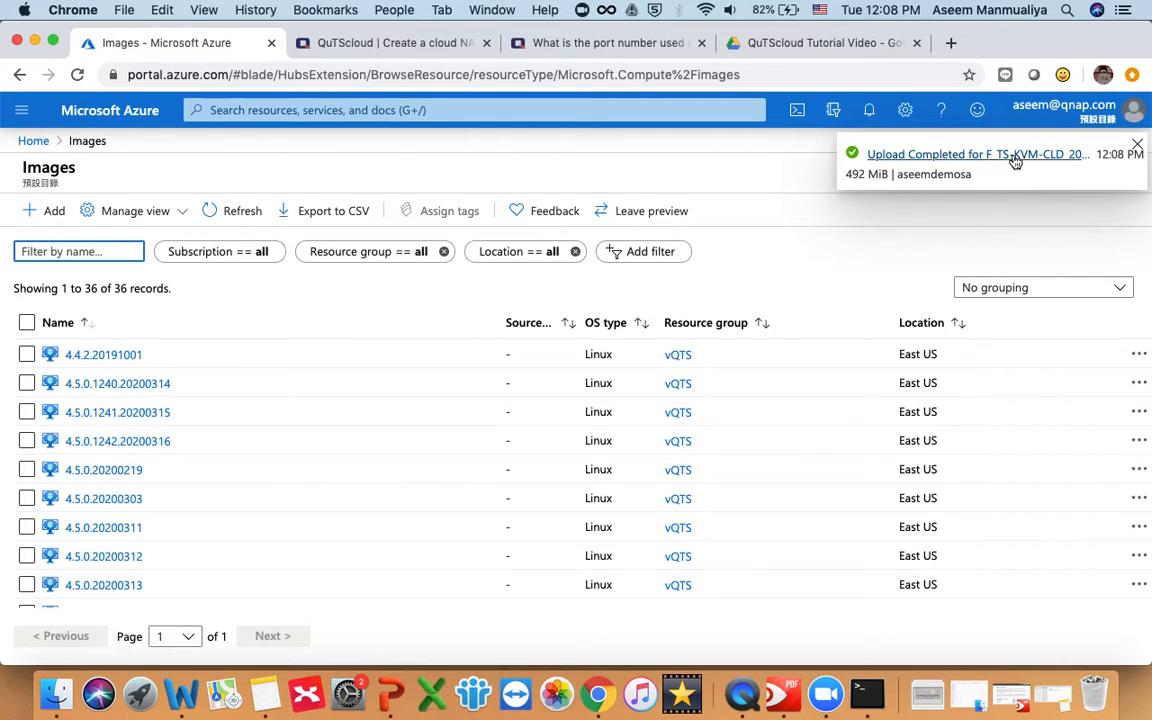
{"action": "left_click", "coordinate": [1137, 146]}
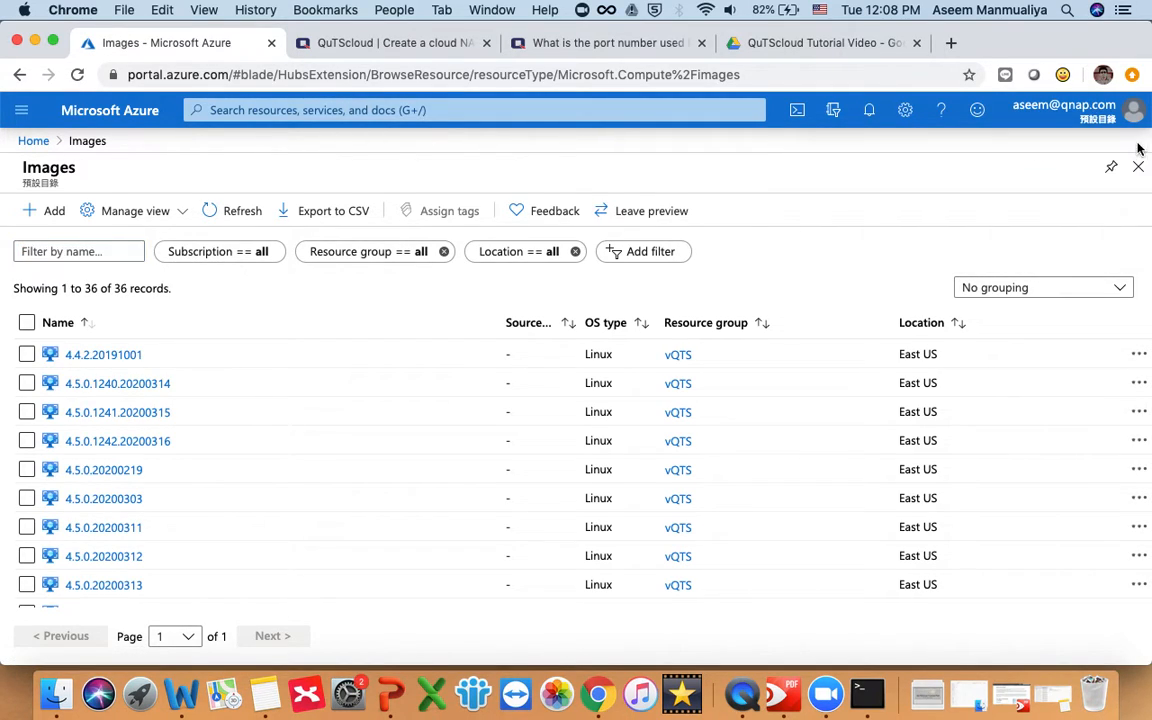
Step: Return to the storage accounts and open the aseemdemocon container of aseemdemosa to check the uploaded VHD
{"action": "left_click", "coordinate": [33, 141]}
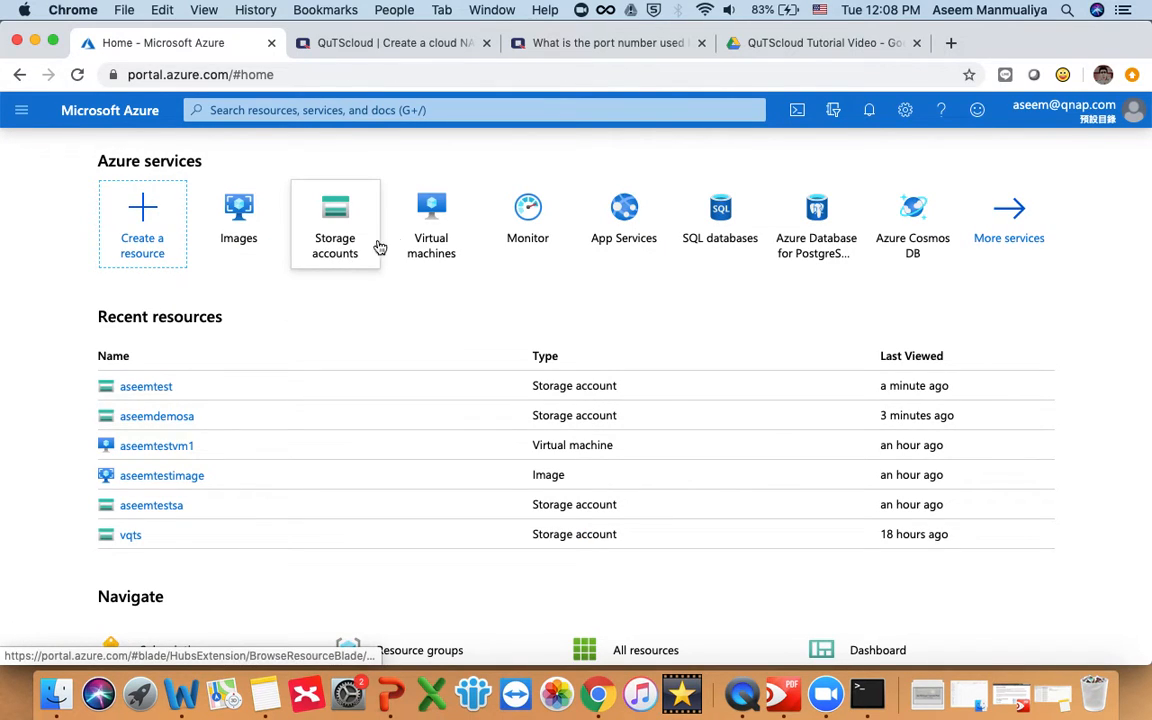
{"action": "left_click", "coordinate": [333, 232]}
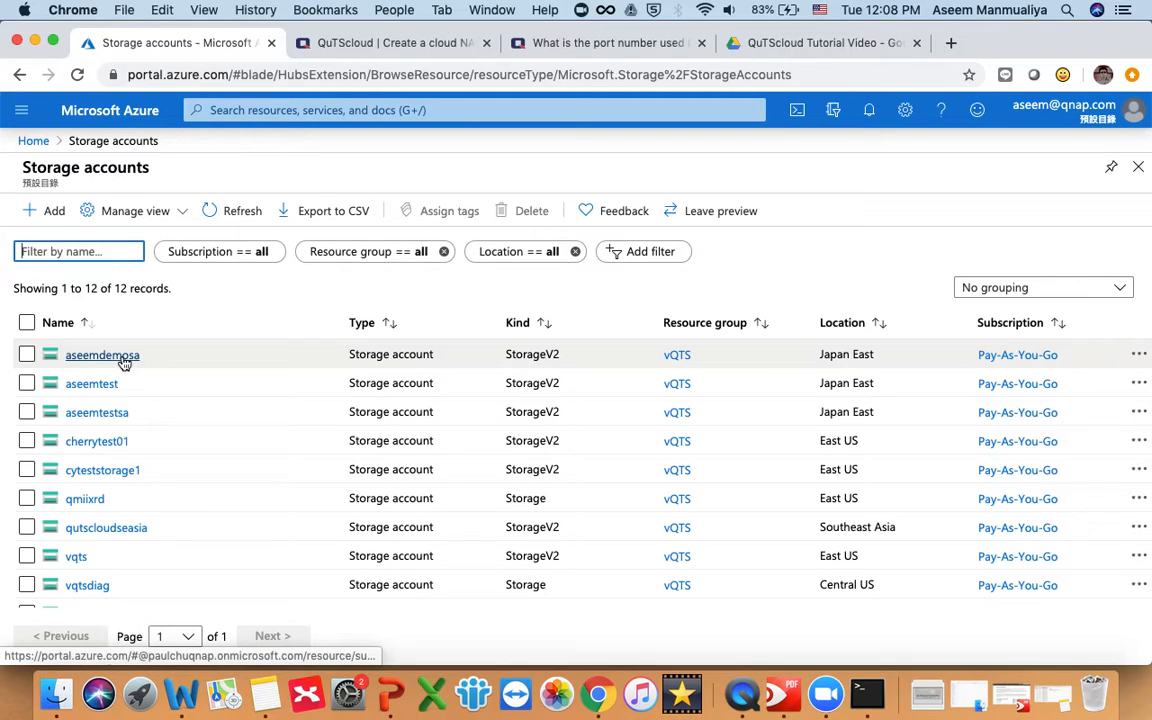
{"action": "left_click", "coordinate": [110, 355]}
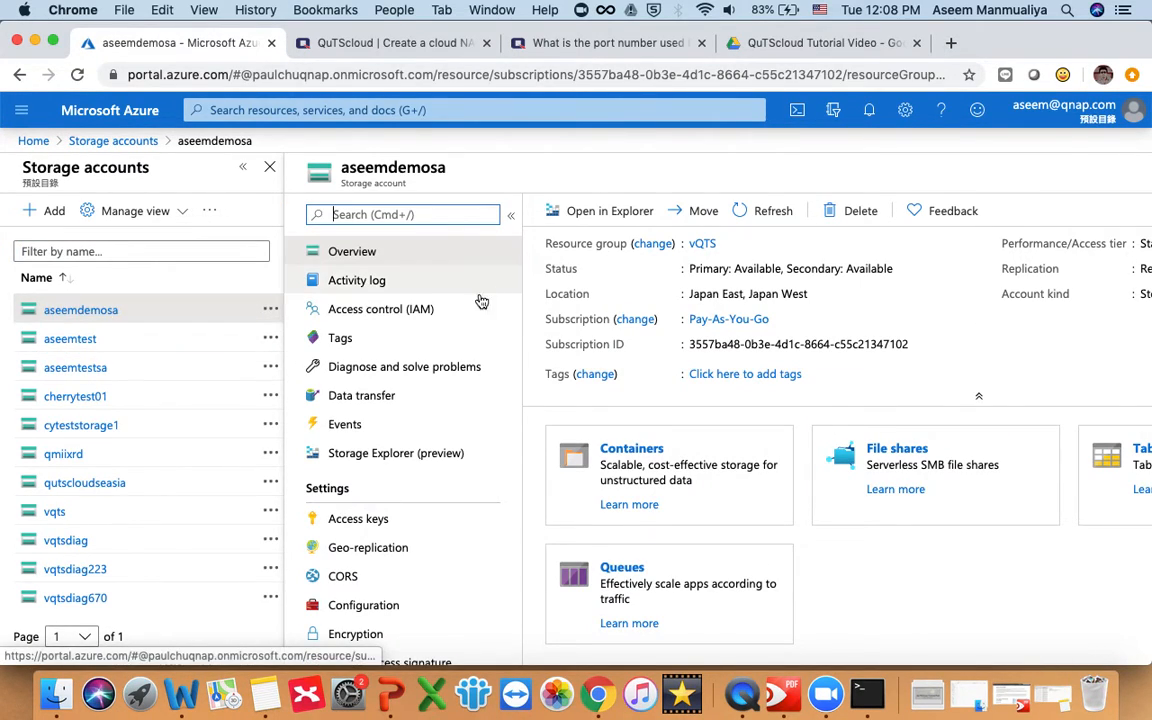
{"action": "left_click", "coordinate": [620, 450]}
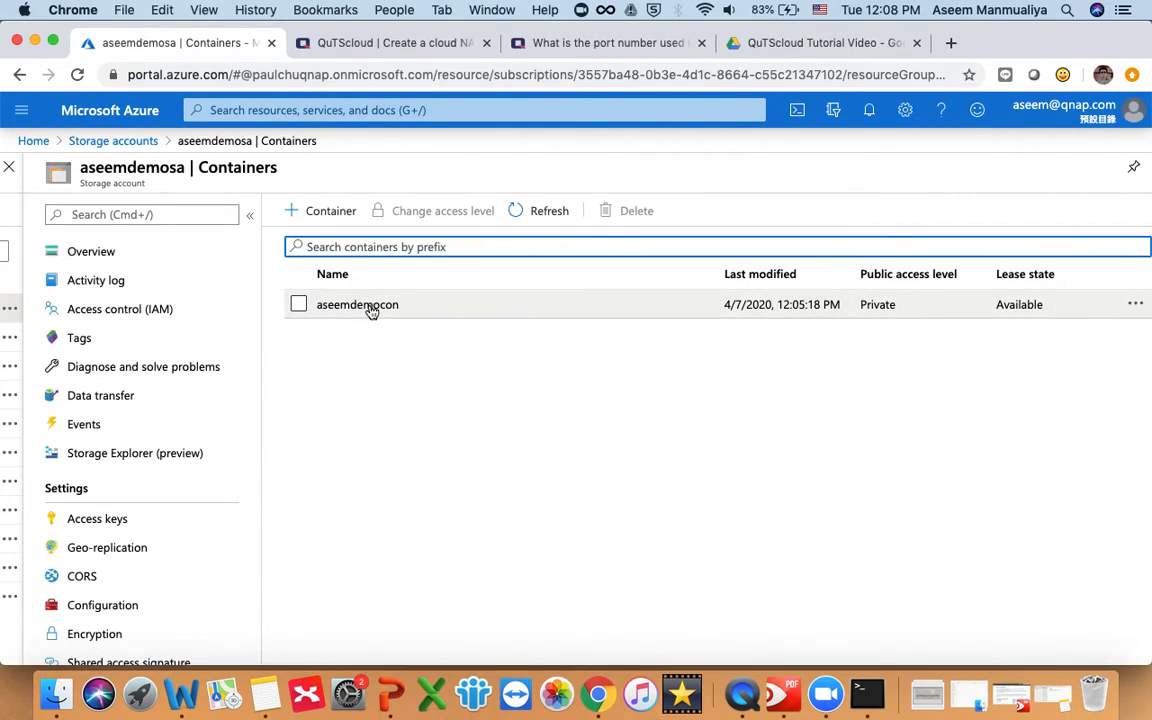
{"action": "left_click", "coordinate": [348, 308]}
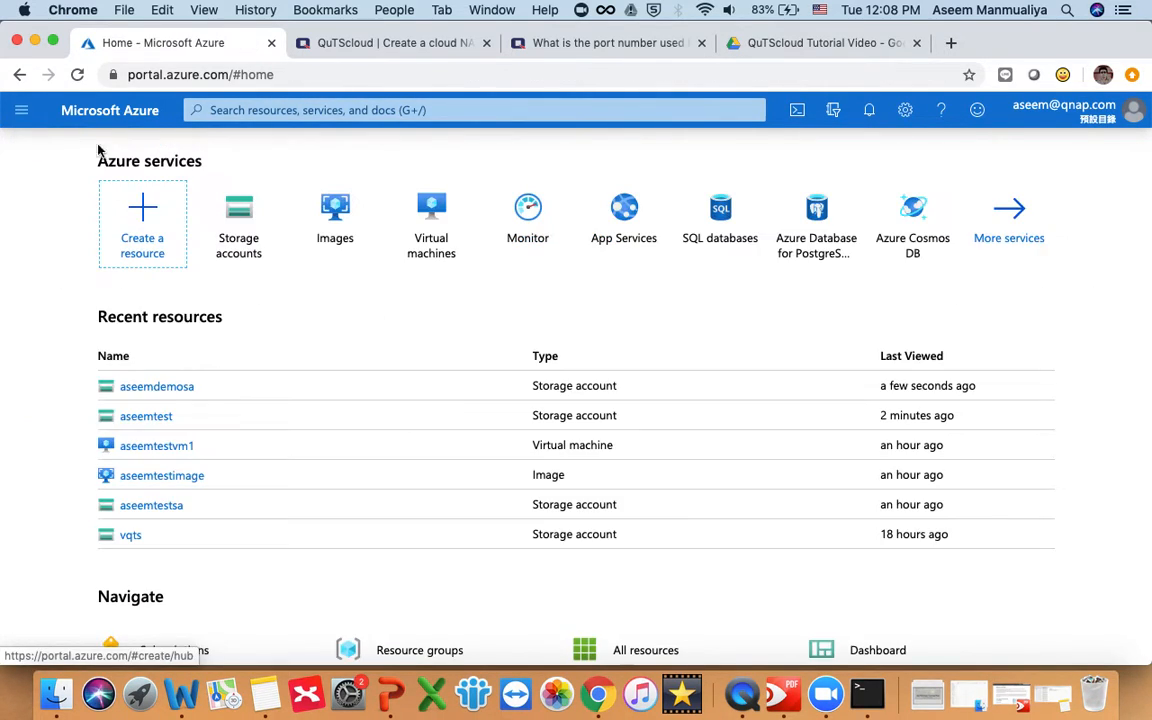
Step: Start creating a new image in the Images service, named aseemdemoimg, in the vQTS resource group
{"action": "left_click", "coordinate": [342, 218]}
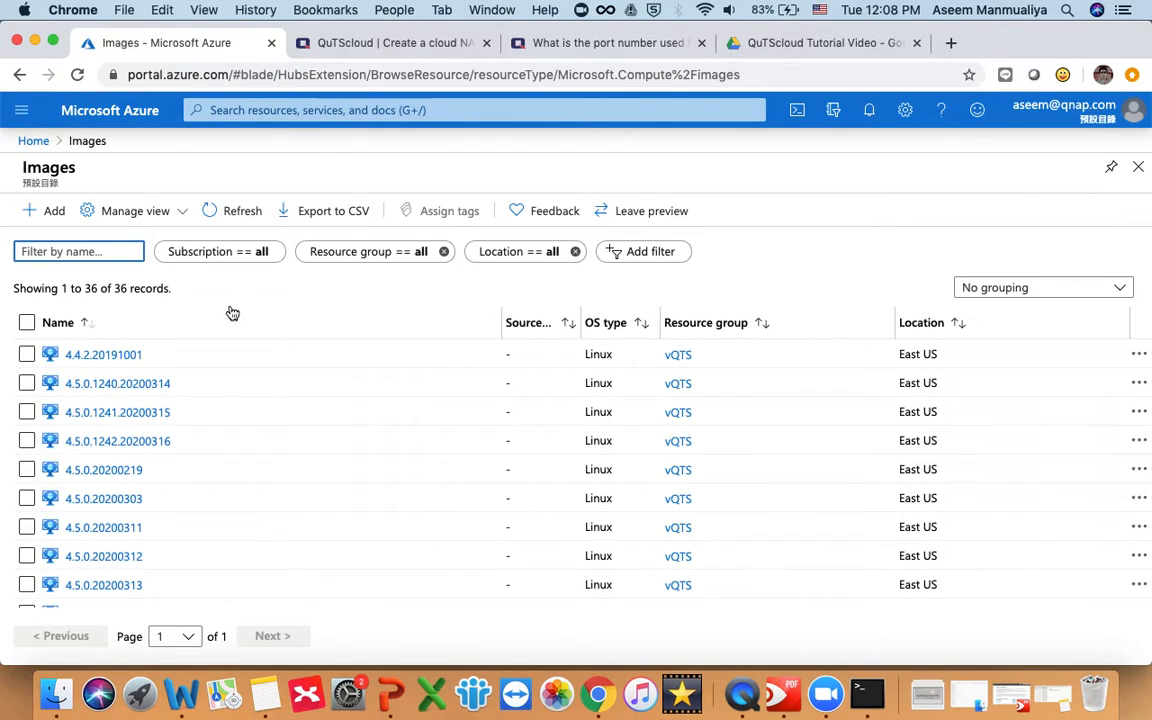
{"action": "left_click", "coordinate": [50, 212]}
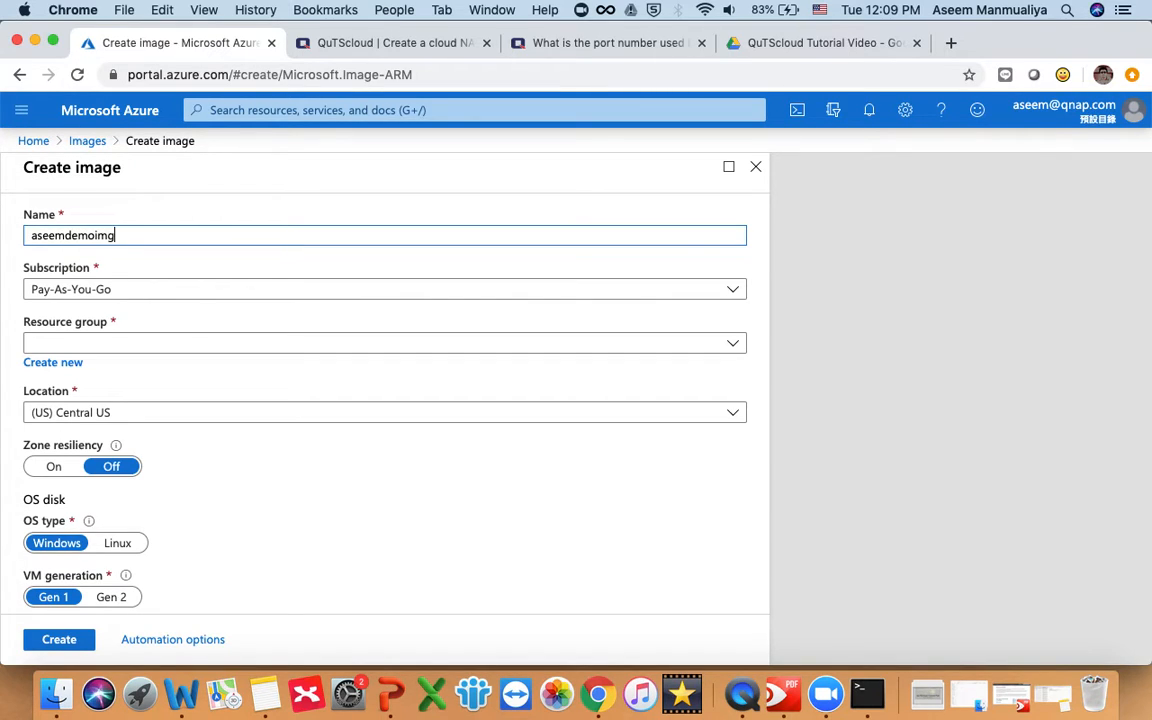
{"action": "left_click", "coordinate": [295, 361]}
{"action": "left_click", "coordinate": [316, 350]}
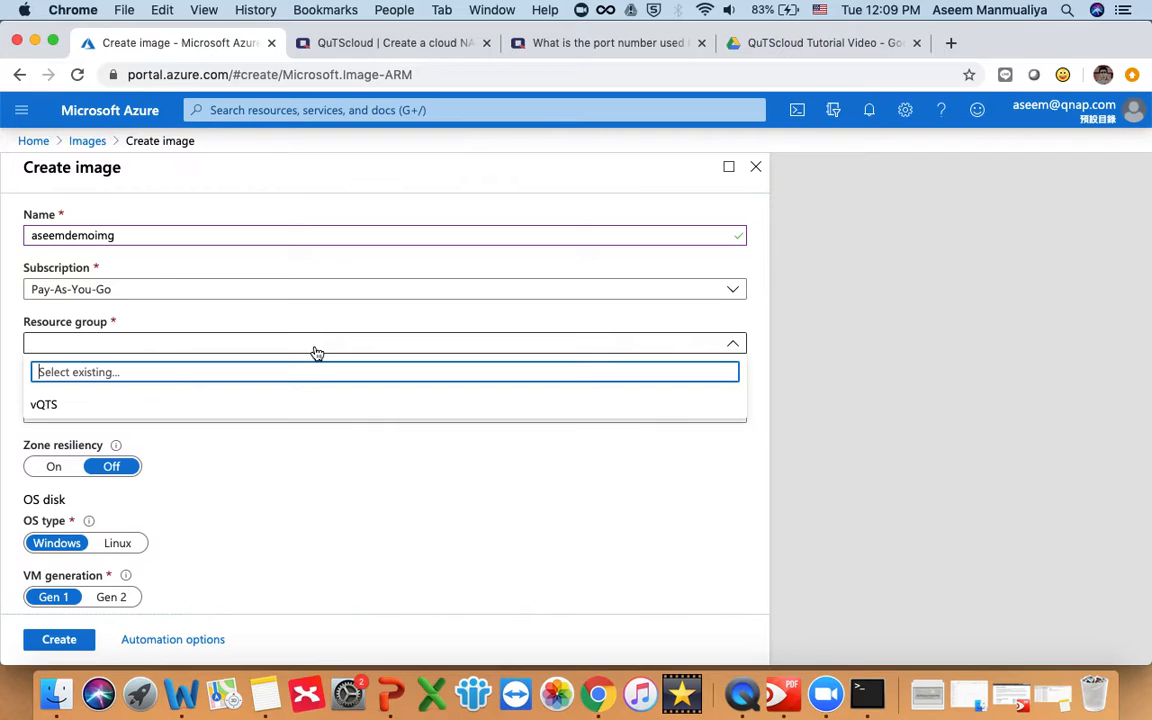
{"action": "left_click", "coordinate": [45, 405]}
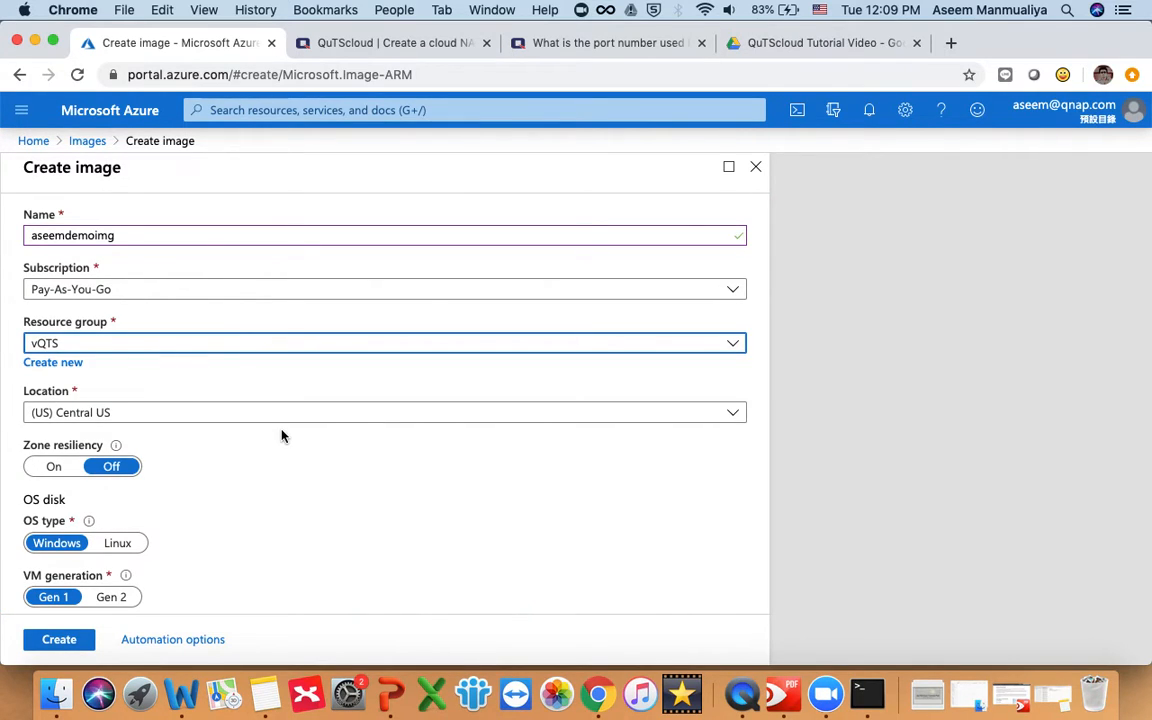
{"action": "scroll", "coordinate": [281, 435], "scroll_direction": "down", "scroll_amount": 3}
{"action": "scroll", "coordinate": [283, 437], "scroll_direction": "up", "scroll_amount": 2}
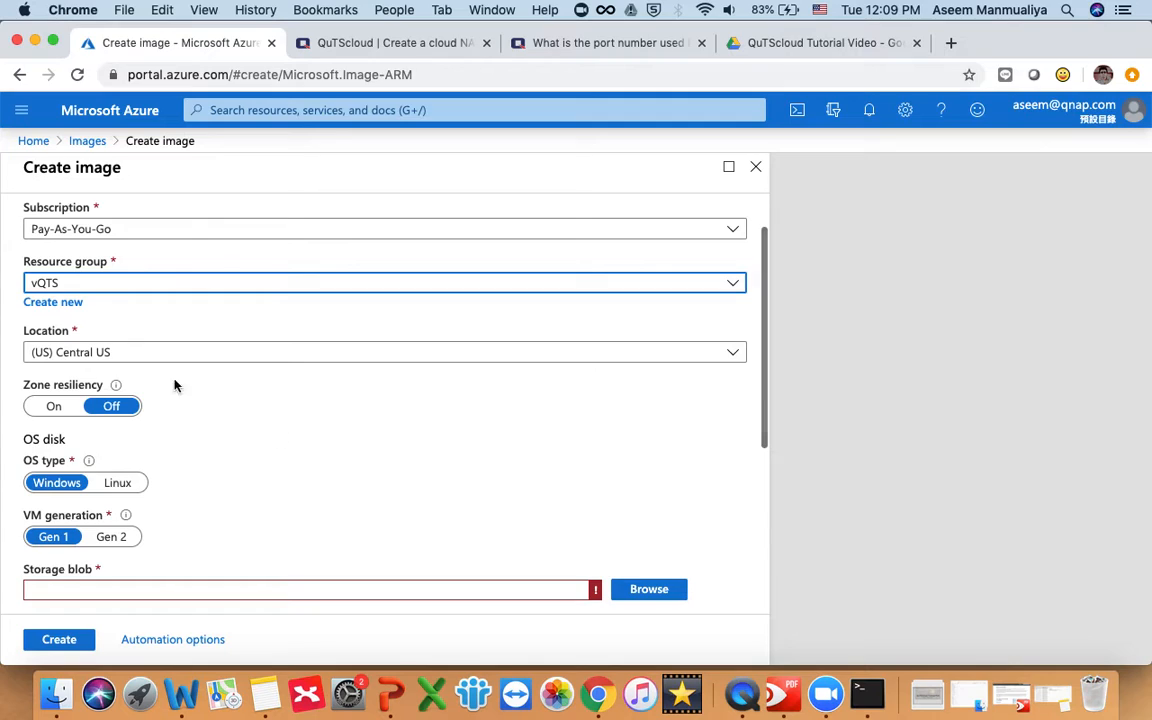
{"action": "left_click", "coordinate": [112, 357]}
{"action": "scroll", "coordinate": [152, 510], "scroll_direction": "down", "scroll_amount": 3}
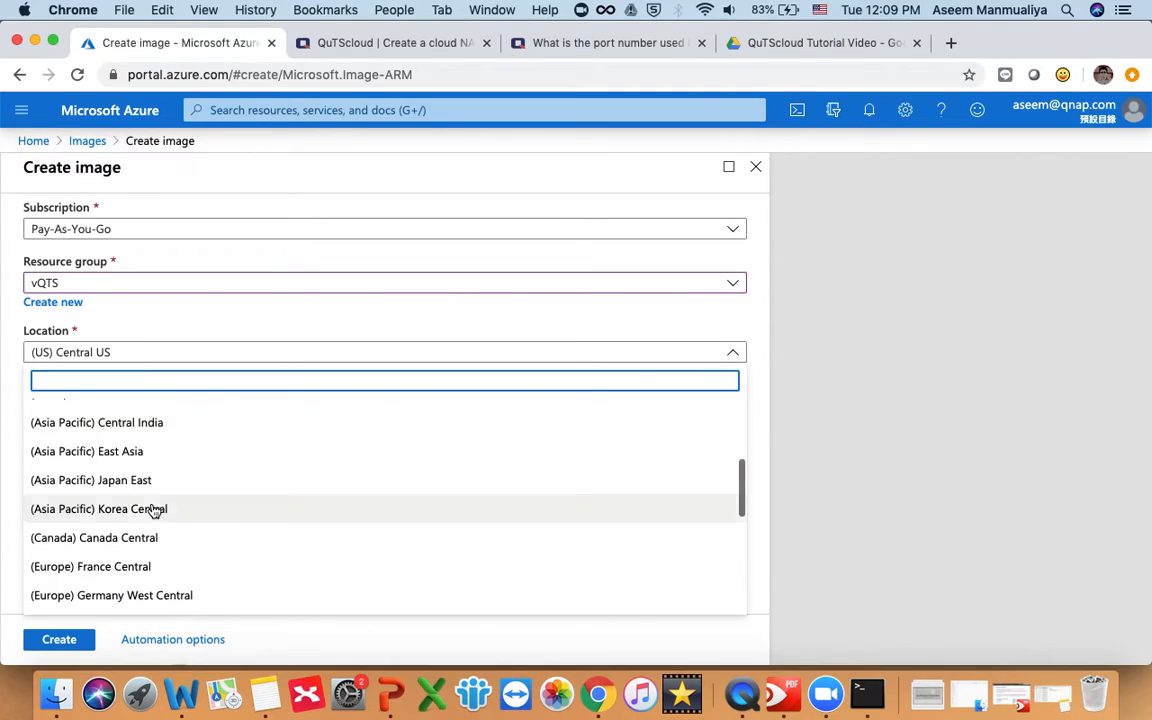
{"action": "scroll", "coordinate": [152, 510], "scroll_direction": "down", "scroll_amount": 2}
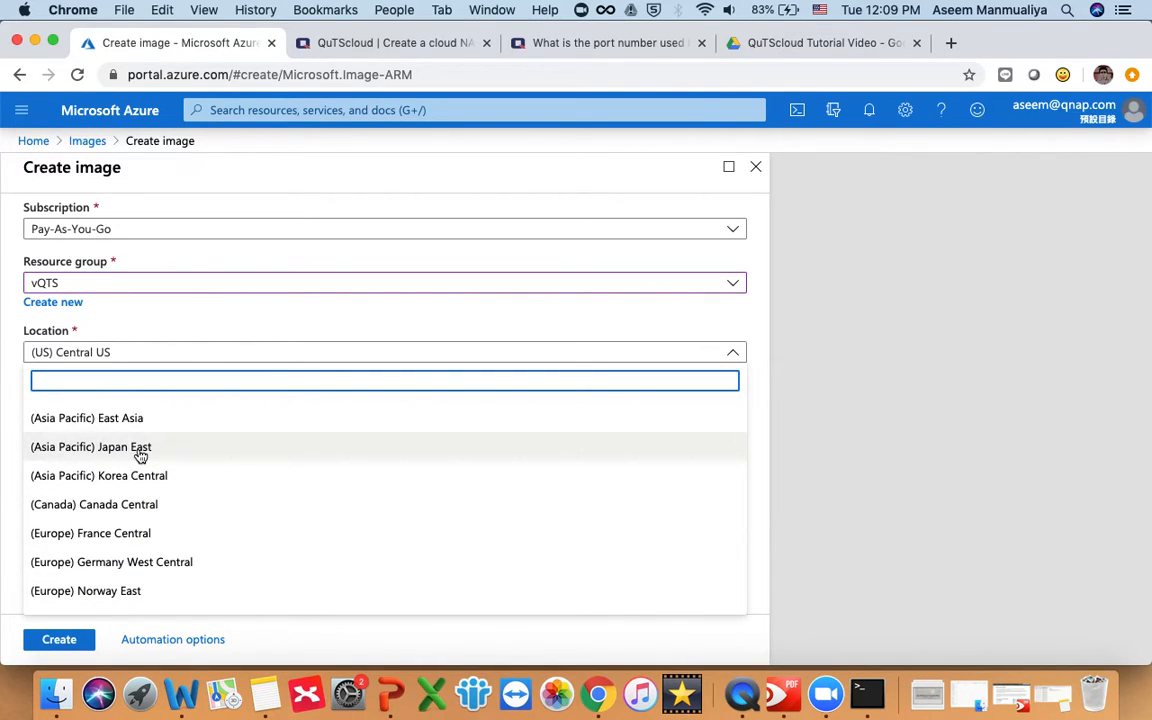
{"action": "left_click", "coordinate": [185, 321]}
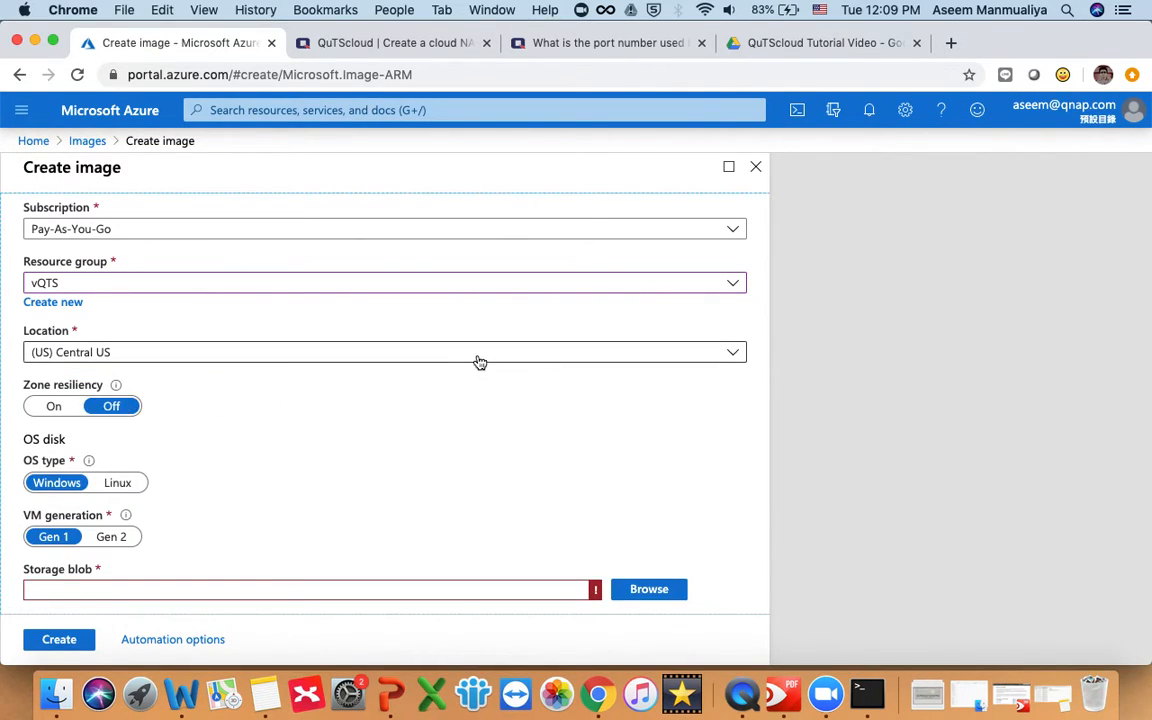
{"action": "scroll", "coordinate": [483, 360], "scroll_direction": "down", "scroll_amount": 3}
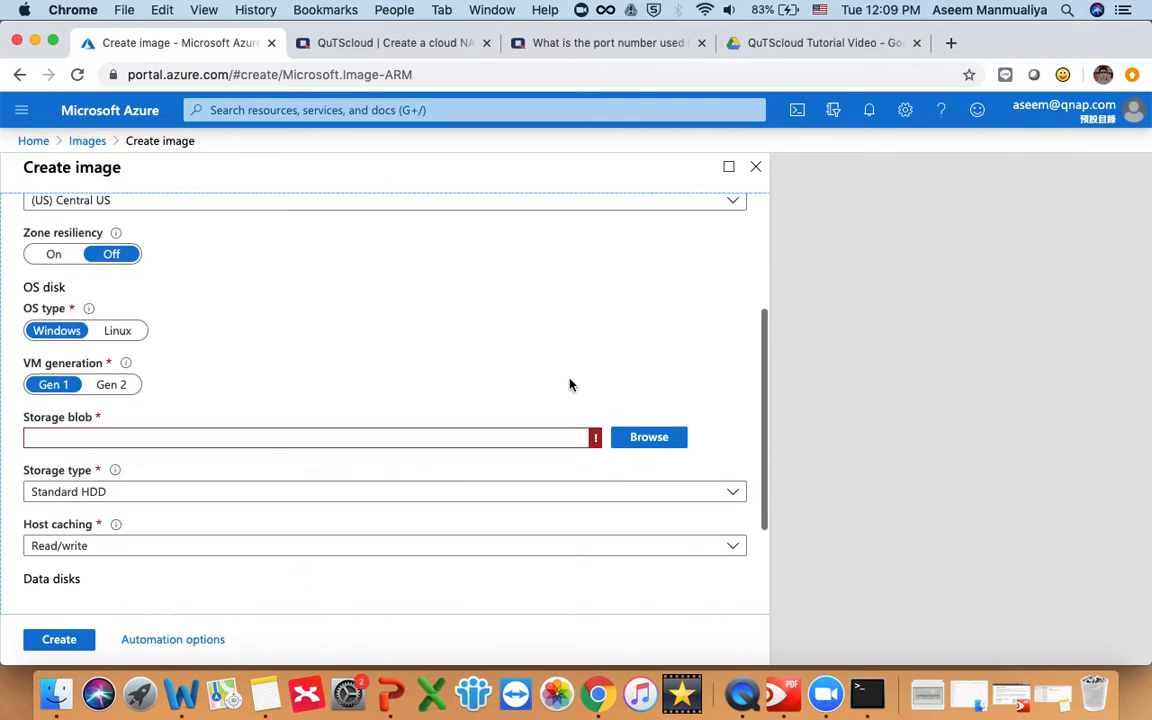
{"action": "left_click", "coordinate": [633, 437]}
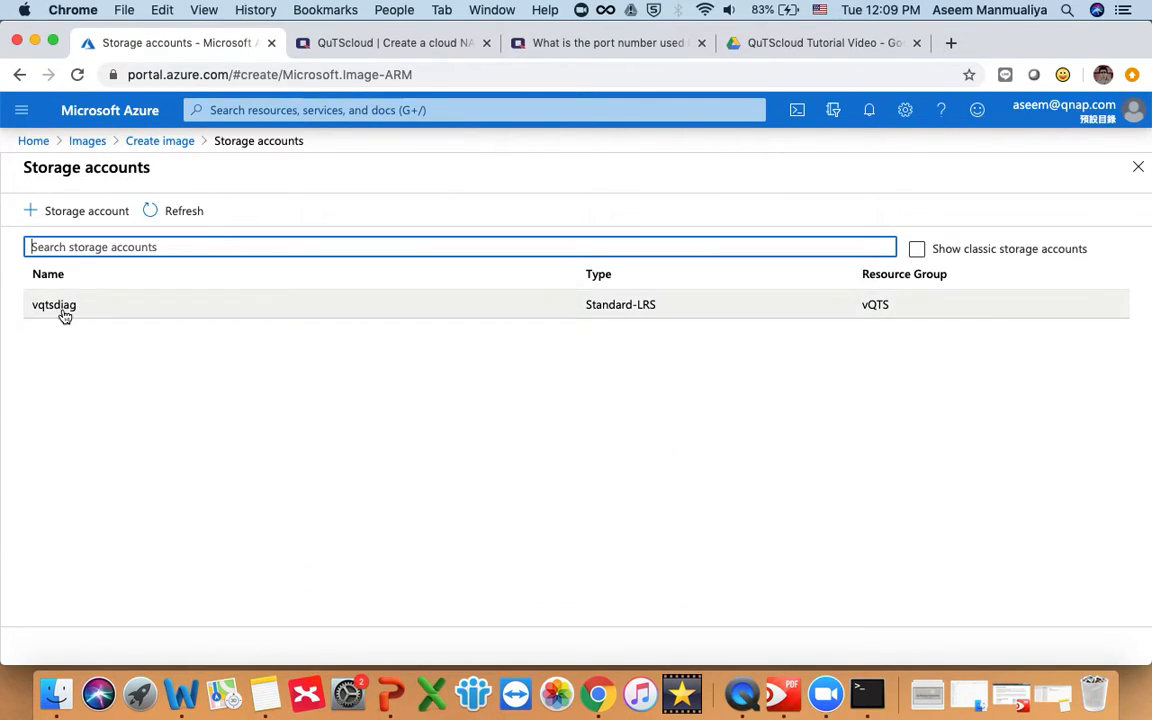
{"action": "left_click", "coordinate": [163, 143]}
Step: Set the image's location to (Asia Pacific) Japan East and its OS type to Linux
{"action": "scroll", "coordinate": [170, 300], "scroll_direction": "up", "scroll_amount": 3}
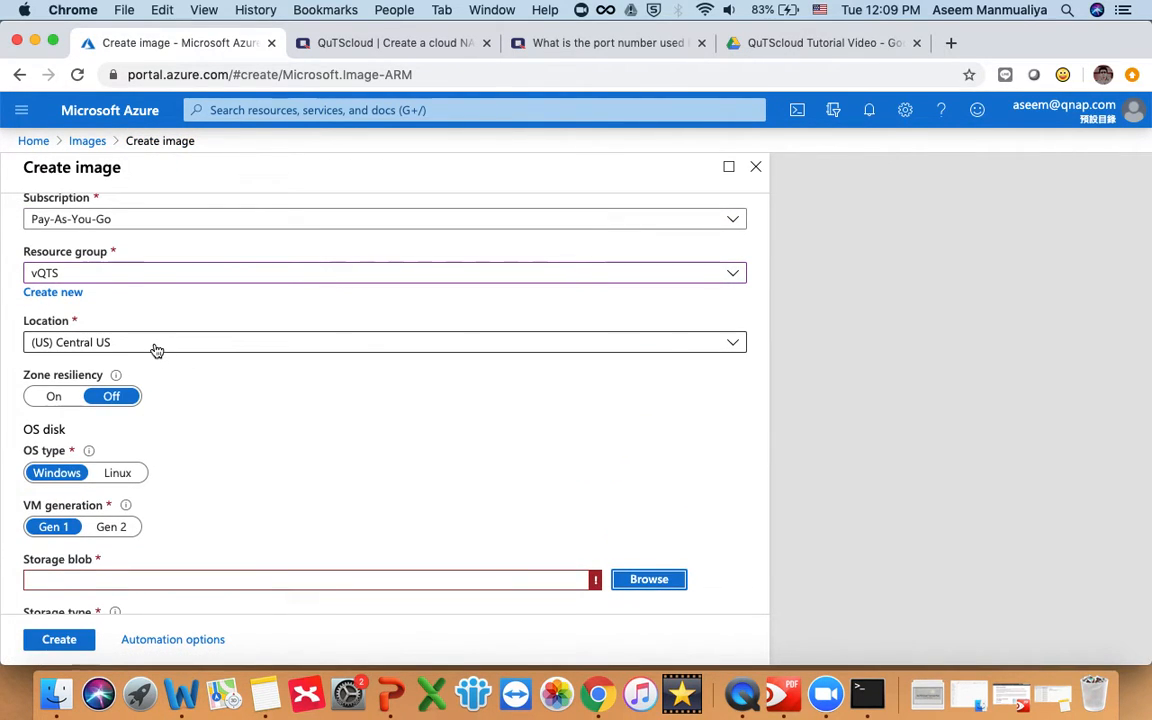
{"action": "left_click", "coordinate": [154, 345]}
{"action": "left_click", "coordinate": [141, 541]}
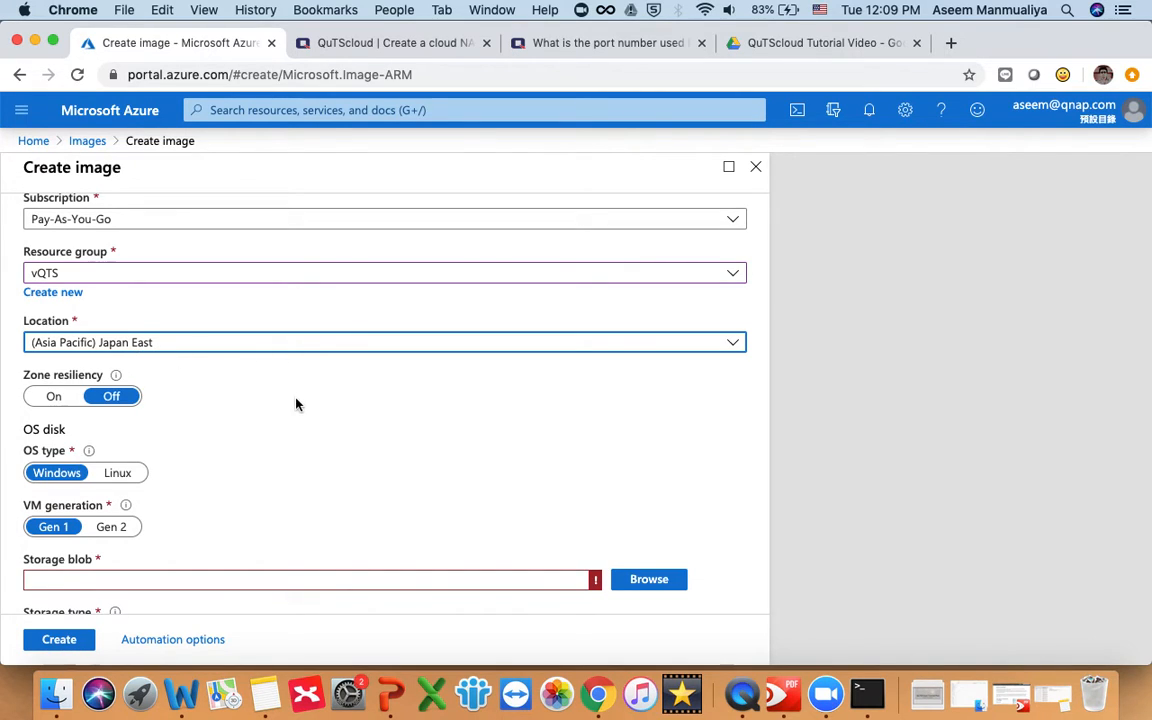
{"action": "scroll", "coordinate": [296, 404], "scroll_direction": "down", "scroll_amount": 2}
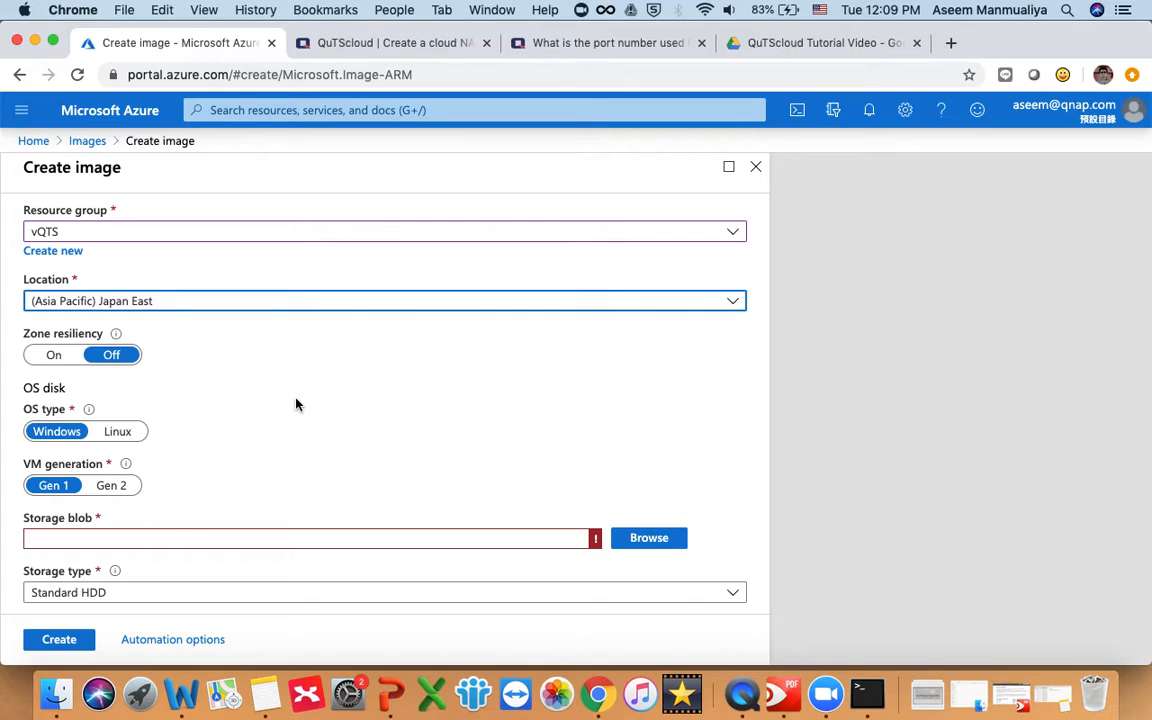
{"action": "scroll", "coordinate": [296, 404], "scroll_direction": "down", "scroll_amount": 2}
{"action": "scroll", "coordinate": [448, 360], "scroll_direction": "up", "scroll_amount": 5}
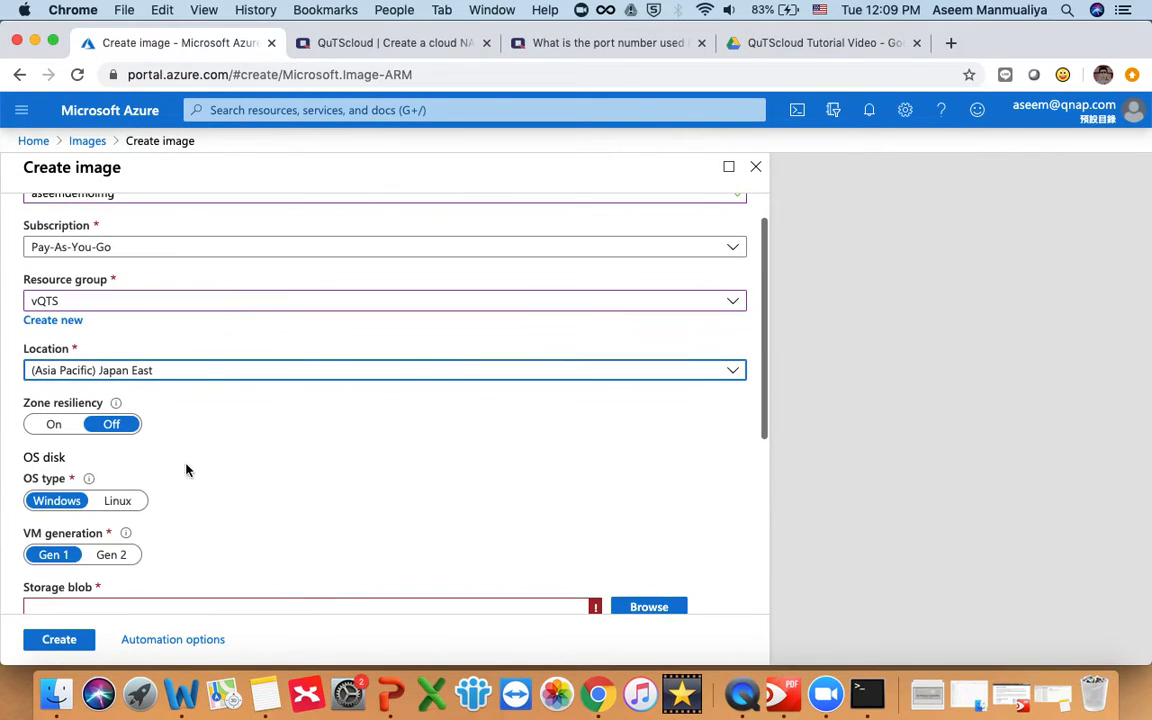
{"action": "left_click", "coordinate": [118, 501]}
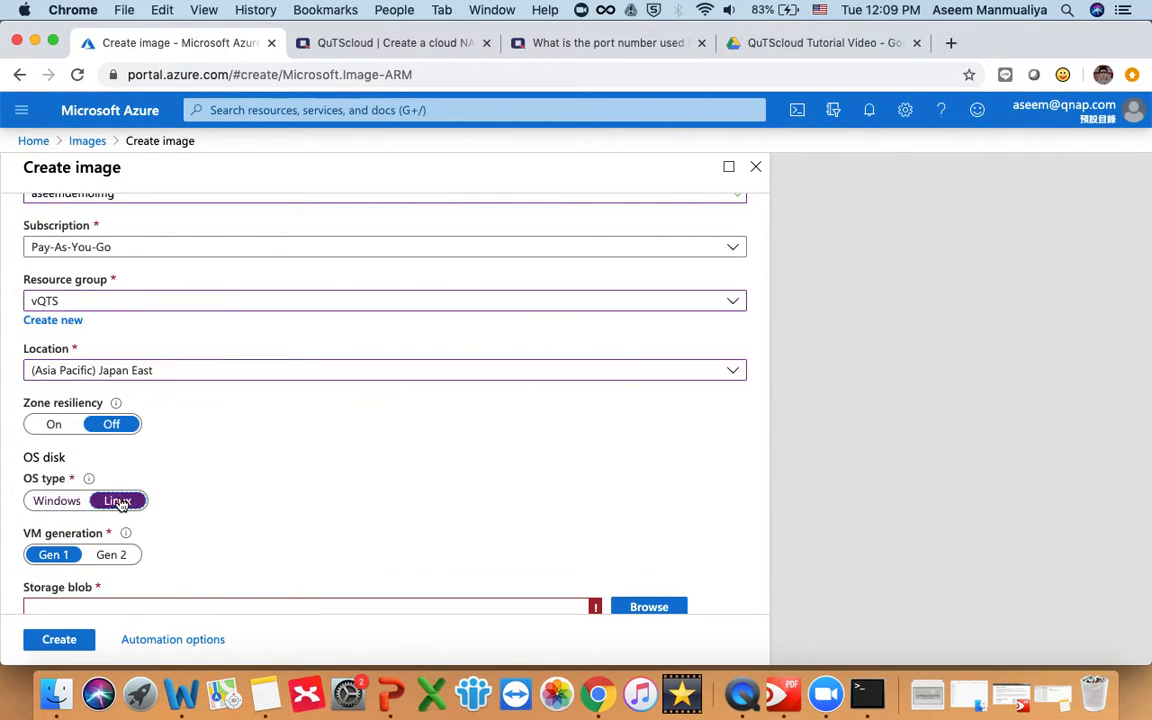
Step: Set the image's storage blob to F_TS-KVM-CLD_20200324-4.5.0.img.vhd from the aseemdemocon container of aseemdemosa
{"action": "scroll", "coordinate": [317, 490], "scroll_direction": "down", "scroll_amount": 6}
{"action": "left_click", "coordinate": [645, 453]}
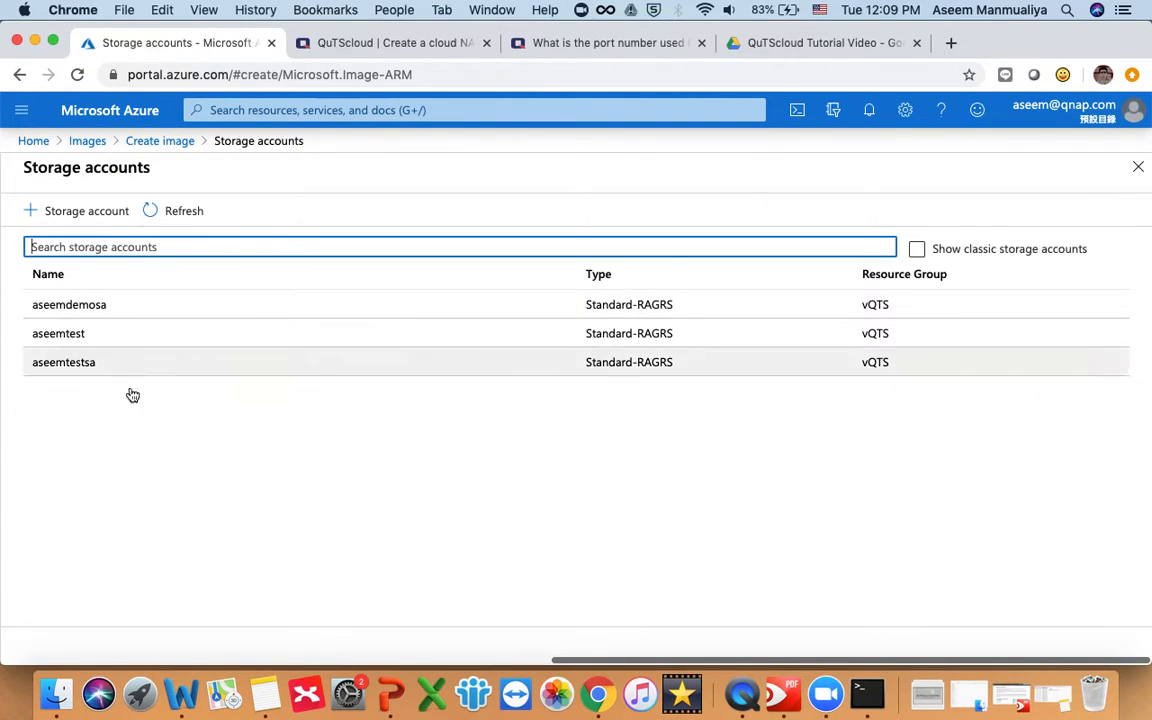
{"action": "left_click", "coordinate": [93, 312]}
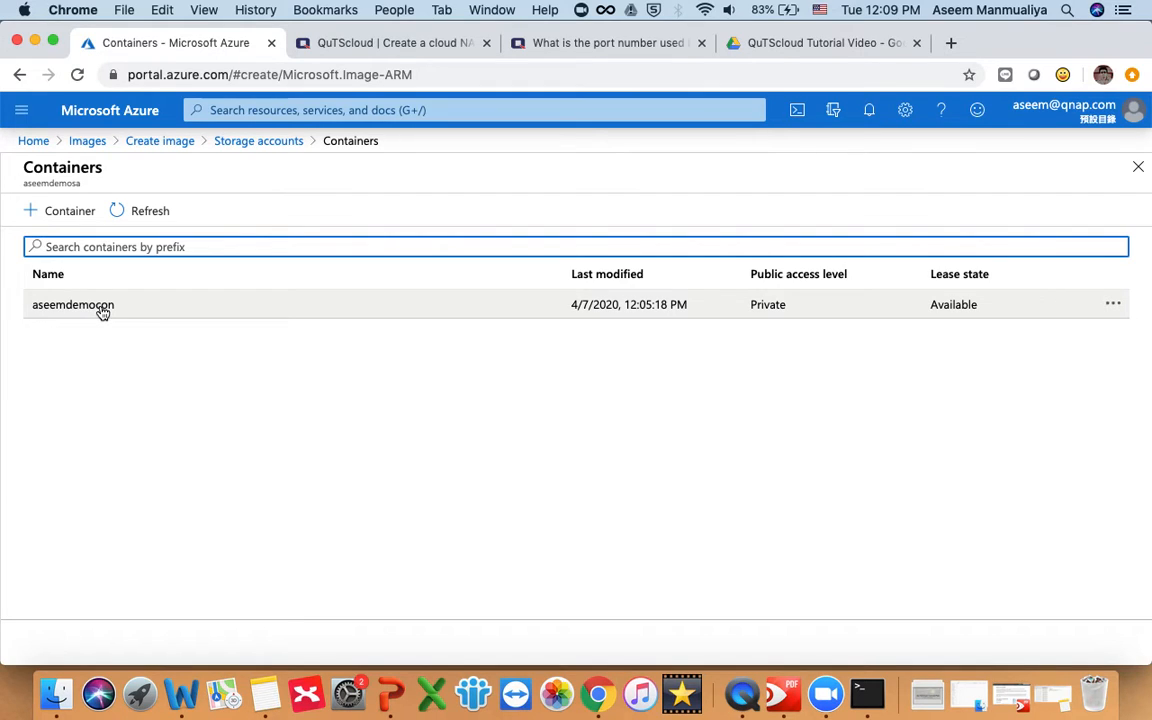
{"action": "left_click", "coordinate": [101, 312]}
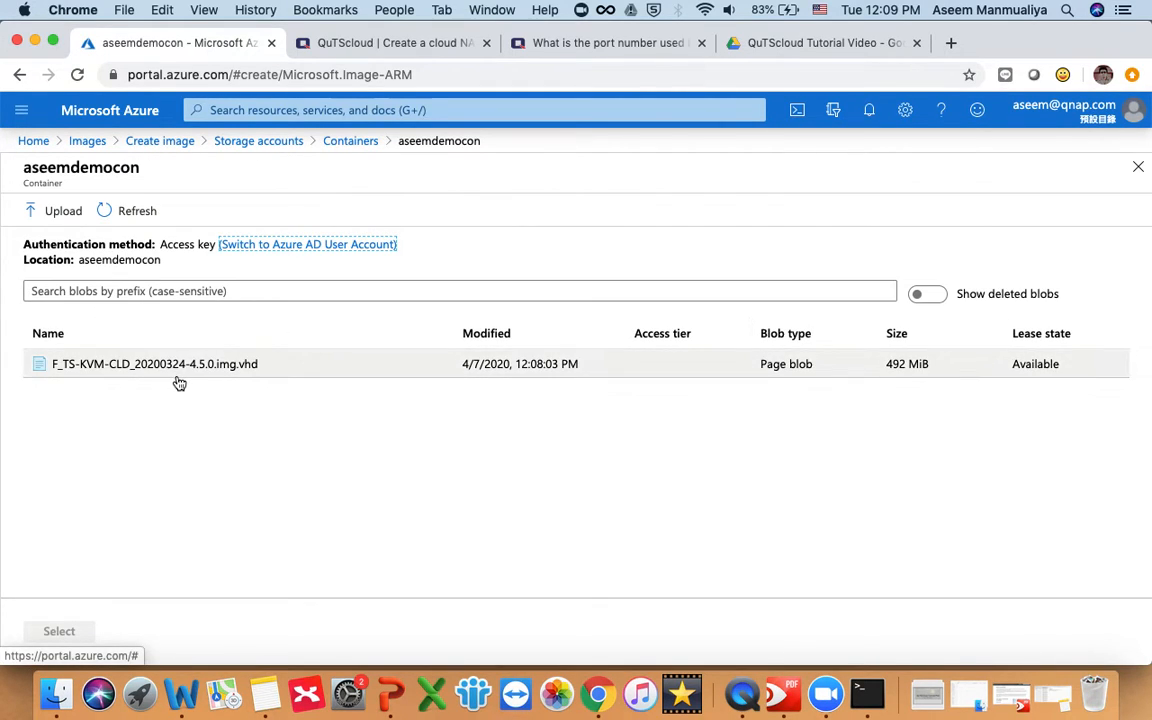
{"action": "left_click", "coordinate": [179, 373]}
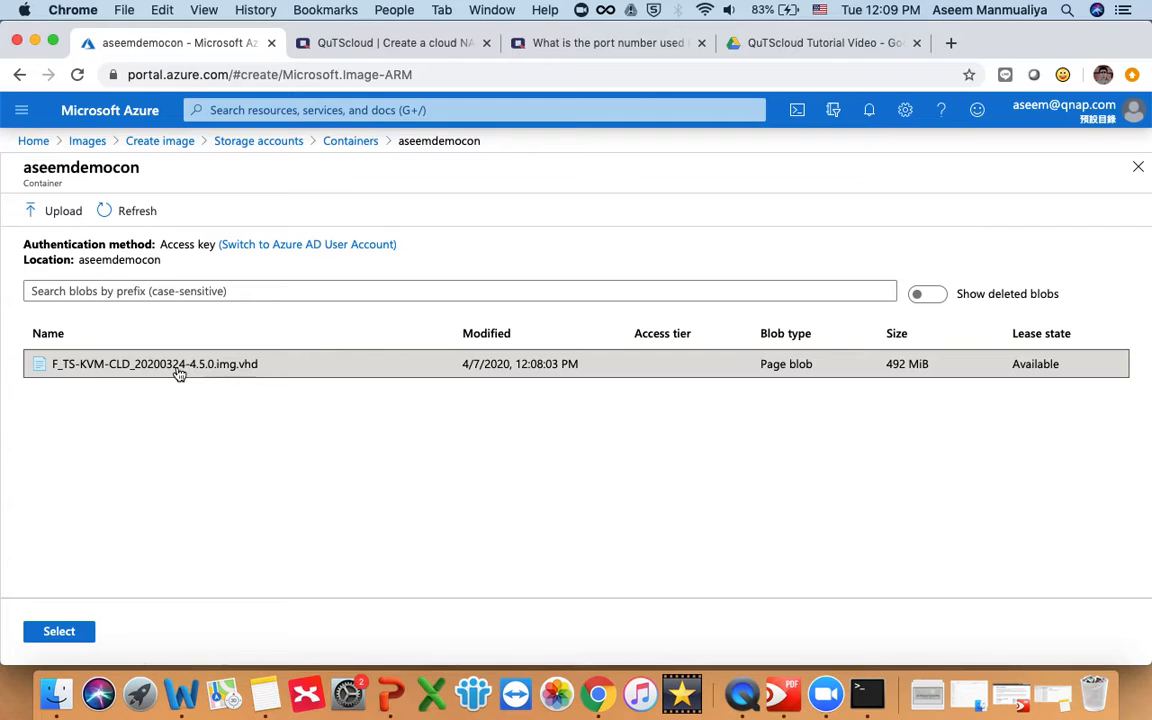
{"action": "left_click", "coordinate": [50, 632]}
Step: Review the storage type, host caching and encryption settings, keep the defaults and create the image
{"action": "scroll", "coordinate": [365, 527], "scroll_direction": "down", "scroll_amount": 2}
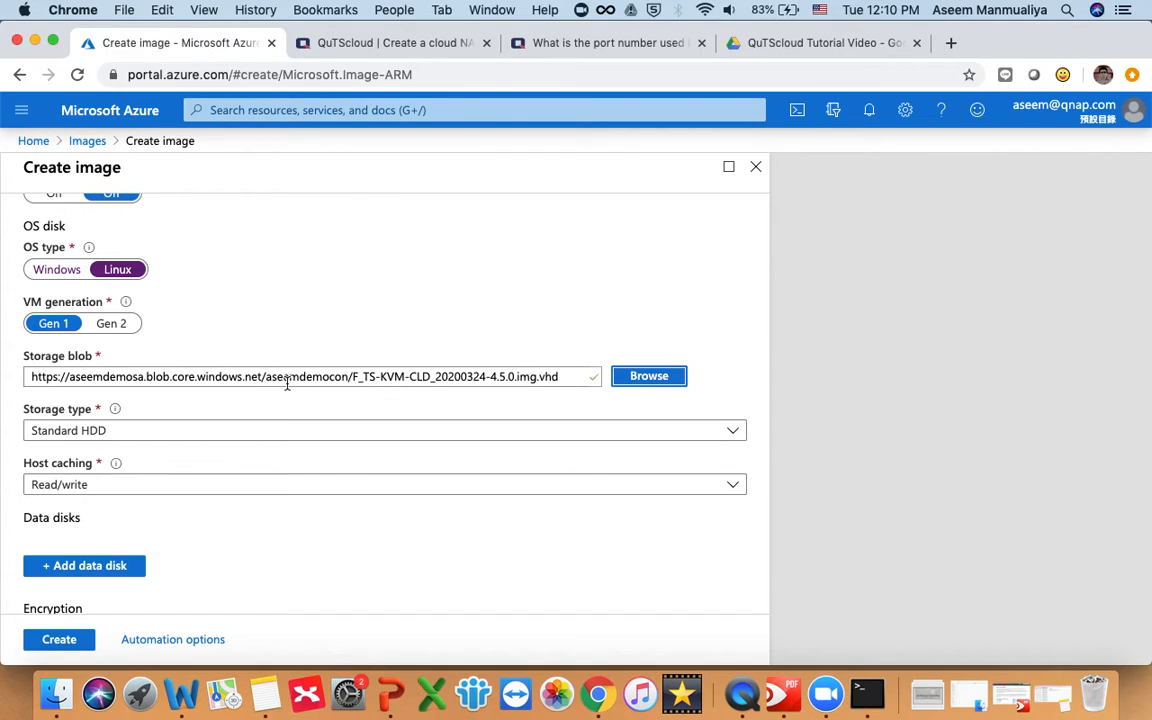
{"action": "scroll", "coordinate": [285, 552], "scroll_direction": "down", "scroll_amount": 2}
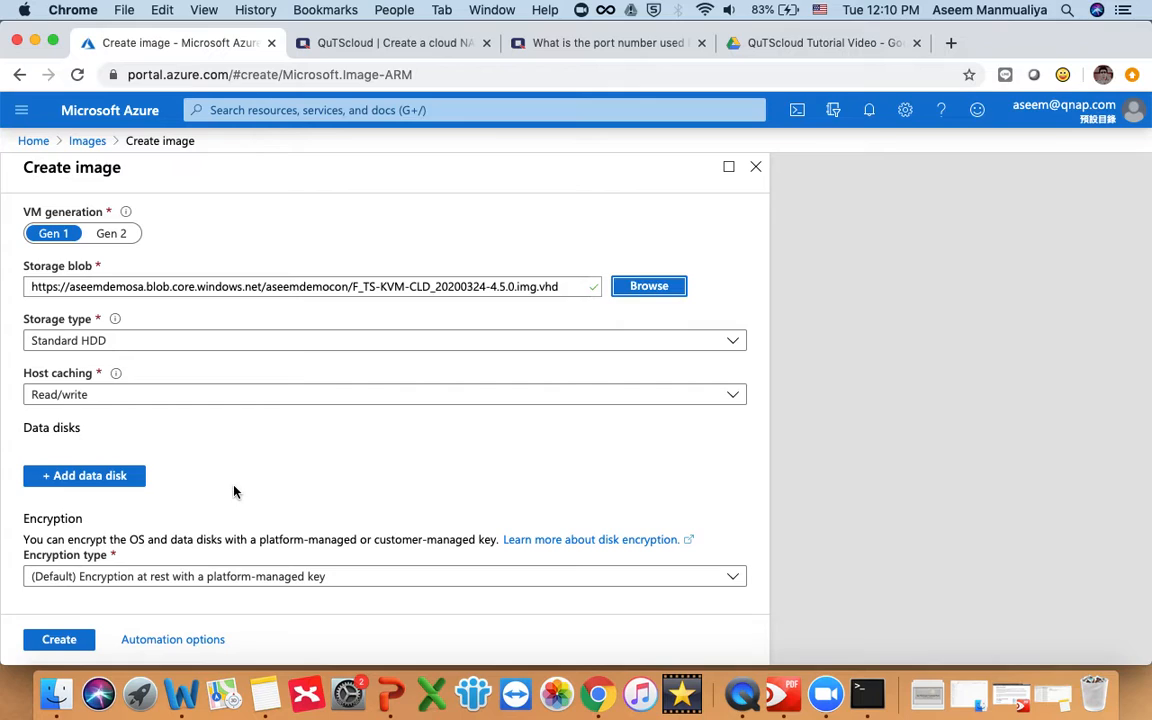
{"action": "scroll", "coordinate": [234, 478], "scroll_direction": "up", "scroll_amount": 2}
{"action": "scroll", "coordinate": [234, 478], "scroll_direction": "down", "scroll_amount": 2}
{"action": "left_click", "coordinate": [72, 644]}
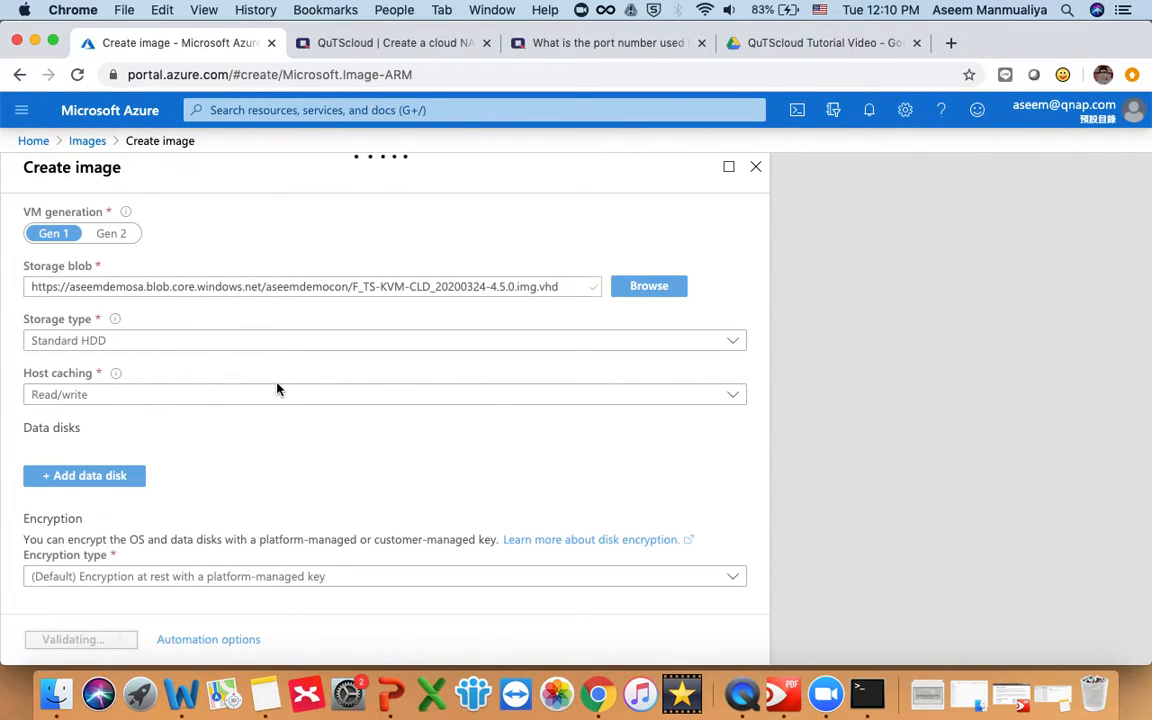
{"action": "scroll", "coordinate": [278, 389], "scroll_direction": "up", "scroll_amount": 5}
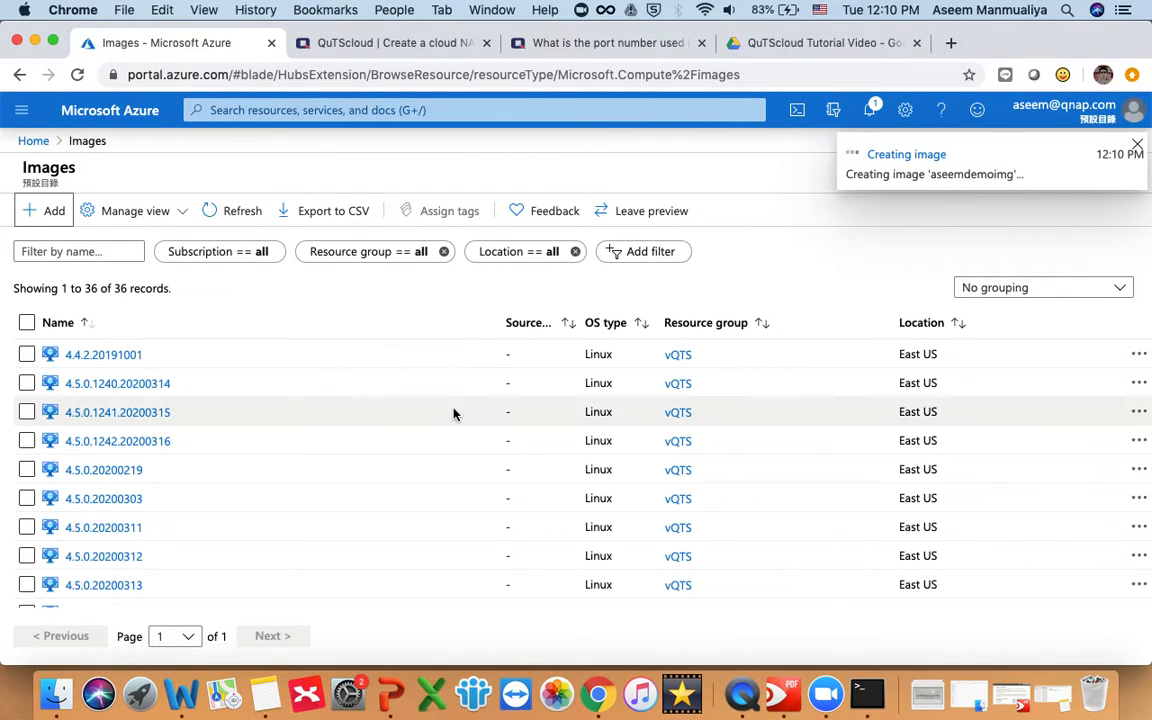
Step: Look through the image list for the new aseemdemoimg image
{"action": "scroll", "coordinate": [309, 463], "scroll_direction": "down", "scroll_amount": 5}
{"action": "scroll", "coordinate": [309, 463], "scroll_direction": "down", "scroll_amount": 5}
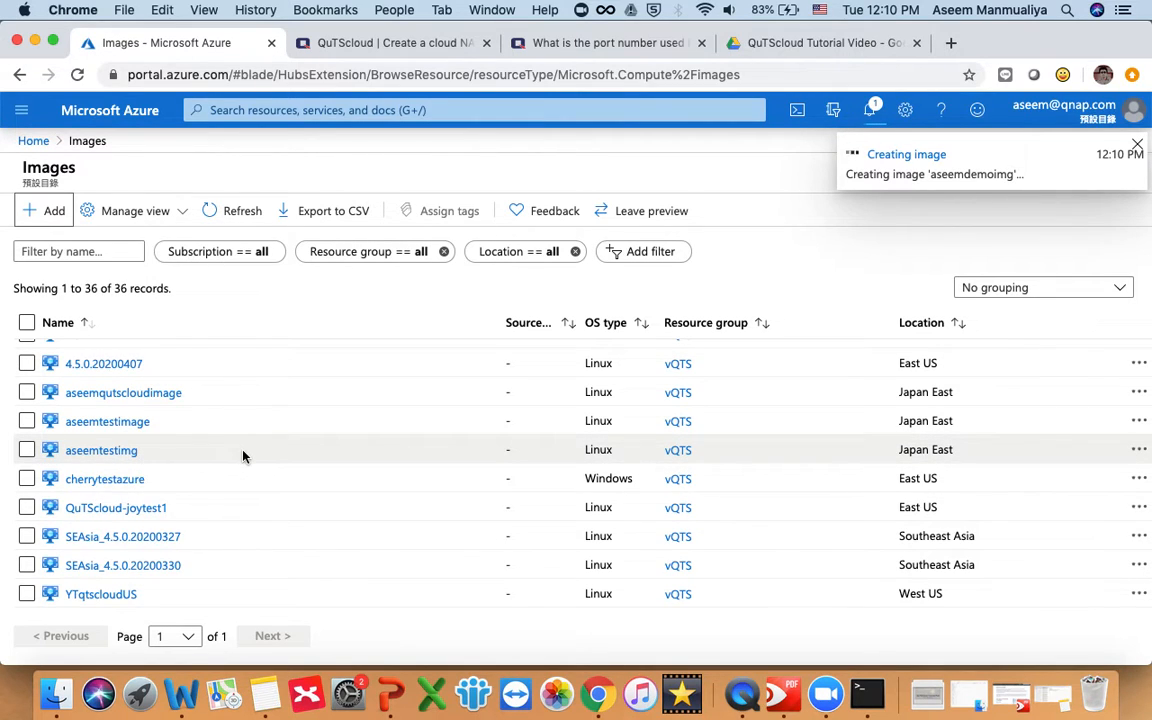
{"action": "scroll", "coordinate": [240, 456], "scroll_direction": "up", "scroll_amount": 3}
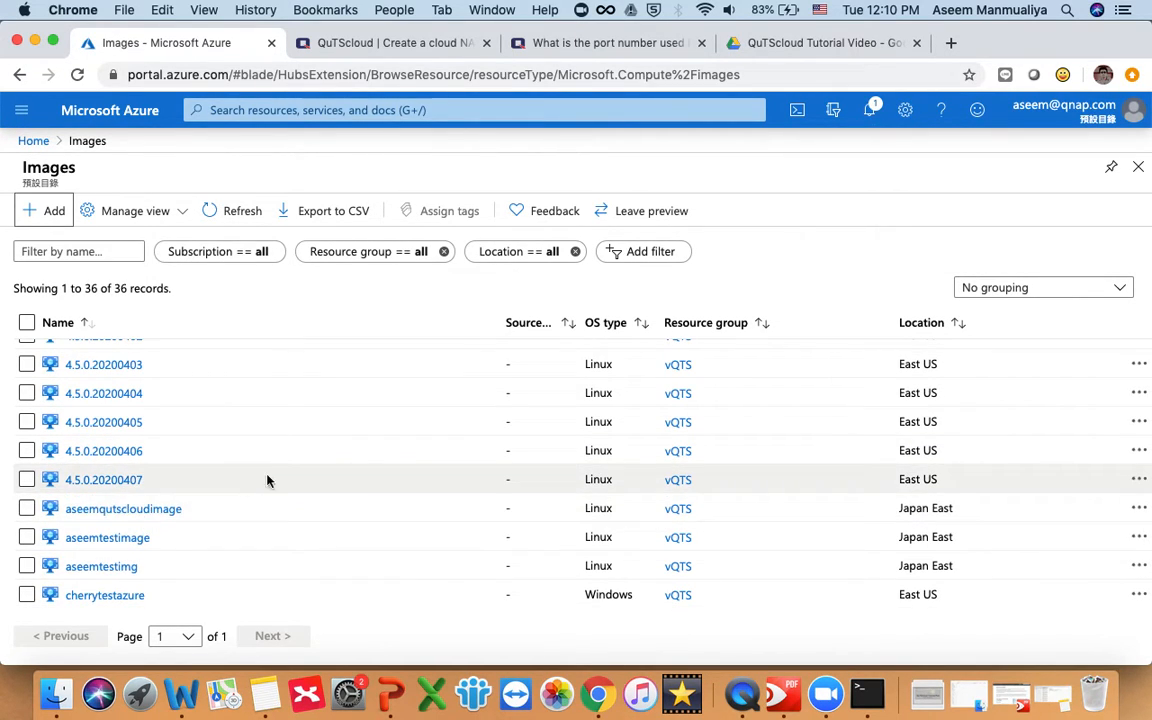
{"action": "scroll", "coordinate": [270, 478], "scroll_direction": "up", "scroll_amount": 10}
{"action": "scroll", "coordinate": [275, 479], "scroll_direction": "down", "scroll_amount": 10}
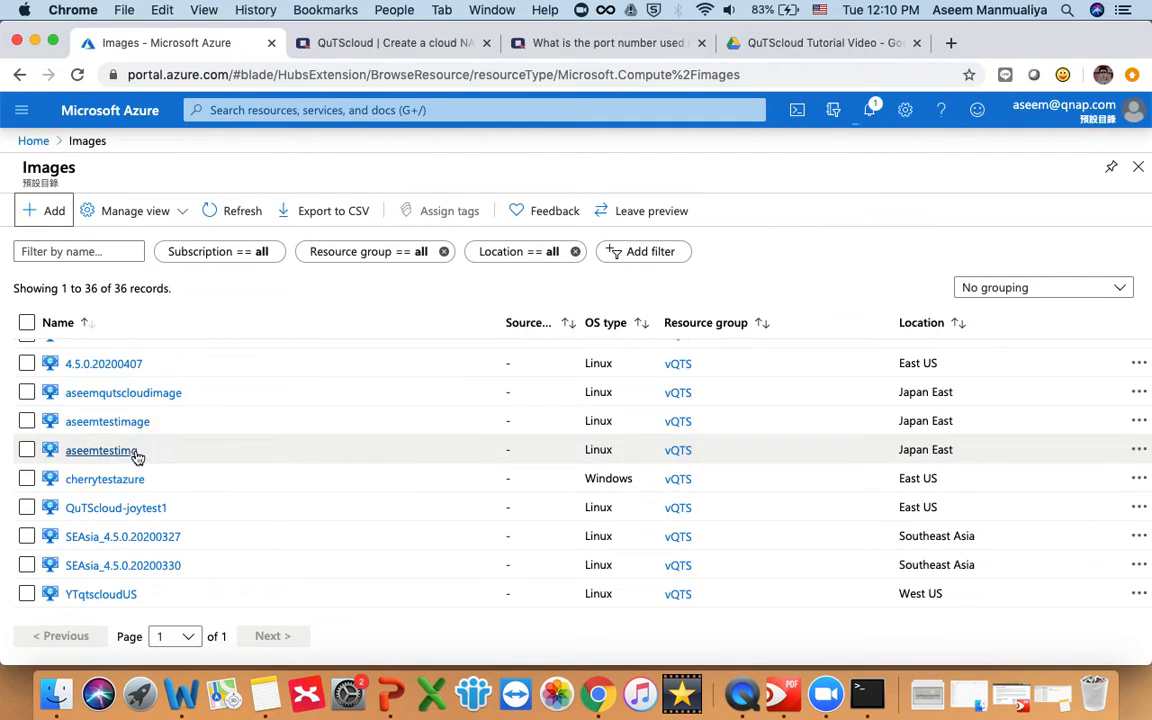
{"action": "scroll", "coordinate": [198, 457], "scroll_direction": "up", "scroll_amount": 2}
{"action": "scroll", "coordinate": [198, 457], "scroll_direction": "up", "scroll_amount": 5}
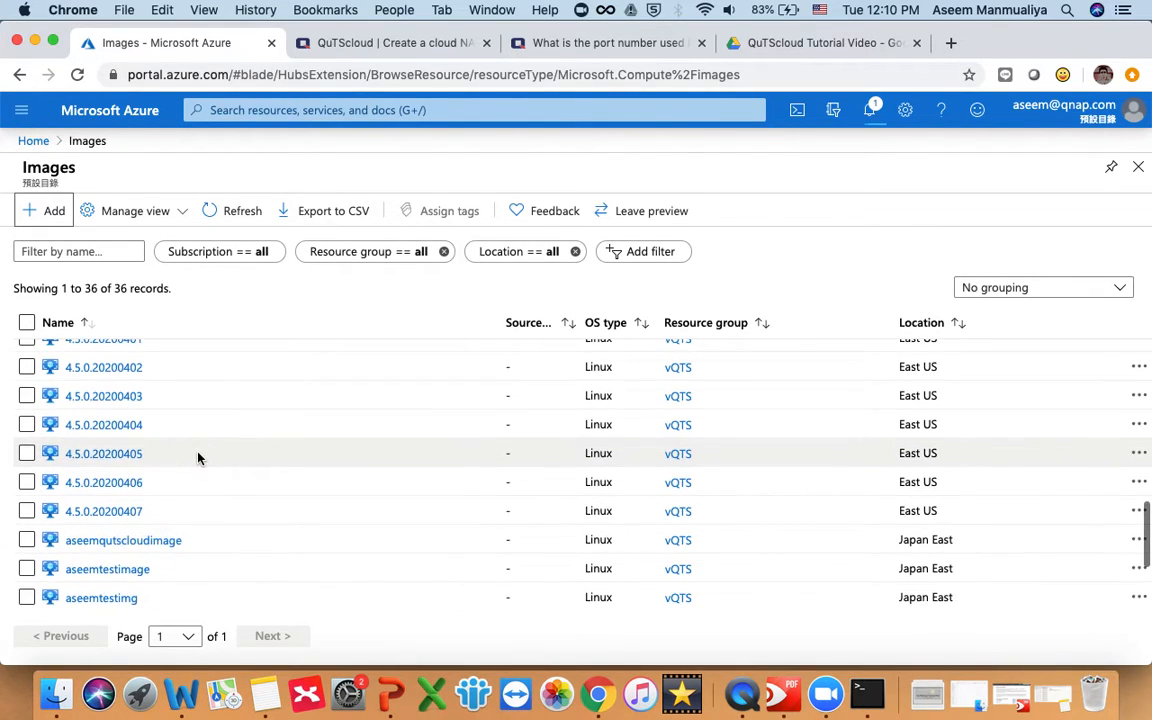
{"action": "scroll", "coordinate": [198, 457], "scroll_direction": "up", "scroll_amount": 8}
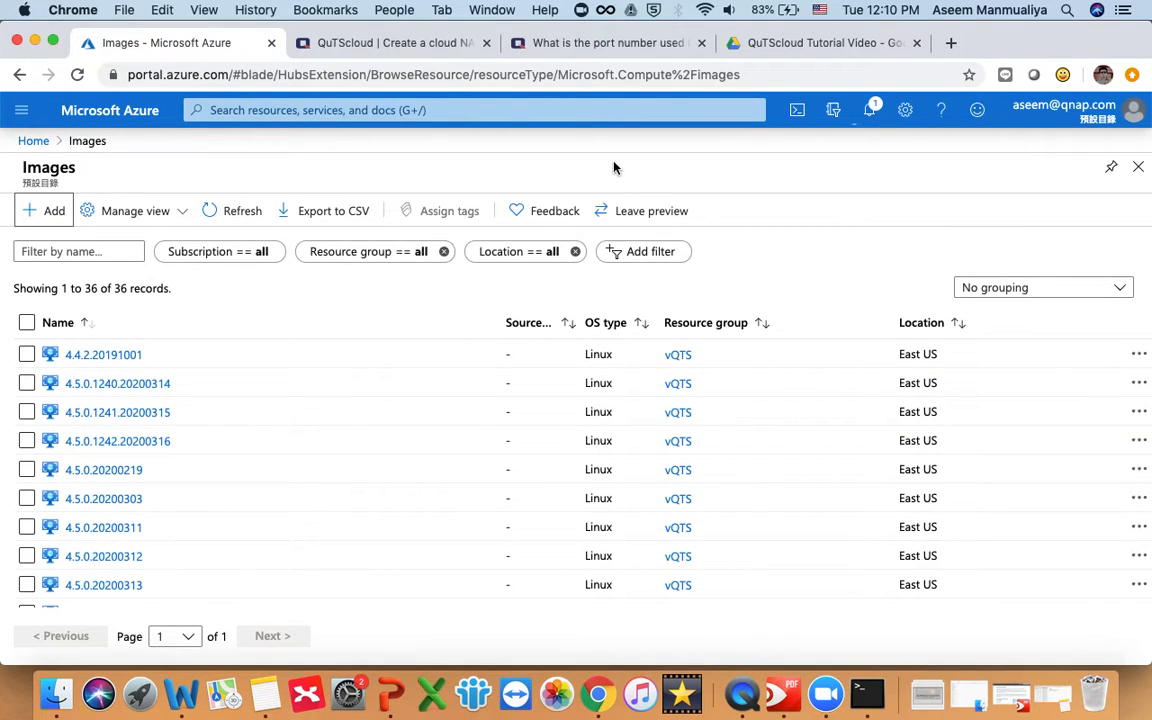
Step: Check the portal notifications for the image creation, then refresh the image list and look for aseemdemoimg again
{"action": "left_click", "coordinate": [871, 110]}
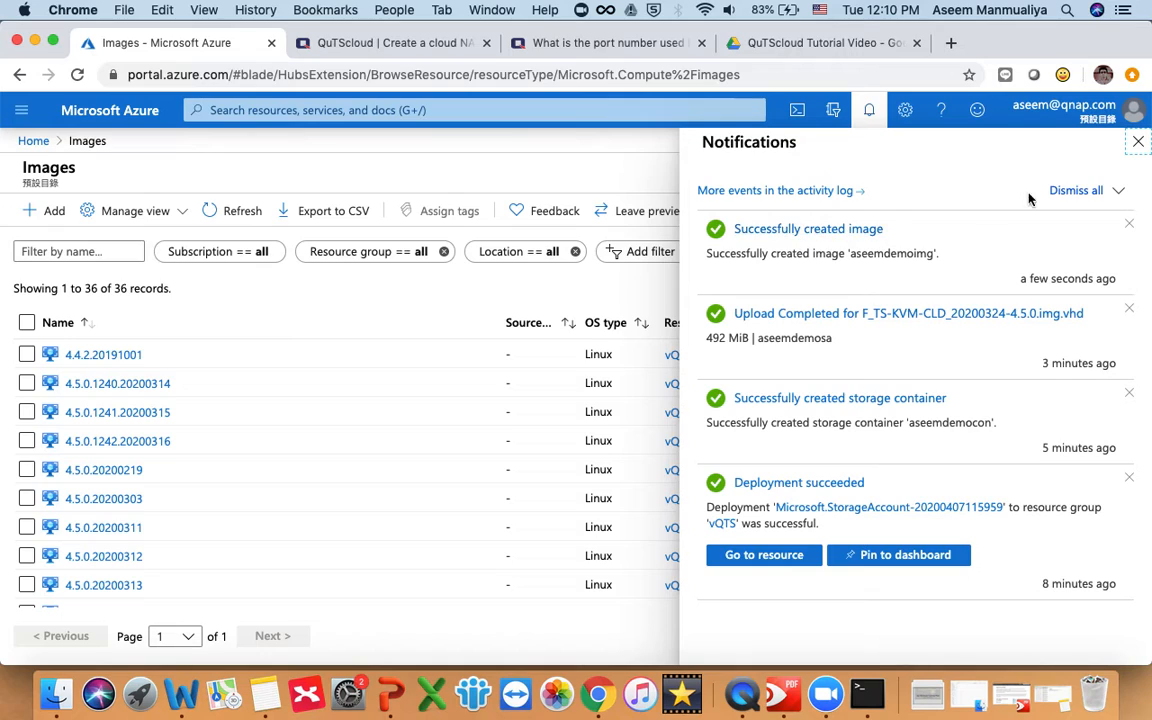
{"action": "left_click", "coordinate": [1138, 141]}
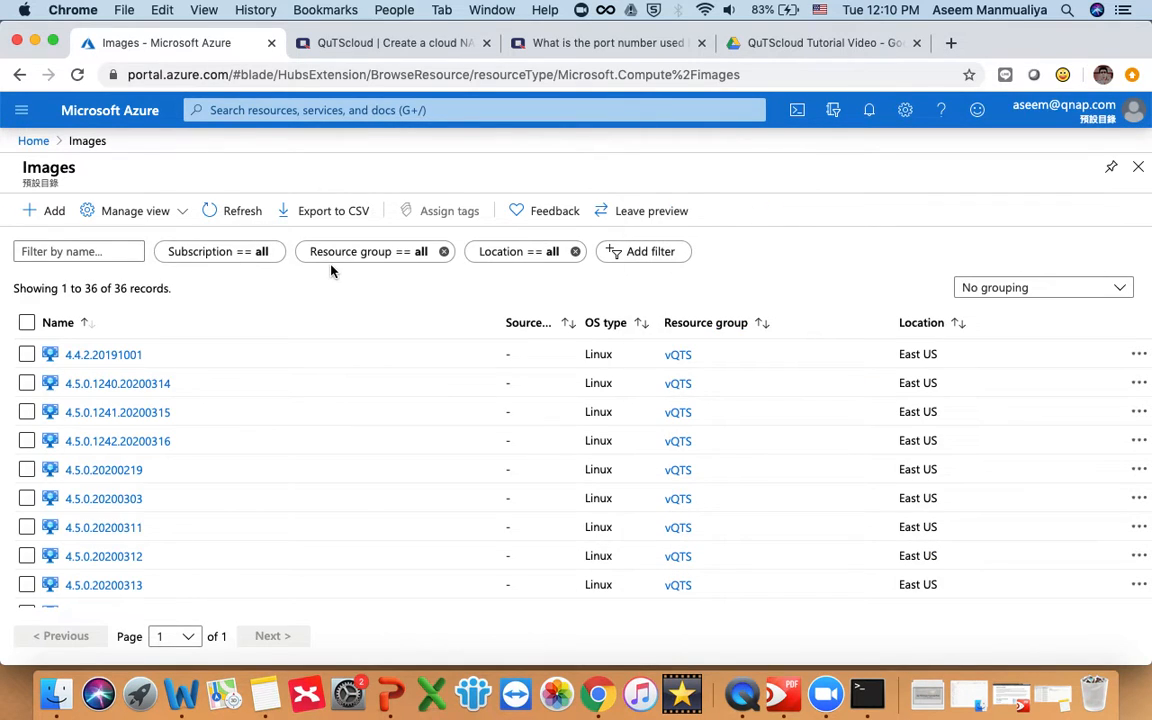
{"action": "left_click", "coordinate": [257, 216]}
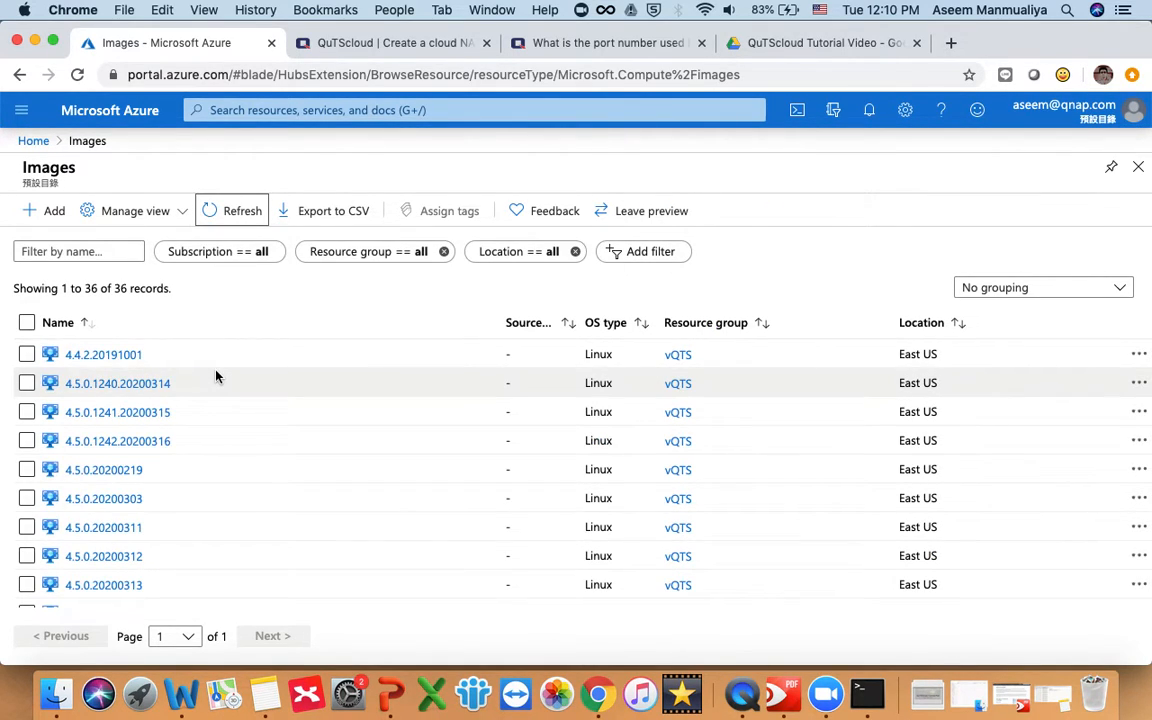
{"action": "scroll", "coordinate": [216, 376], "scroll_direction": "down", "scroll_amount": 15}
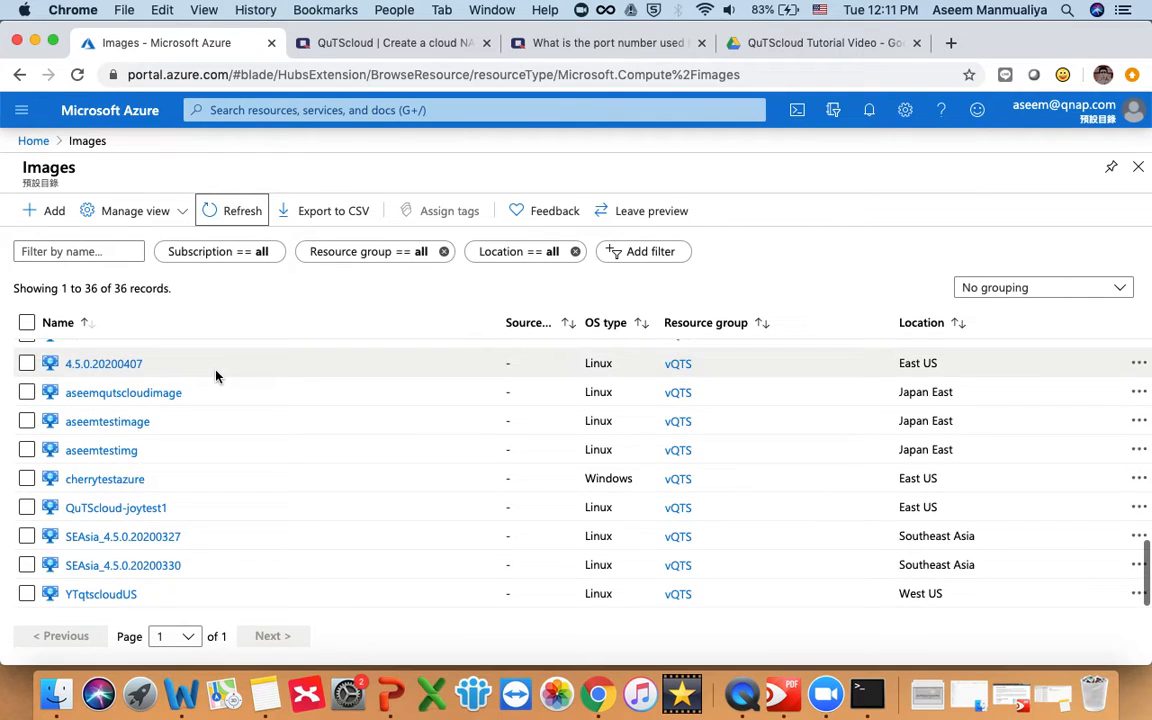
{"action": "scroll", "coordinate": [216, 376], "scroll_direction": "up", "scroll_amount": 2}
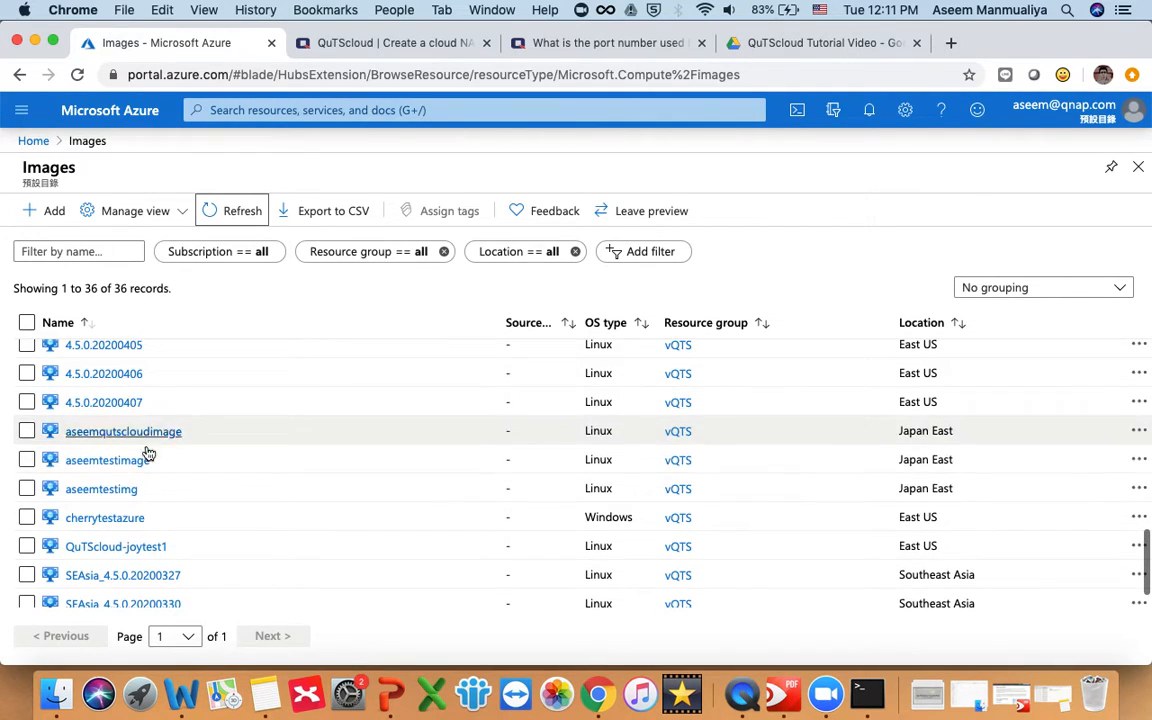
{"action": "scroll", "coordinate": [155, 548], "scroll_direction": "down", "scroll_amount": 2}
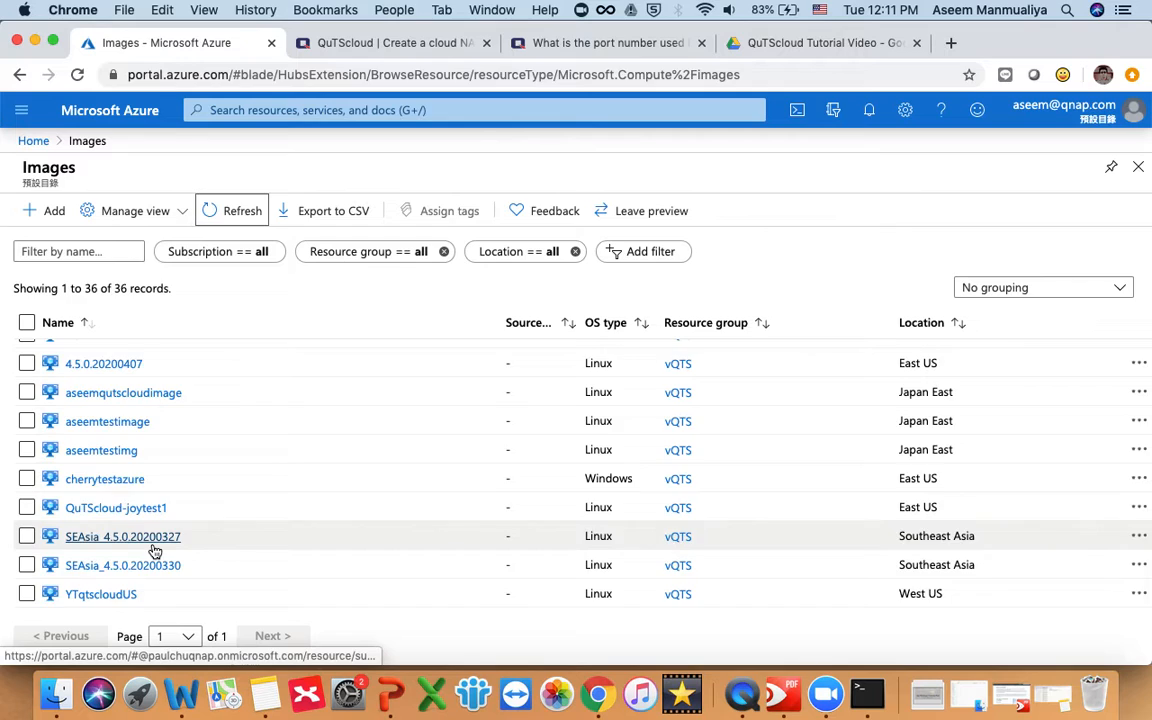
{"action": "scroll", "coordinate": [155, 548], "scroll_direction": "up", "scroll_amount": 15}
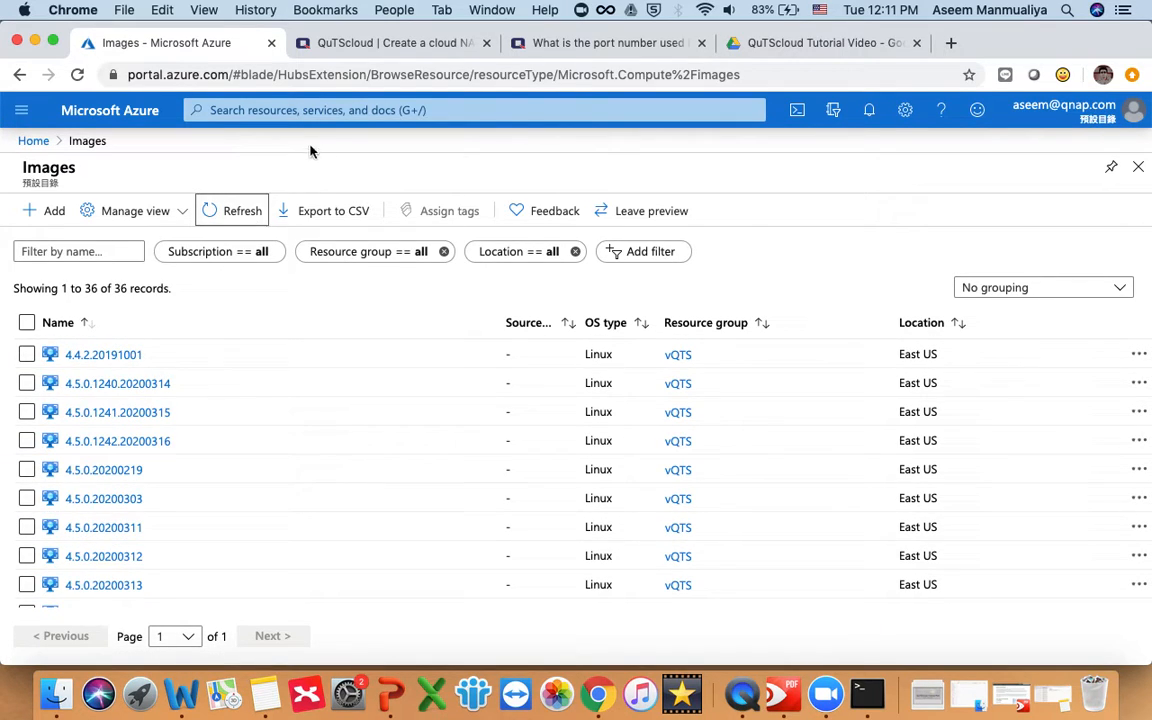
Step: Reopen the Images service from the portal home and open aseemdemoimg to review its details
{"action": "left_click", "coordinate": [33, 141]}
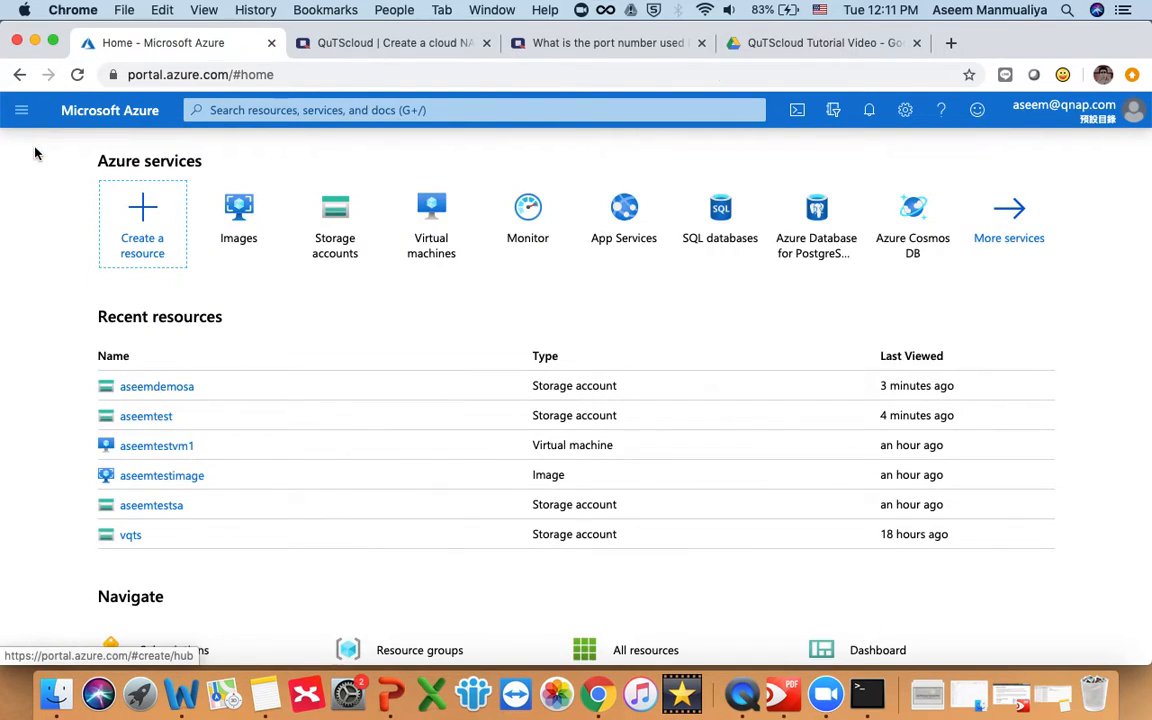
{"action": "left_click", "coordinate": [248, 226]}
{"action": "scroll", "coordinate": [253, 411], "scroll_direction": "down", "scroll_amount": 10}
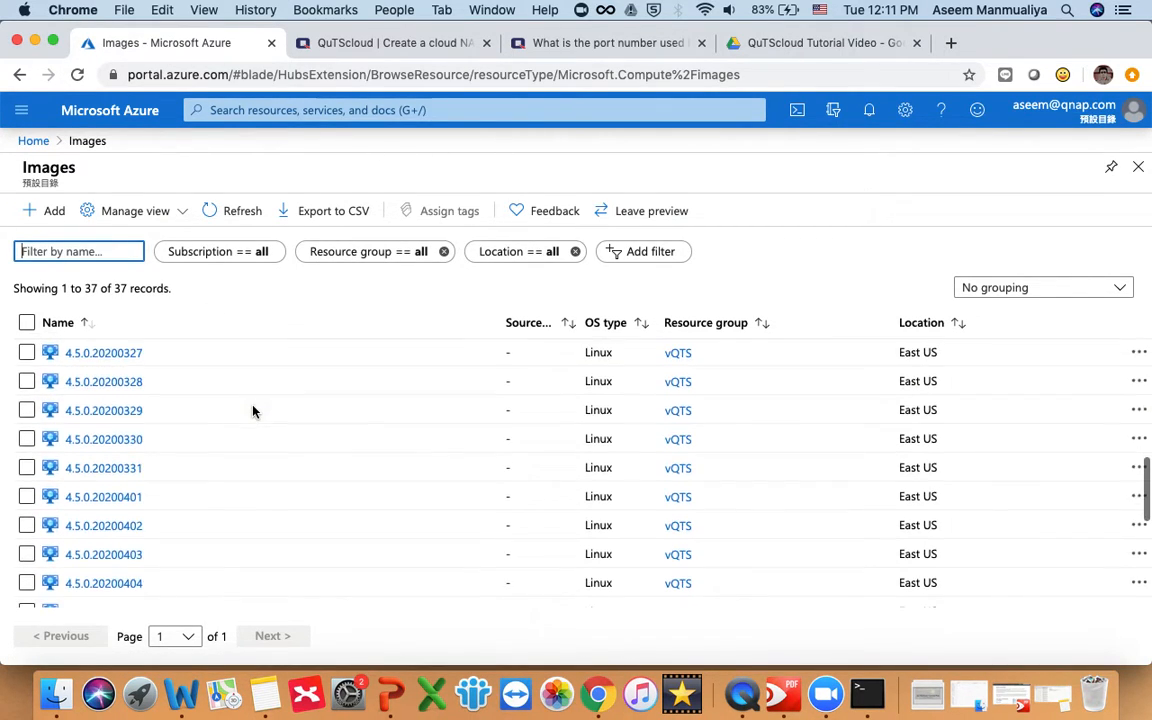
{"action": "scroll", "coordinate": [253, 411], "scroll_direction": "down", "scroll_amount": 5}
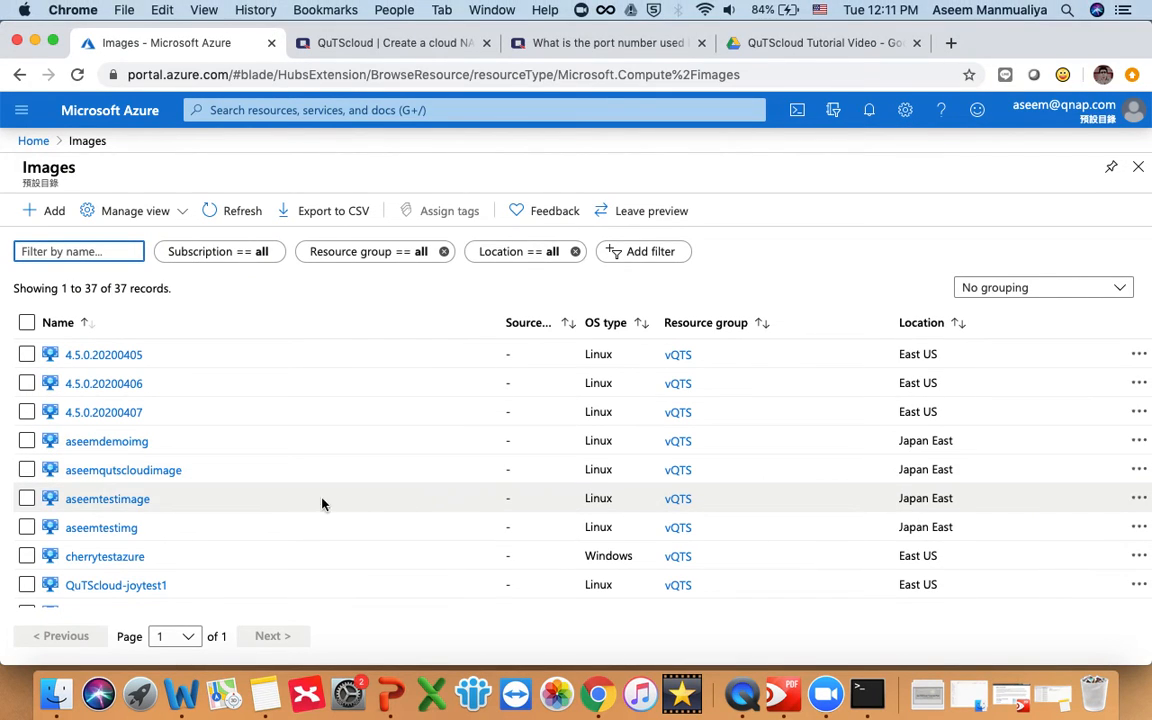
{"action": "scroll", "coordinate": [306, 500], "scroll_direction": "down", "scroll_amount": 3}
{"action": "scroll", "coordinate": [306, 499], "scroll_direction": "up", "scroll_amount": 4}
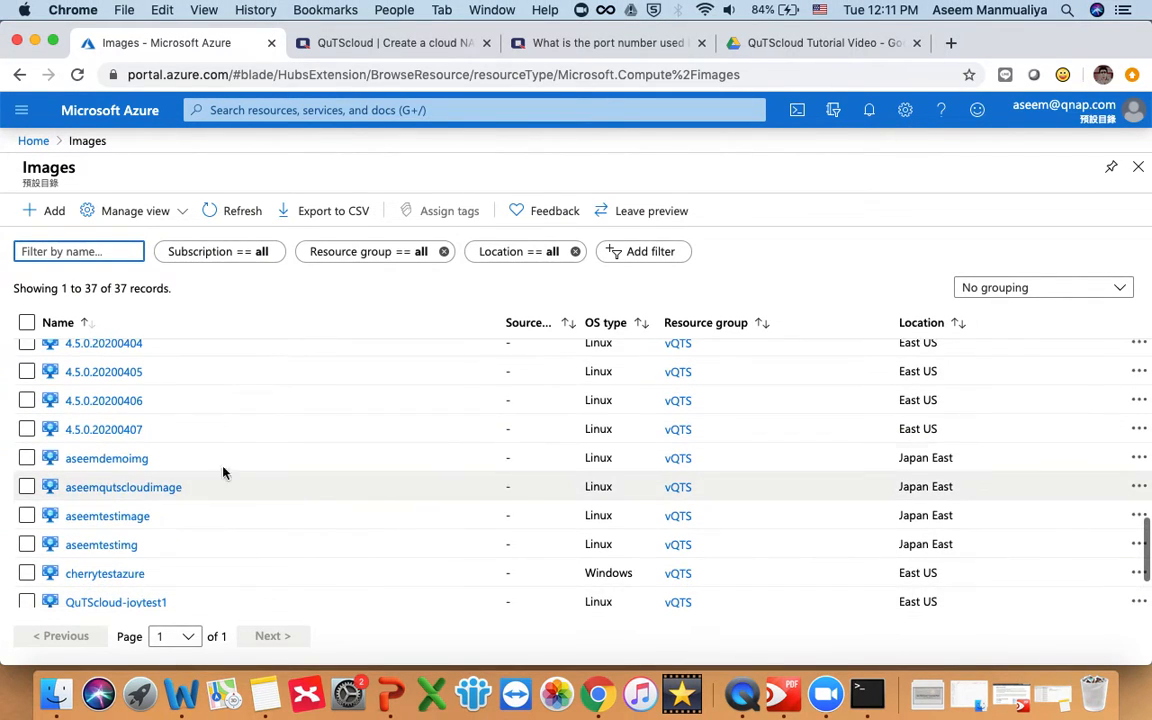
{"action": "left_click", "coordinate": [120, 462]}
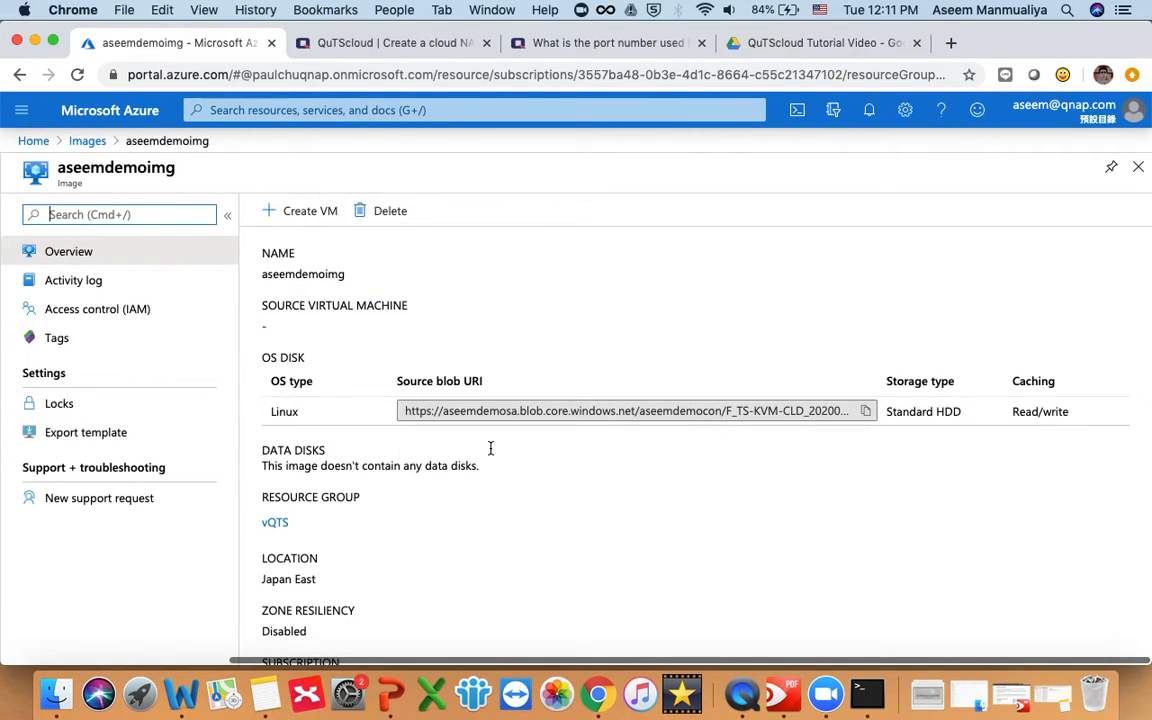
{"action": "scroll", "coordinate": [652, 568], "scroll_direction": "down", "scroll_amount": 3}
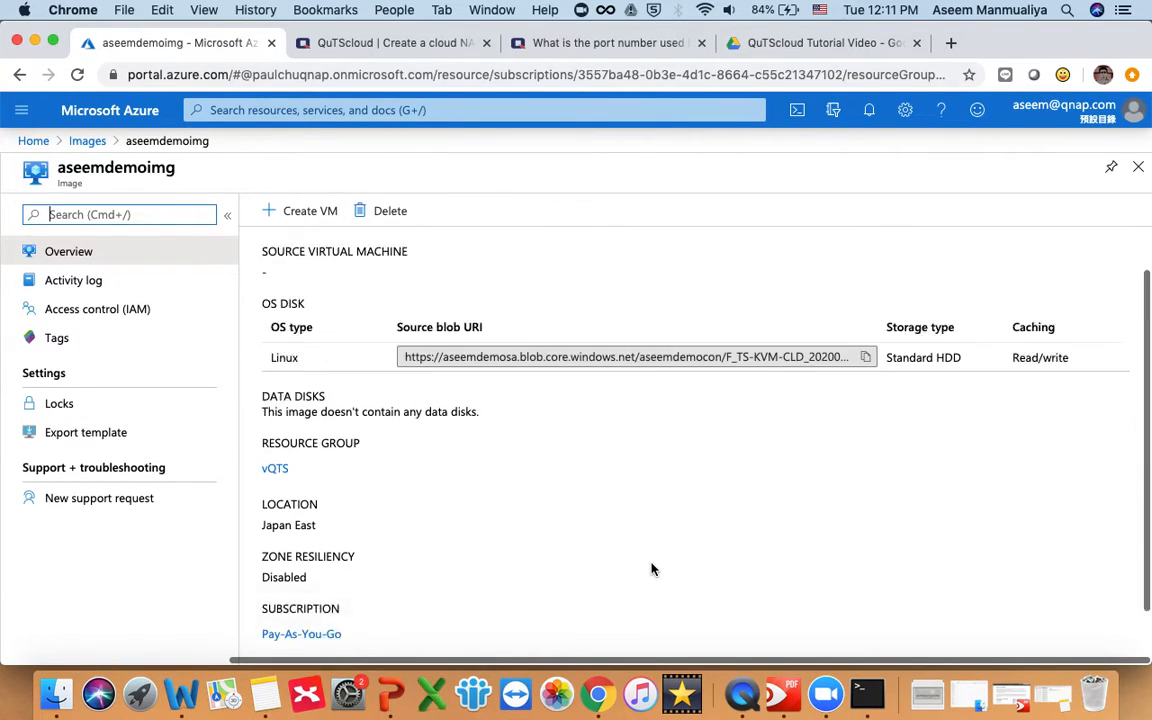
{"action": "scroll", "coordinate": [652, 568], "scroll_direction": "up", "scroll_amount": 3}
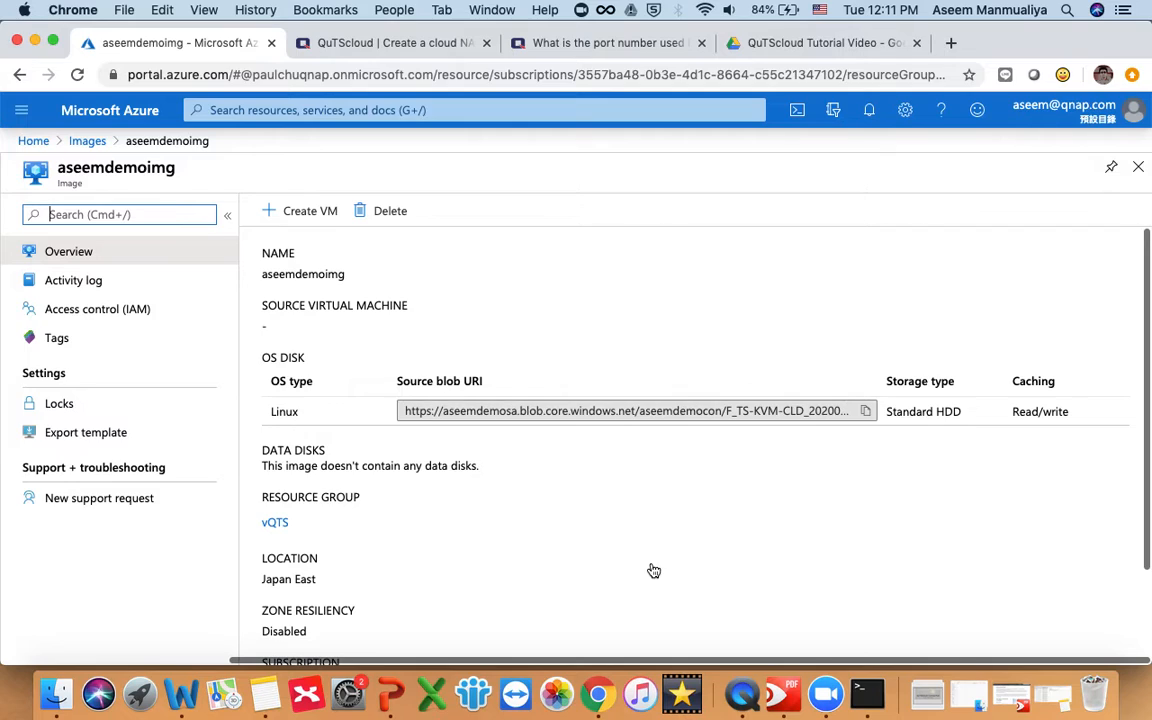
Step: Start creating a virtual machine from the aseemdemoimg image and name it aseemdemovm
{"action": "left_click", "coordinate": [303, 213]}
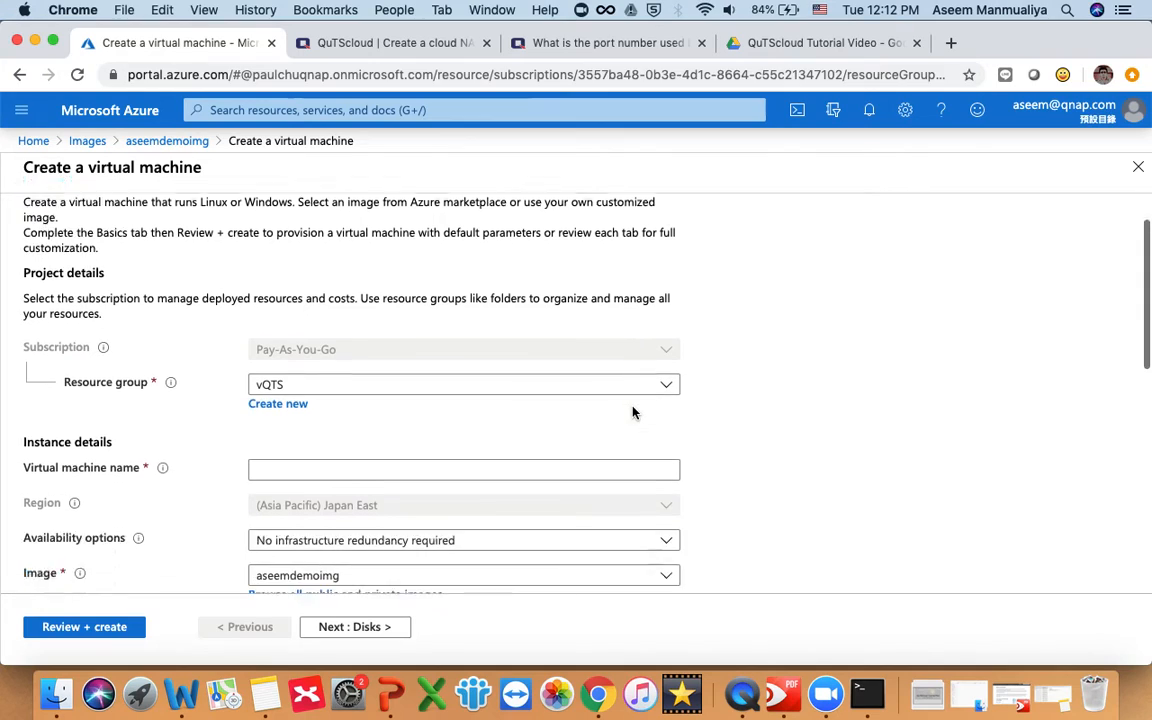
{"action": "scroll", "coordinate": [632, 412], "scroll_direction": "down", "scroll_amount": 1}
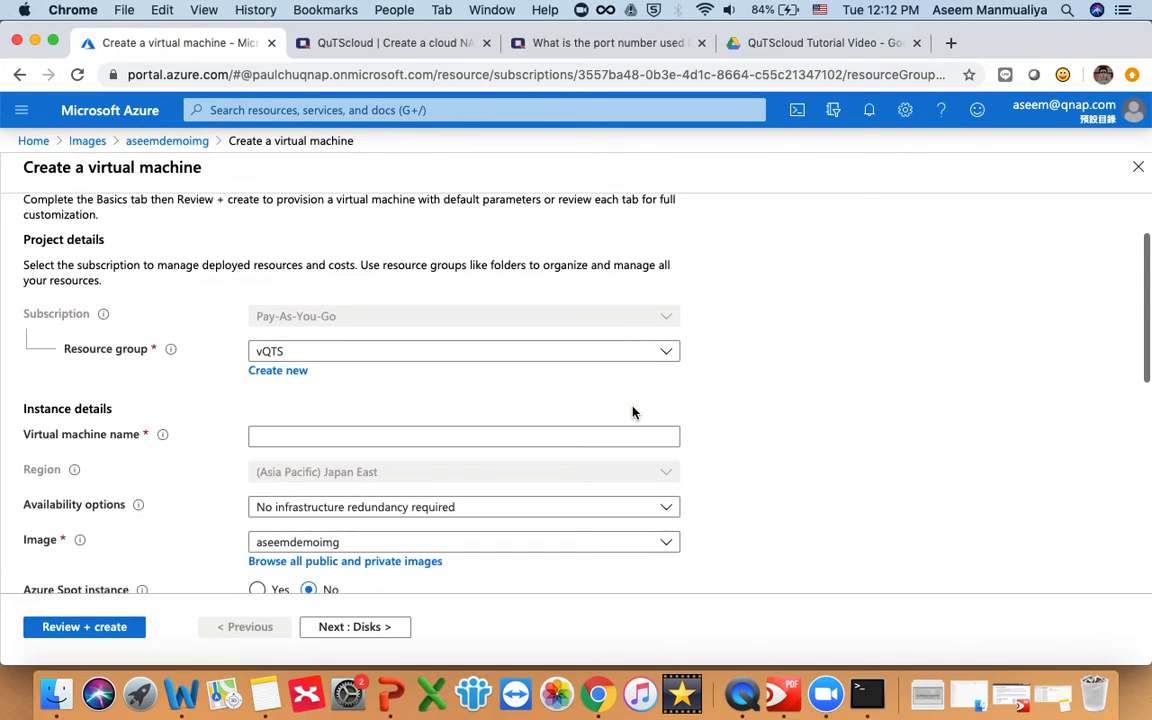
{"action": "left_click", "coordinate": [485, 435]}
{"action": "type", "text": "aseemdemovm"}
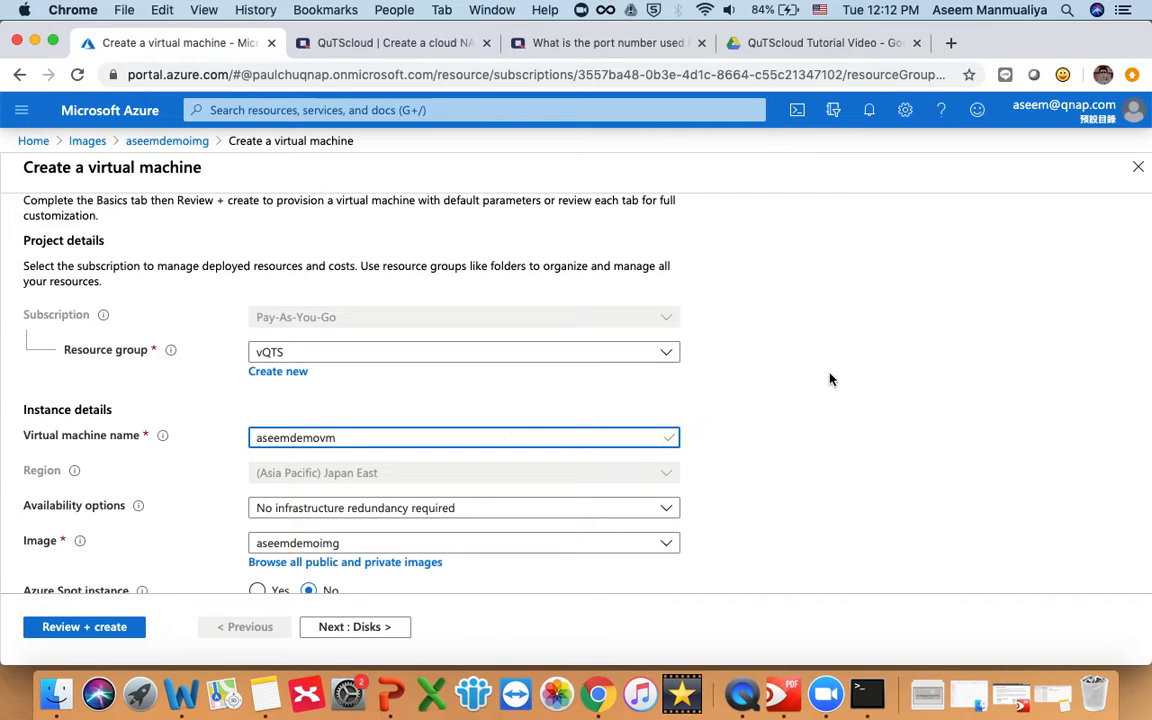
Step: Set the virtual machine's size to Standard B1ms with 1 vCPU and 2 GiB of memory
{"action": "scroll", "coordinate": [830, 380], "scroll_direction": "down", "scroll_amount": 5}
{"action": "scroll", "coordinate": [828, 380], "scroll_direction": "down", "scroll_amount": 1}
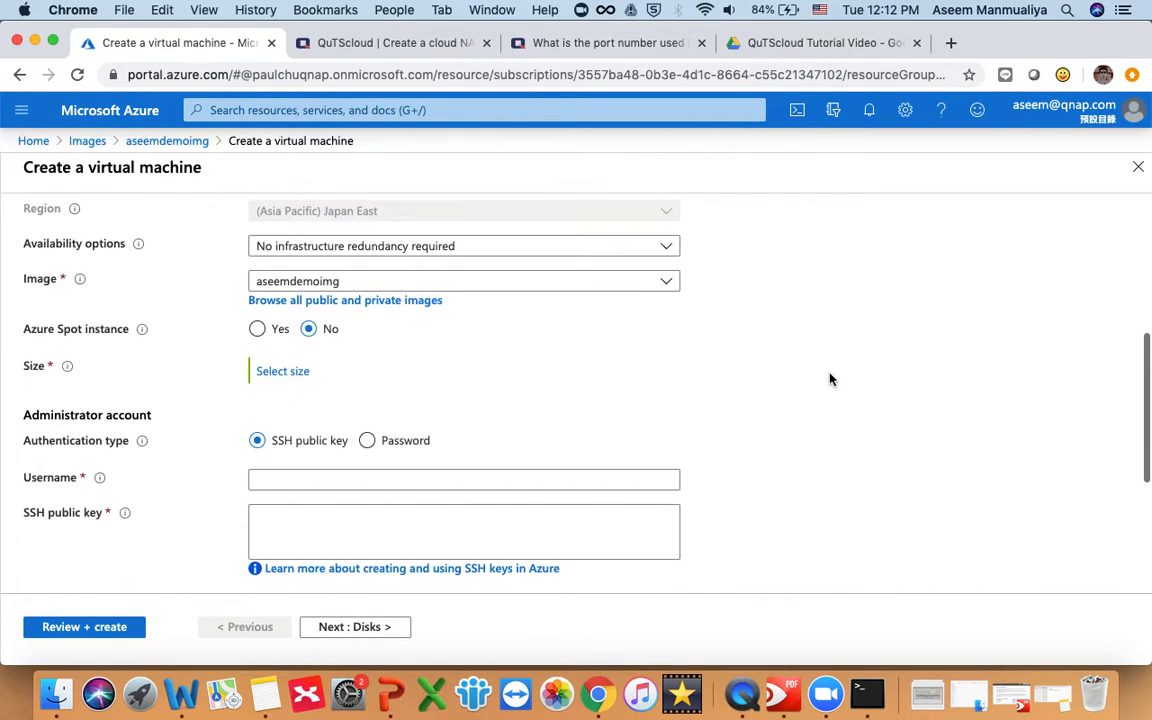
{"action": "left_click", "coordinate": [276, 373]}
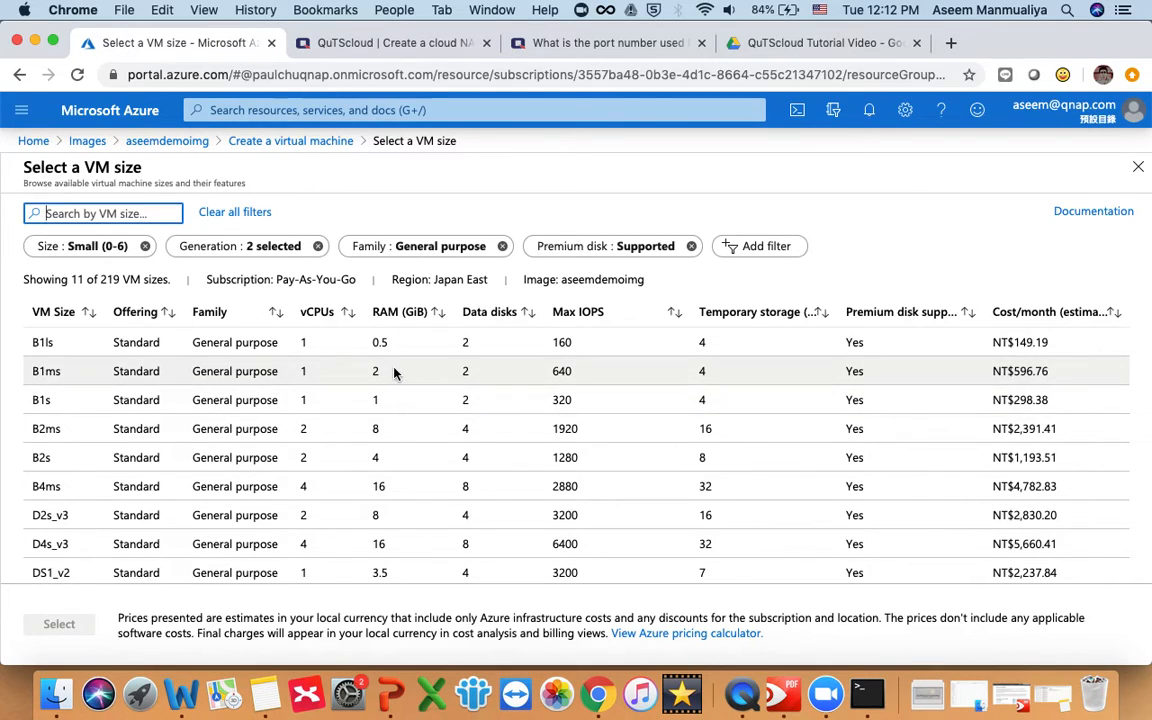
{"action": "left_click", "coordinate": [302, 373]}
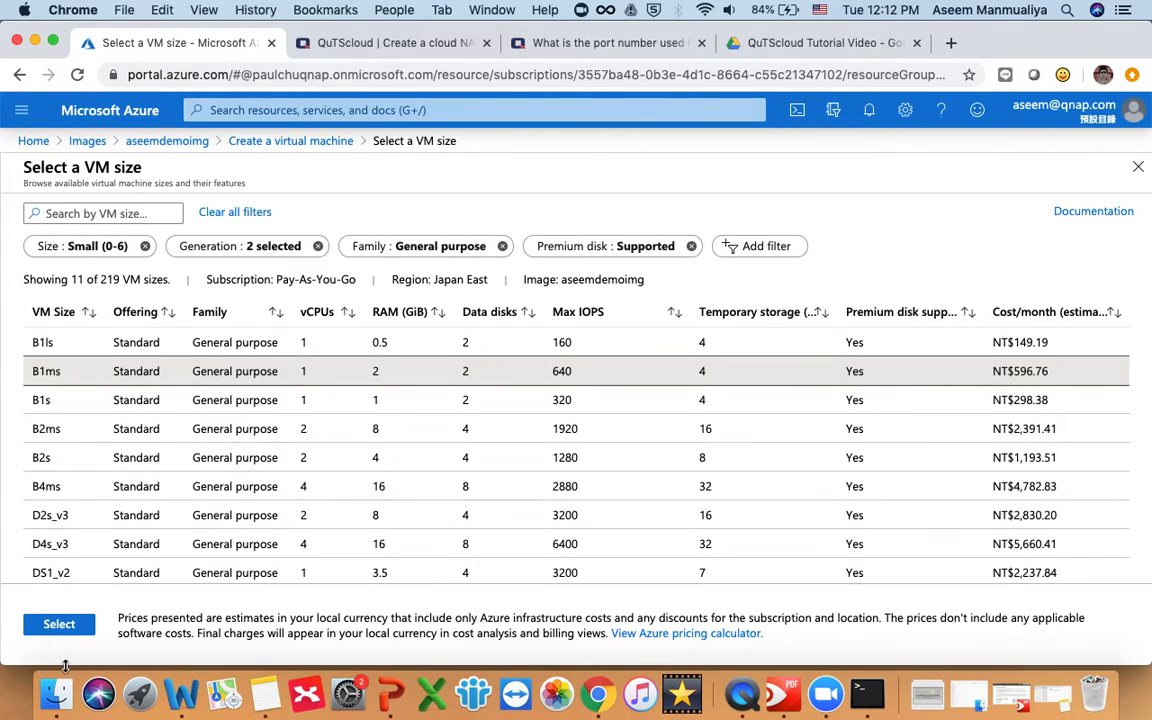
{"action": "left_click", "coordinate": [60, 626]}
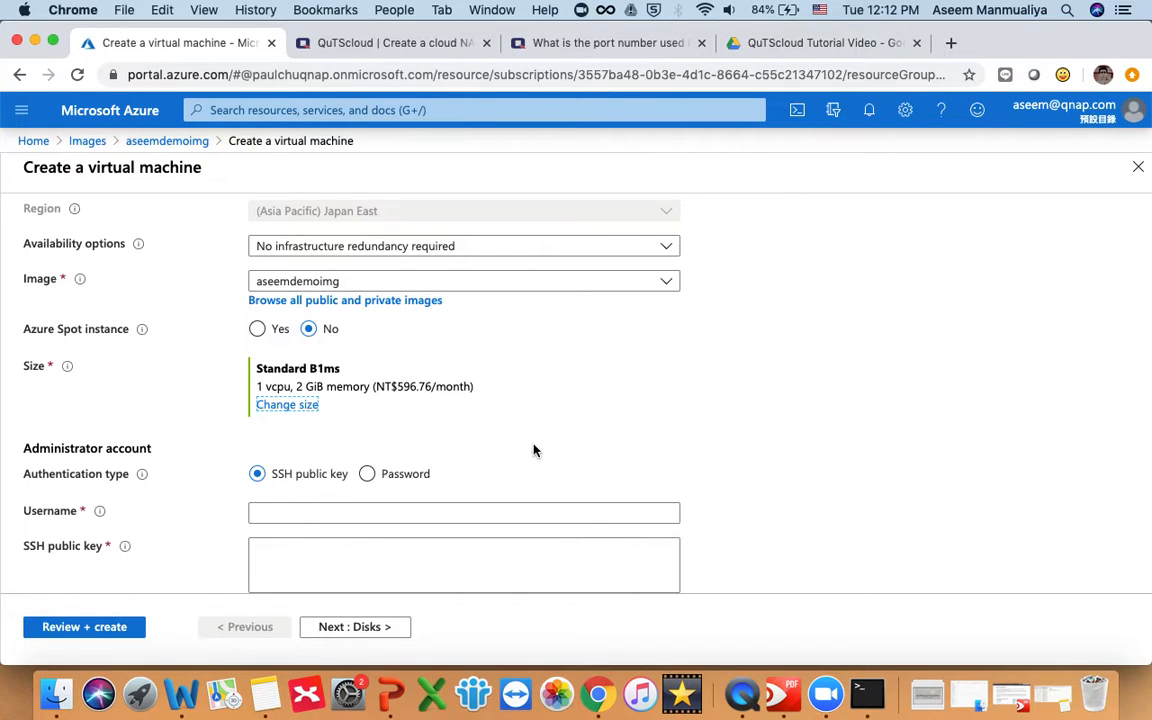
{"action": "scroll", "coordinate": [532, 450], "scroll_direction": "down", "scroll_amount": 2}
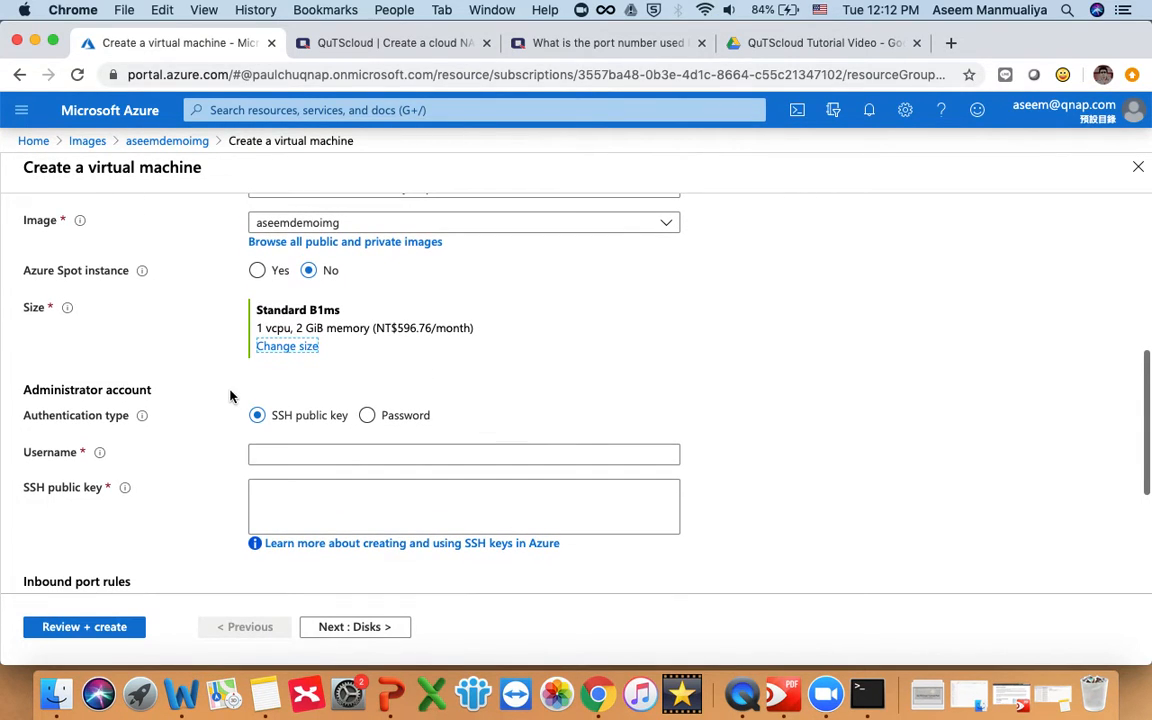
Step: Set the administrator account to password authentication and enter the username, the account password and its confirmation
{"action": "scroll", "coordinate": [190, 450], "scroll_direction": "down", "scroll_amount": 2}
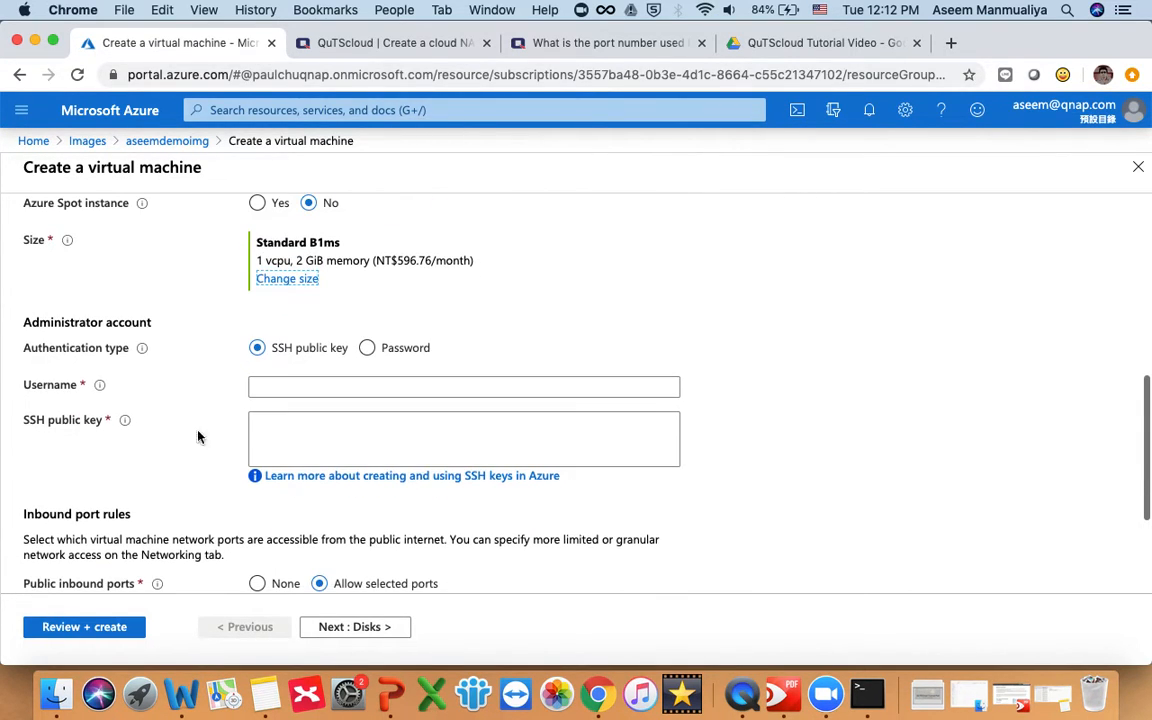
{"action": "left_click", "coordinate": [367, 347]}
{"action": "left_click", "coordinate": [329, 384]}
{"action": "type", "text": "aseem"}
{"action": "key", "text": "Tab"}
{"action": "type", "text": "••••••••"}
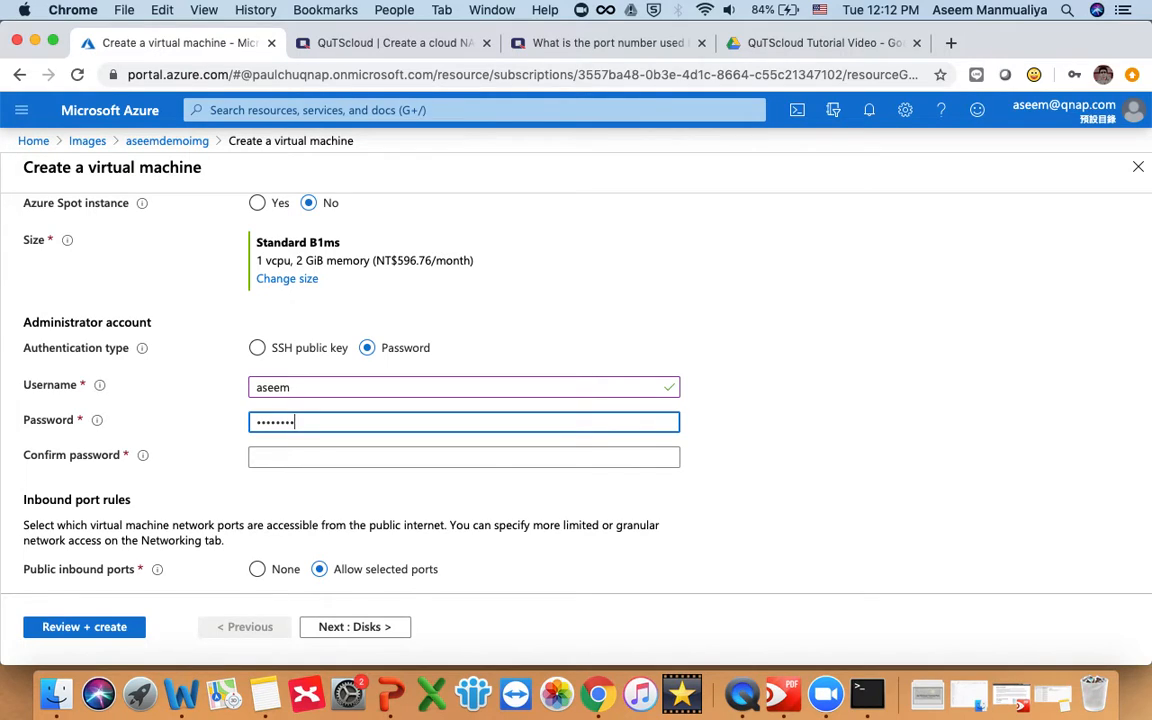
{"action": "type", "text": "••••"}
{"action": "key", "text": "Tab"}
{"action": "type", "text": "•••"}
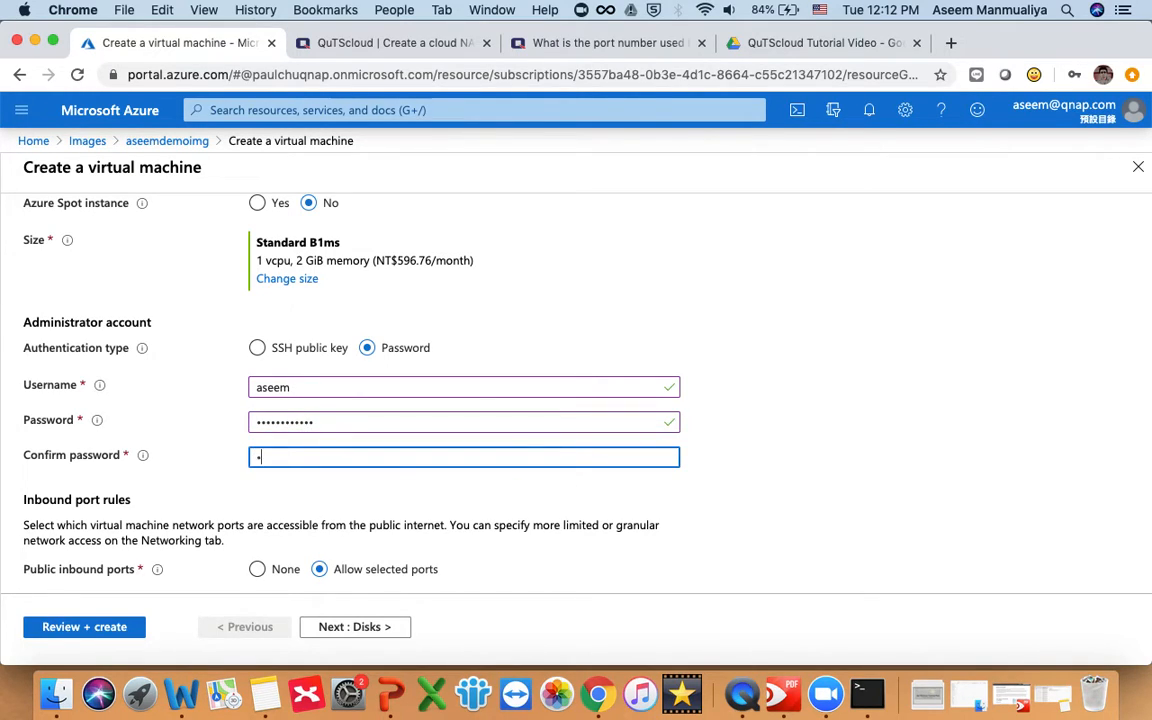
{"action": "type", "text": "•••••"}
Step: Review the virtual machine's basic settings, continue to the disk settings and decline saving the password in the browser
{"action": "scroll", "coordinate": [408, 511], "scroll_direction": "down", "scroll_amount": 1}
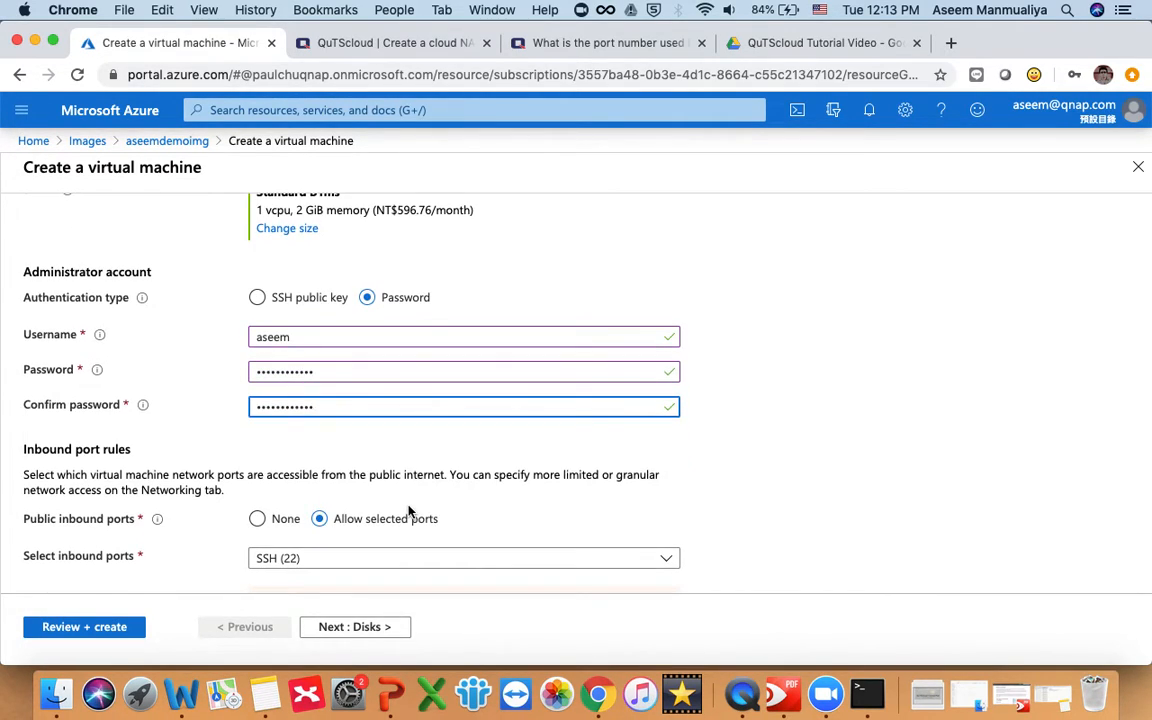
{"action": "scroll", "coordinate": [408, 511], "scroll_direction": "down", "scroll_amount": 2}
{"action": "scroll", "coordinate": [408, 511], "scroll_direction": "up", "scroll_amount": 3}
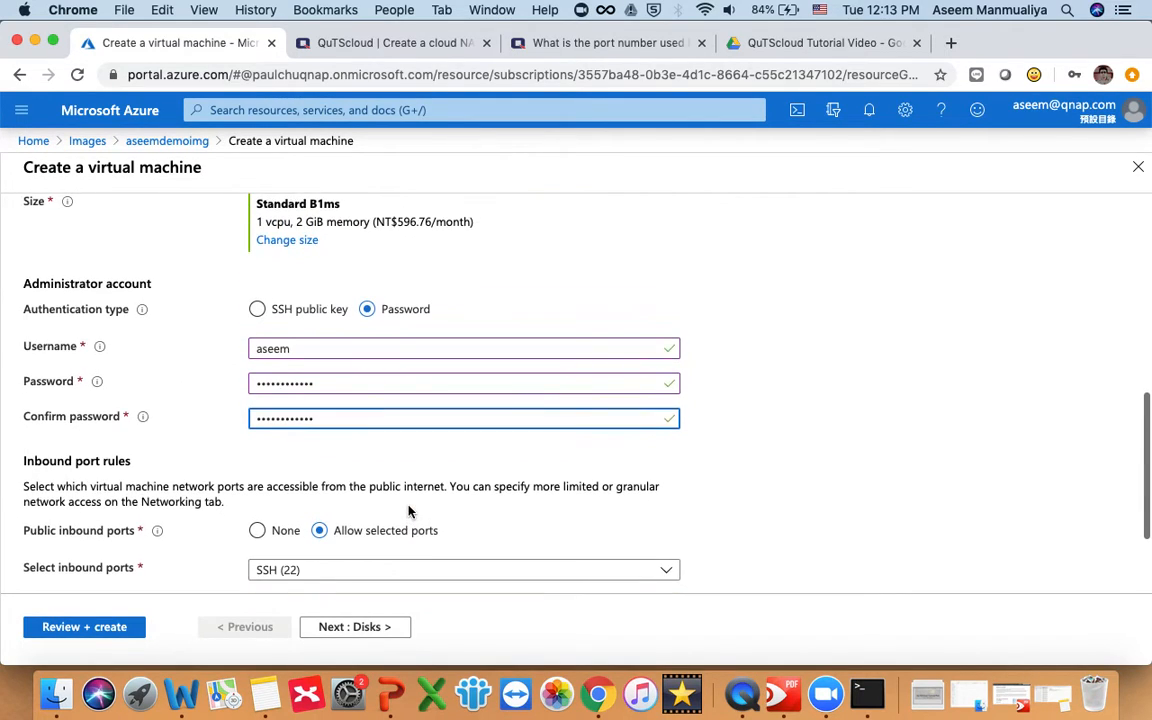
{"action": "scroll", "coordinate": [408, 511], "scroll_direction": "up", "scroll_amount": 3}
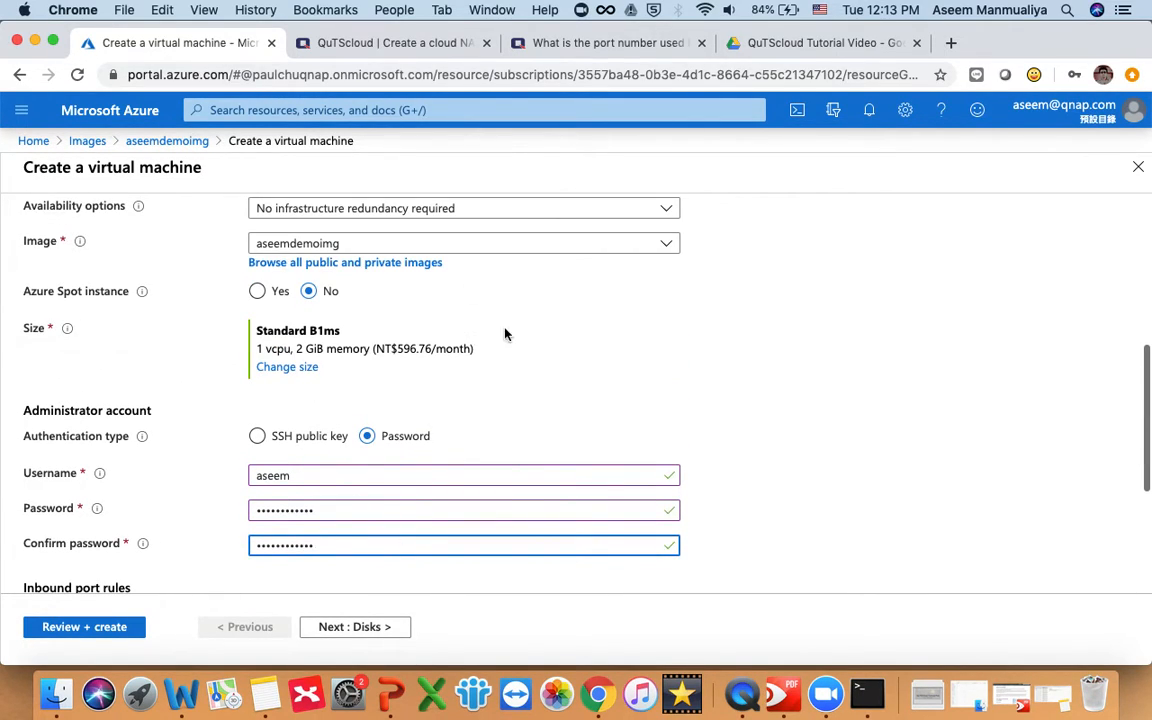
{"action": "scroll", "coordinate": [509, 380], "scroll_direction": "up", "scroll_amount": 10}
{"action": "scroll", "coordinate": [509, 380], "scroll_direction": "down", "scroll_amount": 10}
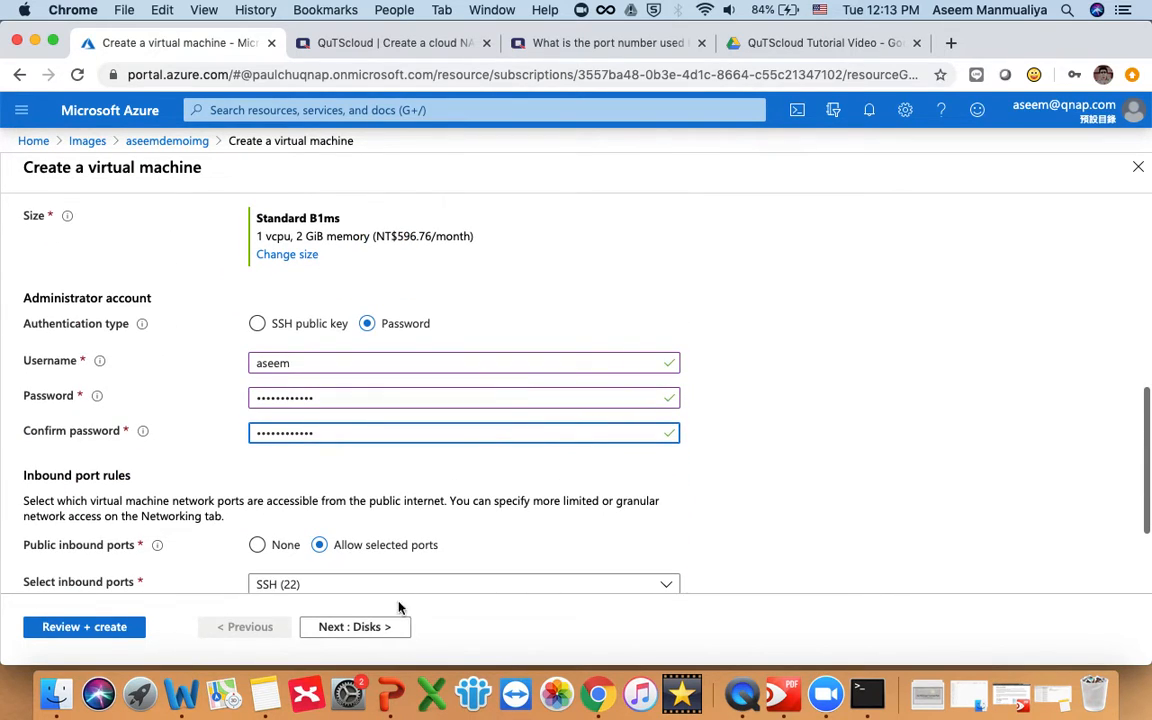
{"action": "left_click", "coordinate": [386, 626]}
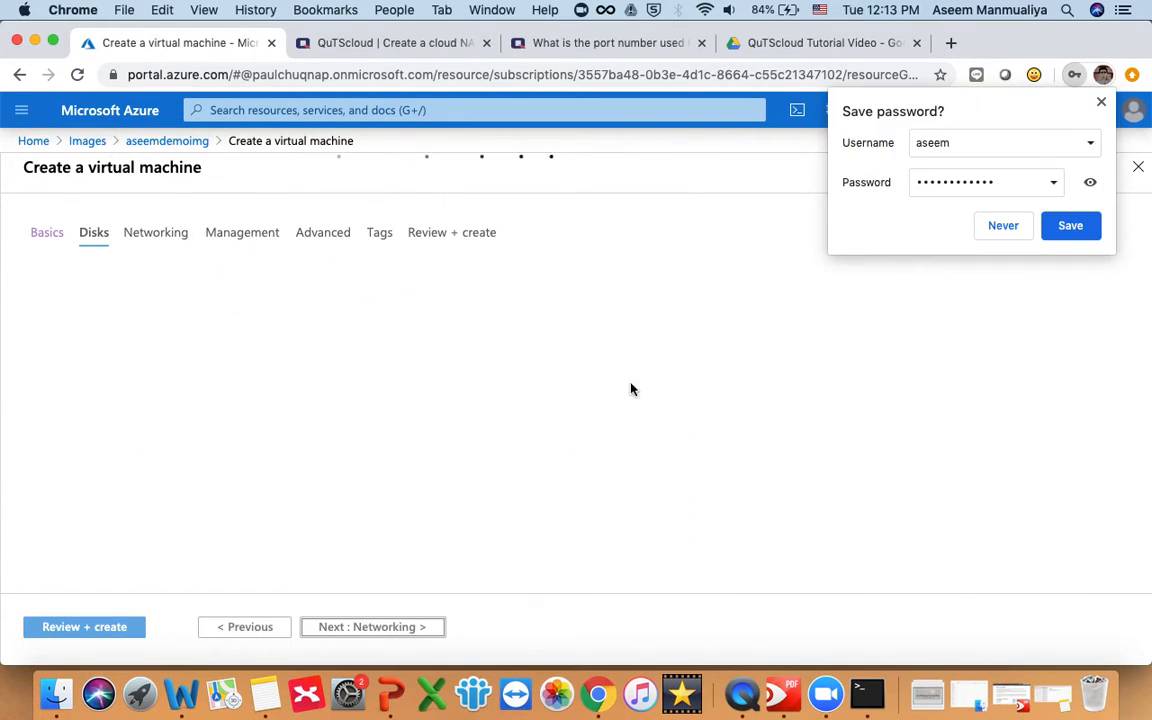
{"action": "left_click", "coordinate": [1002, 225]}
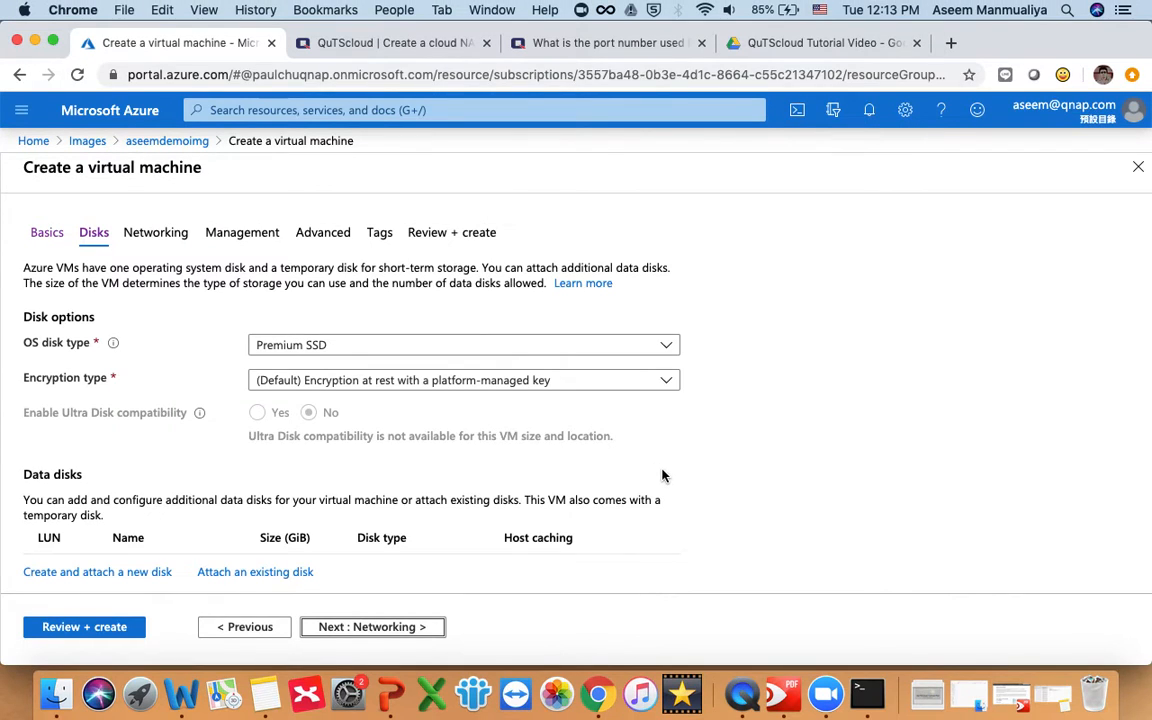
Step: Create and attach a new empty 256 GiB Premium SSD data disk to the virtual machine
{"action": "scroll", "coordinate": [662, 475], "scroll_direction": "down", "scroll_amount": 2}
{"action": "scroll", "coordinate": [662, 475], "scroll_direction": "up", "scroll_amount": 2}
{"action": "scroll", "coordinate": [663, 470], "scroll_direction": "down", "scroll_amount": 1}
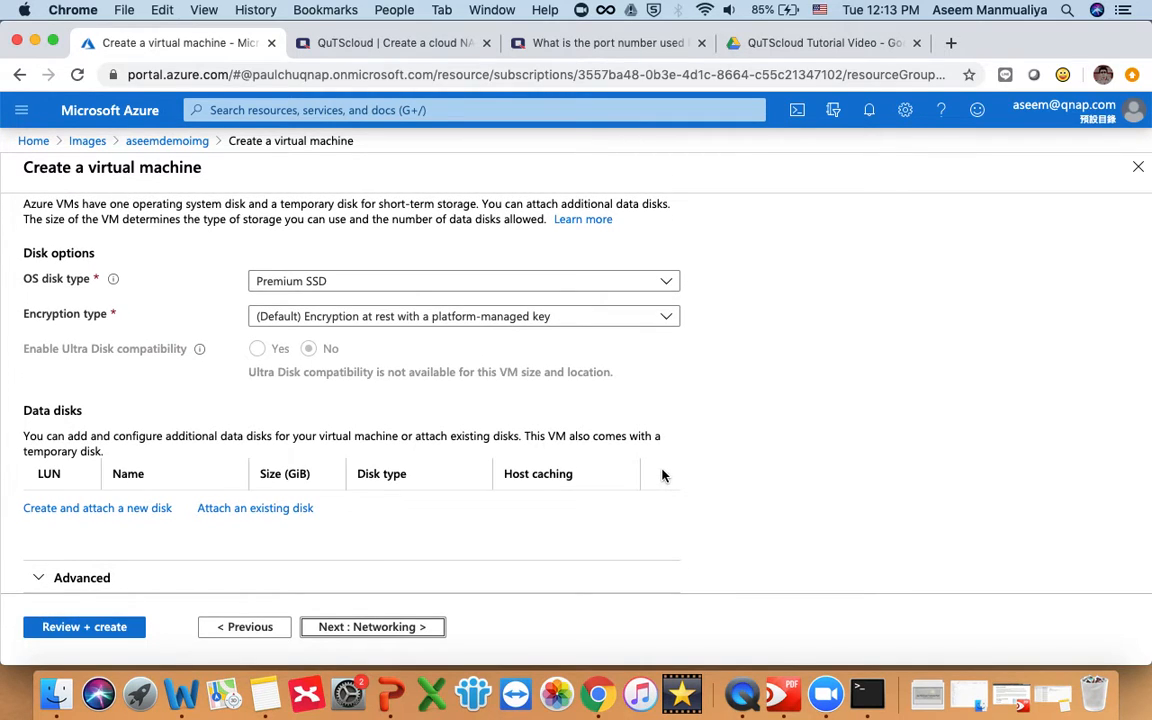
{"action": "scroll", "coordinate": [491, 429], "scroll_direction": "down", "scroll_amount": 1}
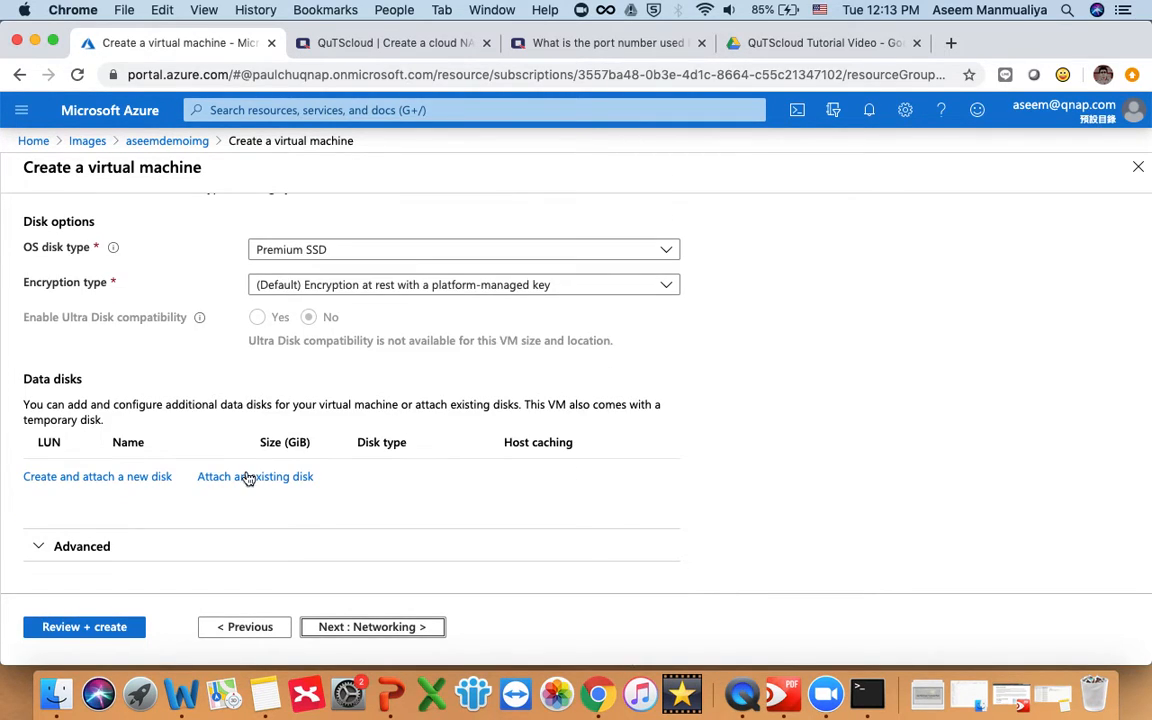
{"action": "left_click", "coordinate": [140, 487]}
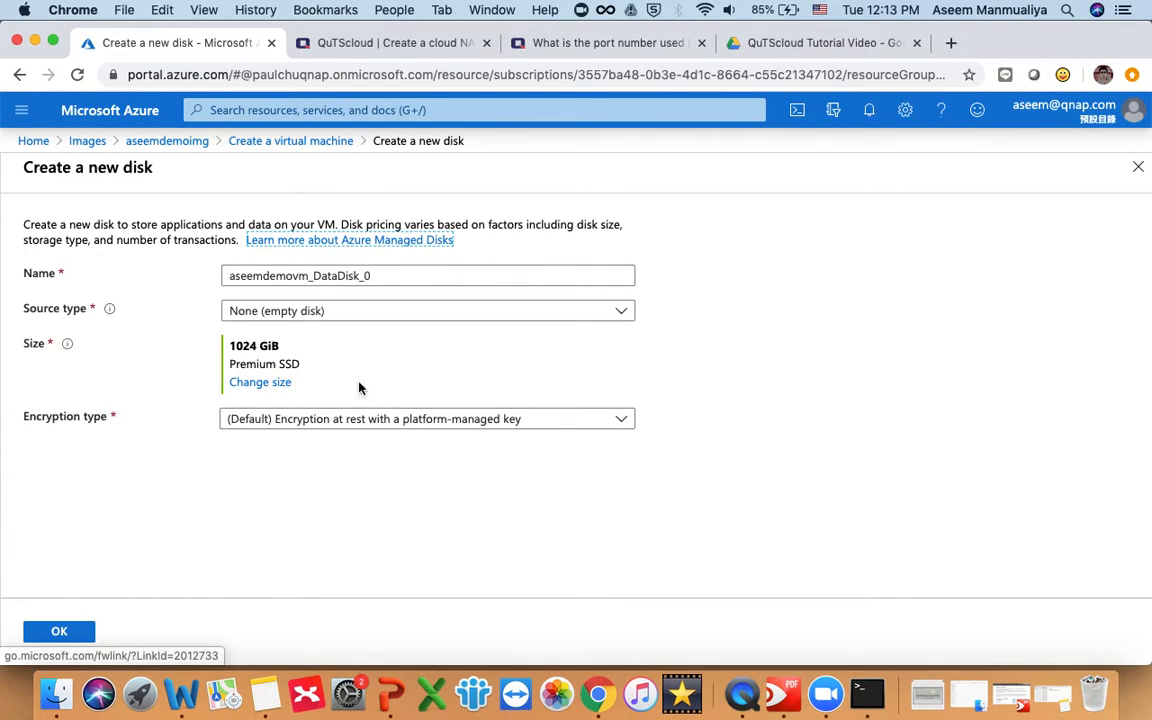
{"action": "left_click", "coordinate": [263, 383]}
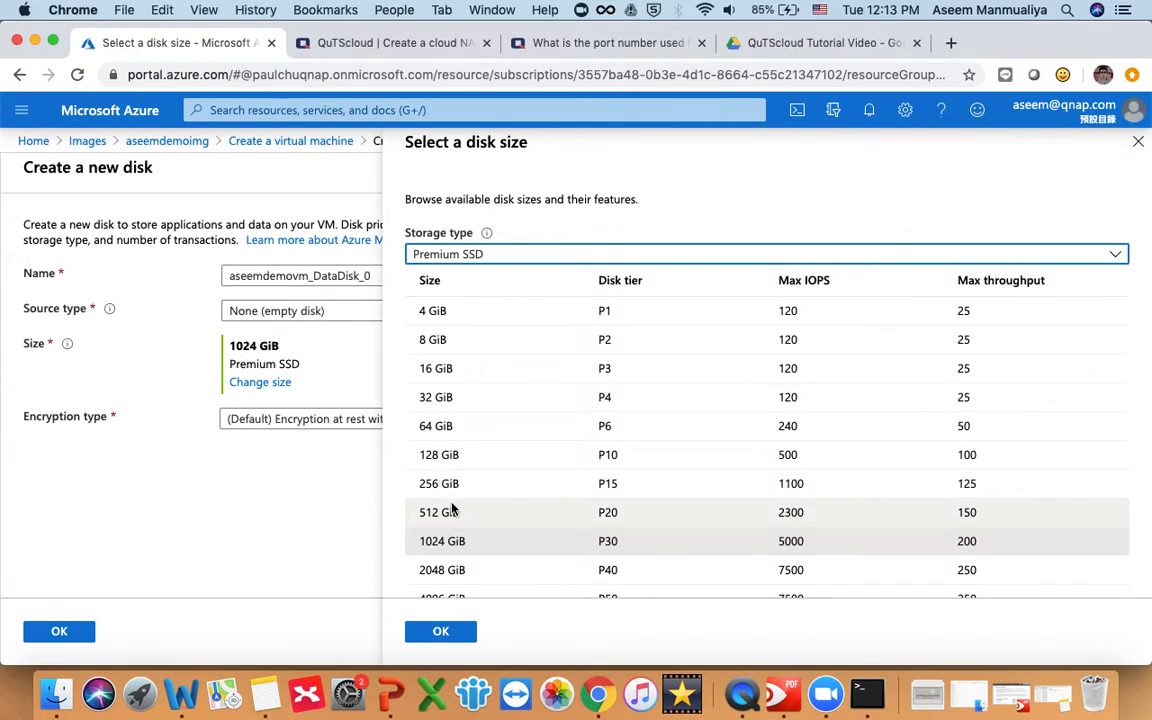
{"action": "left_click", "coordinate": [448, 484]}
{"action": "left_click", "coordinate": [449, 642]}
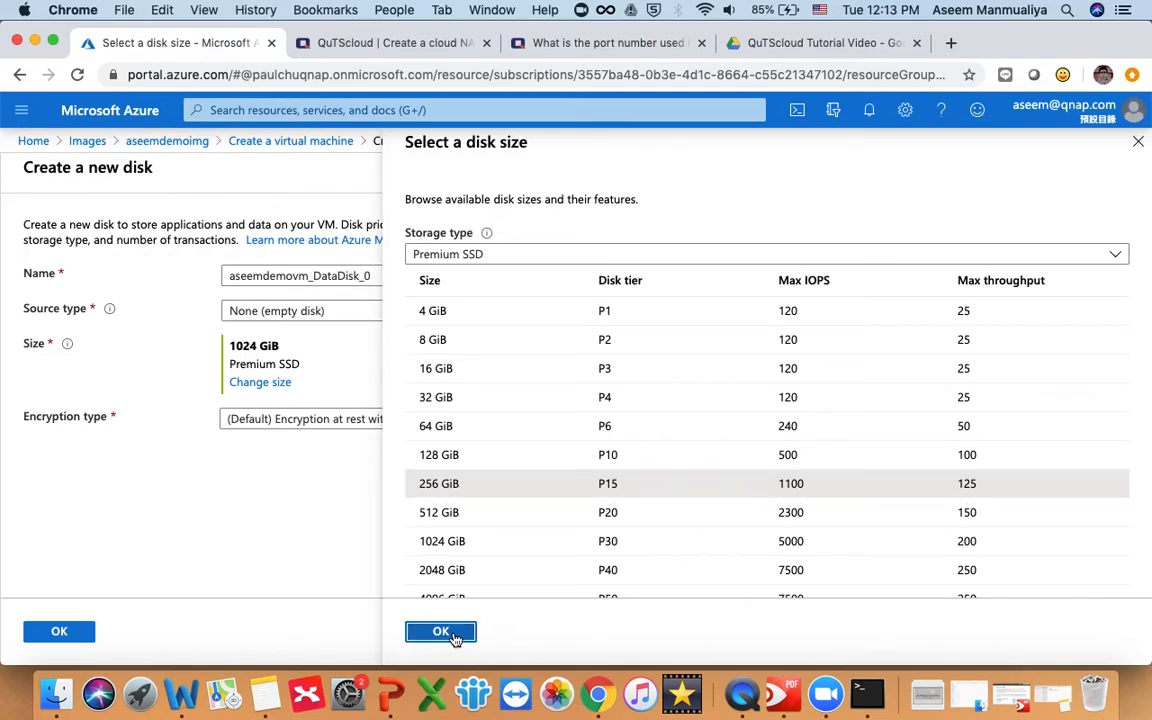
{"action": "left_click", "coordinate": [57, 634]}
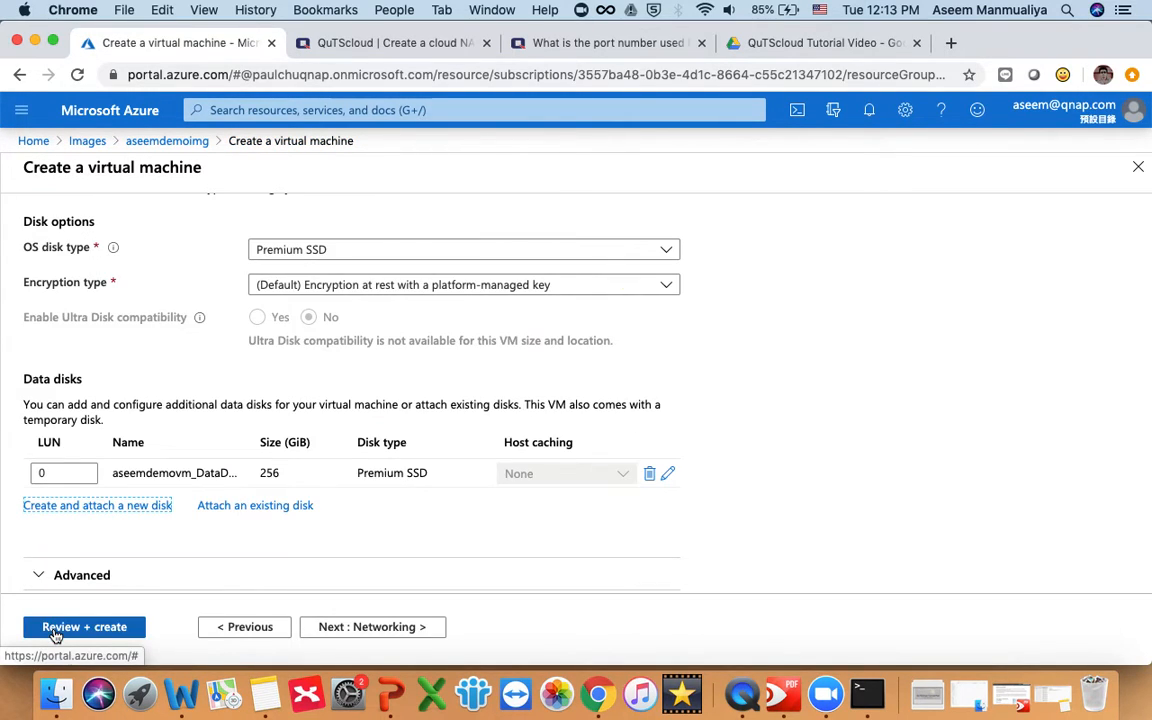
Step: Review the disk and networking settings, keep the network defaults and continue to the management settings
{"action": "scroll", "coordinate": [797, 411], "scroll_direction": "down", "scroll_amount": 1}
{"action": "scroll", "coordinate": [797, 411], "scroll_direction": "down", "scroll_amount": 1}
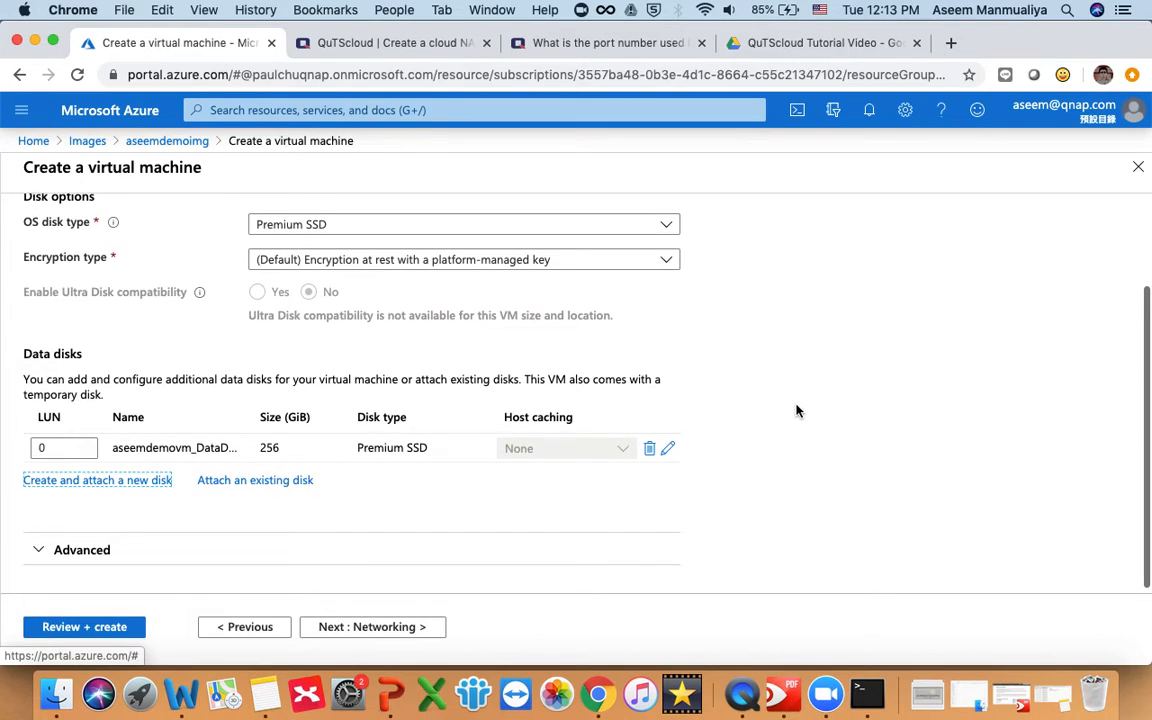
{"action": "scroll", "coordinate": [514, 355], "scroll_direction": "up", "scroll_amount": 2}
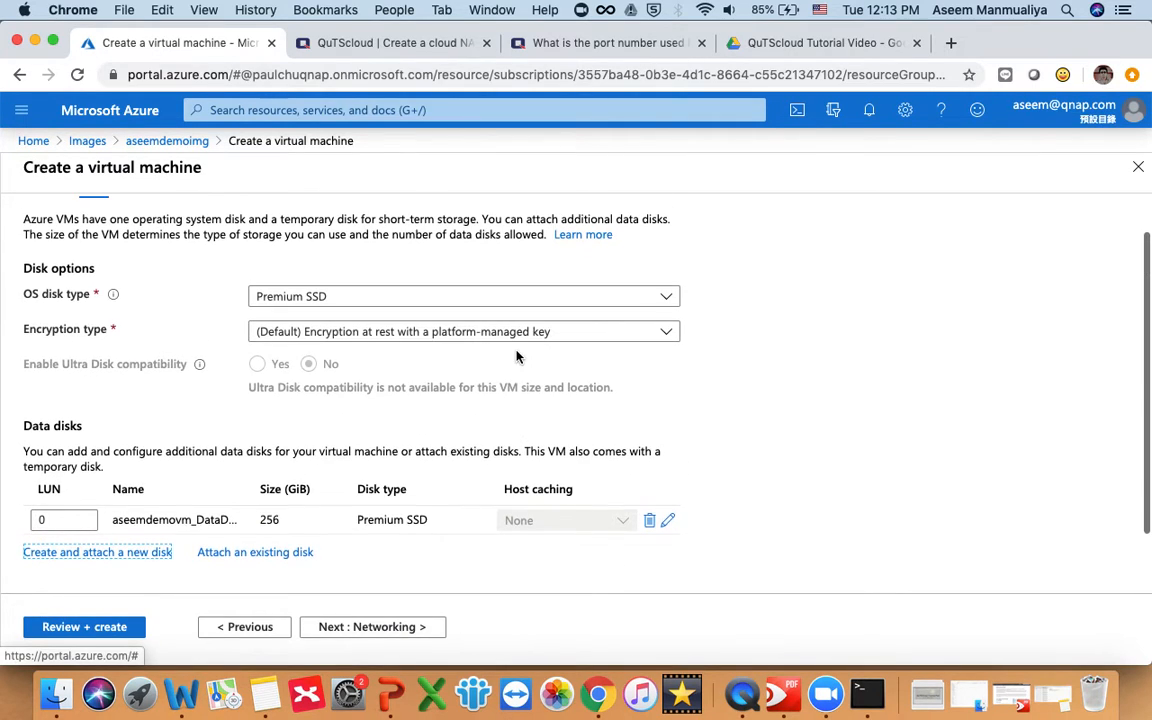
{"action": "left_click", "coordinate": [381, 632]}
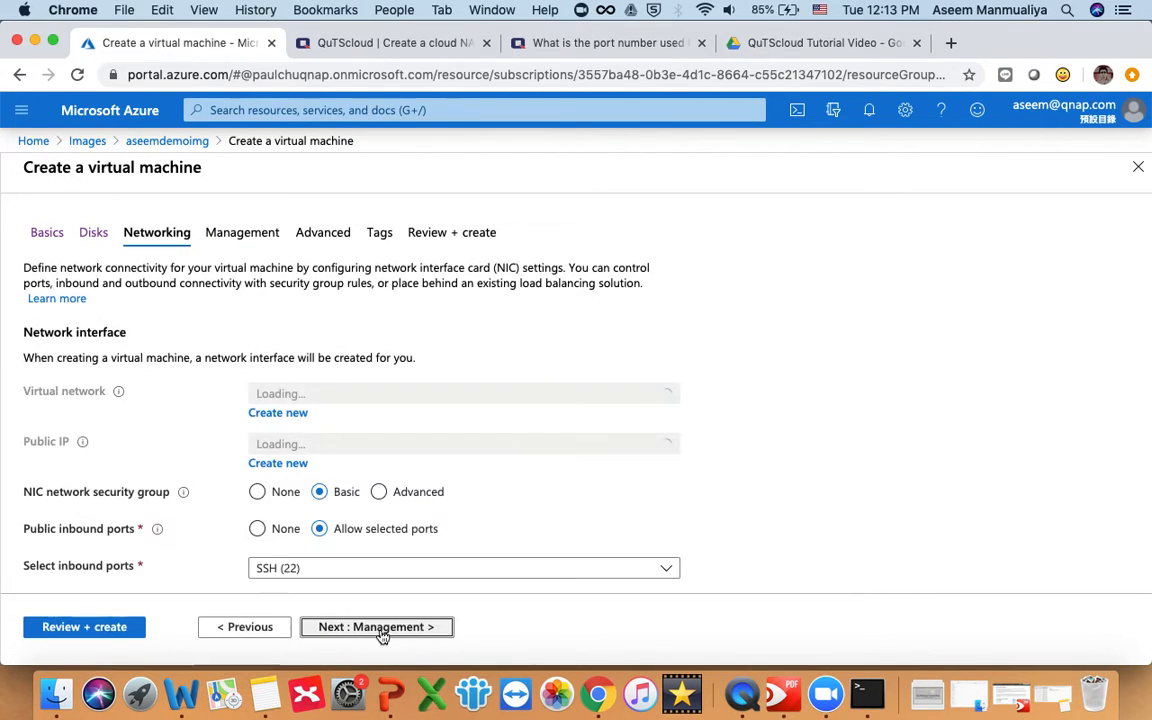
{"action": "scroll", "coordinate": [517, 538], "scroll_direction": "down", "scroll_amount": 1}
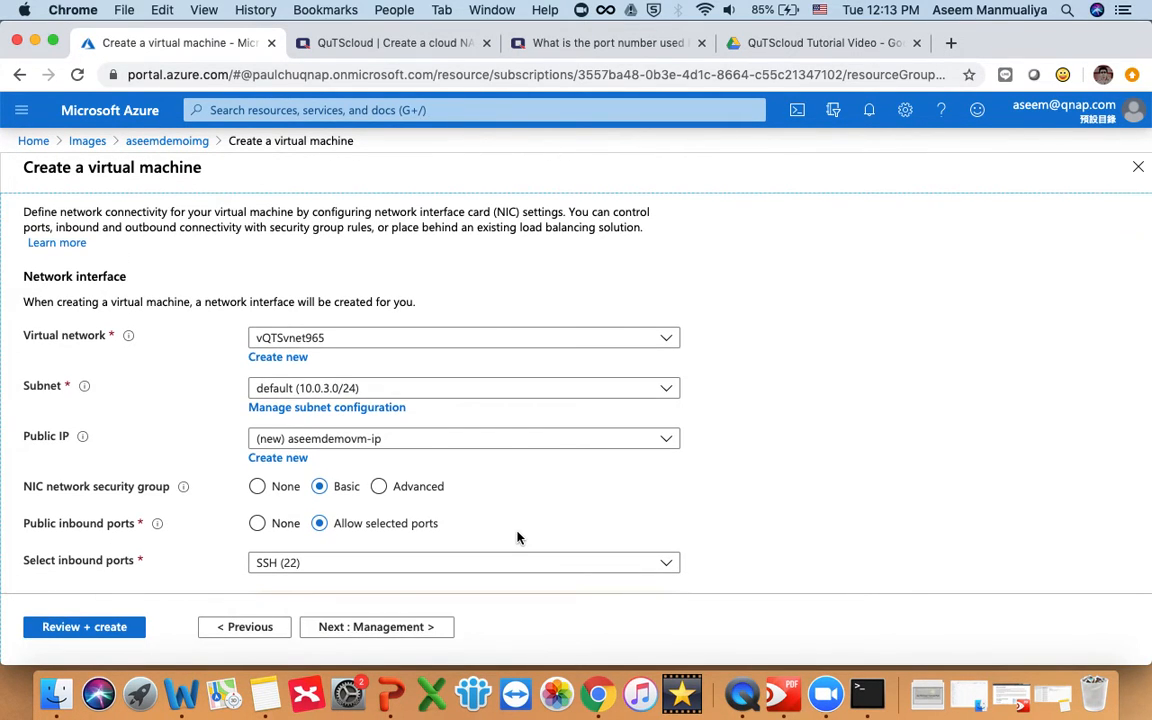
{"action": "scroll", "coordinate": [521, 483], "scroll_direction": "down", "scroll_amount": 3}
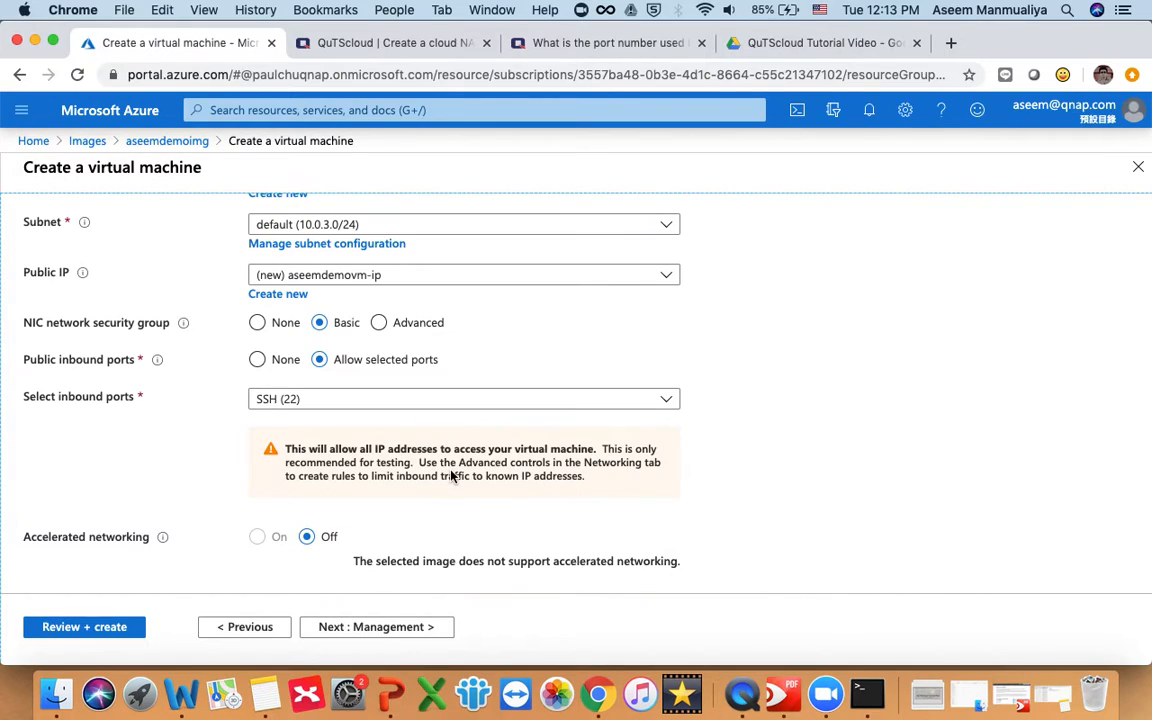
{"action": "scroll", "coordinate": [451, 476], "scroll_direction": "down", "scroll_amount": 3}
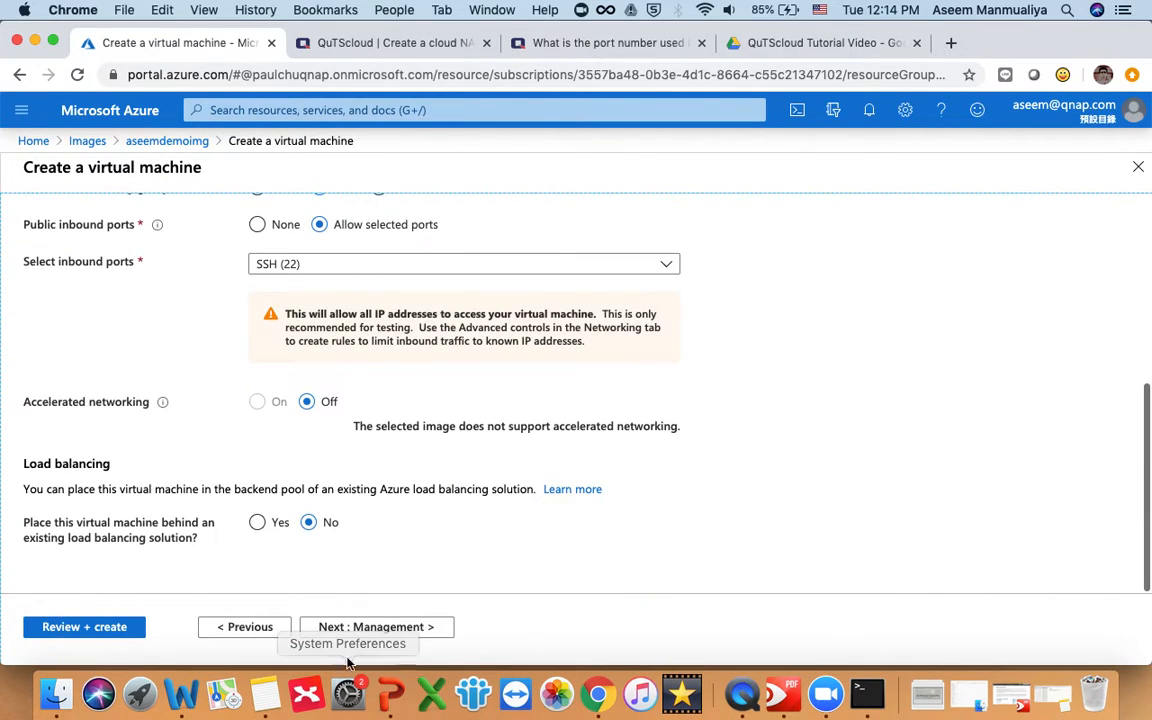
{"action": "left_click", "coordinate": [386, 627]}
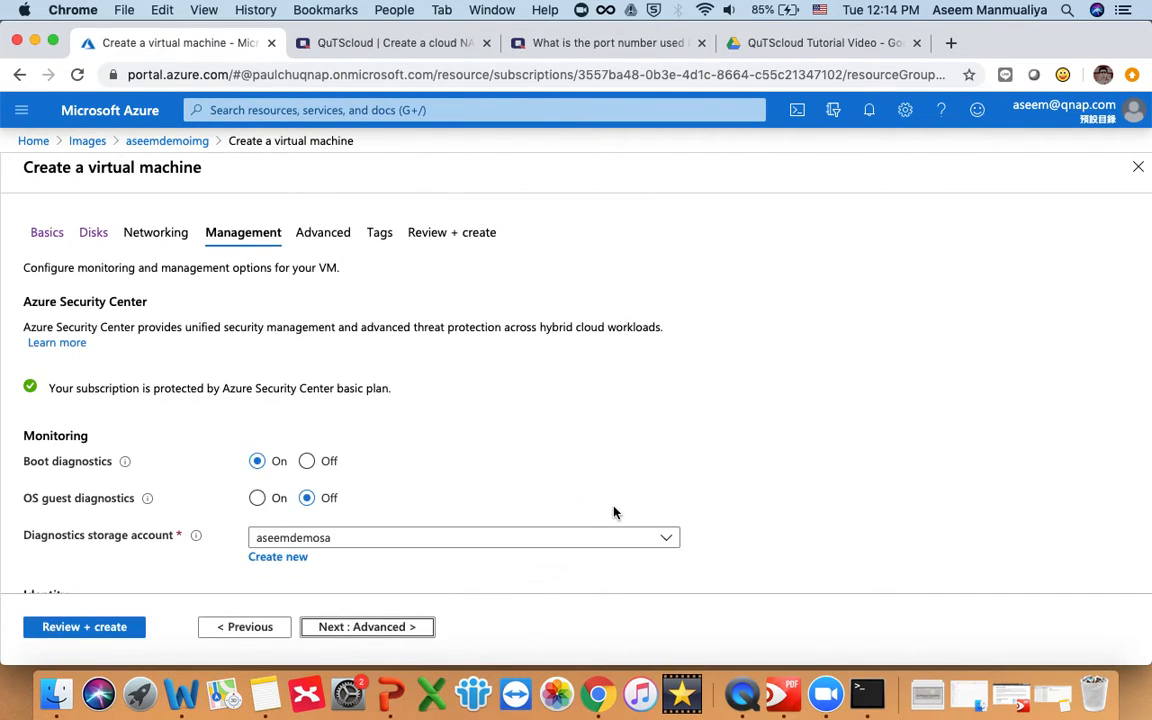
Step: Keep the default management, advanced and tag settings, then validate the configuration and create the virtual machine
{"action": "scroll", "coordinate": [612, 509], "scroll_direction": "down", "scroll_amount": 5}
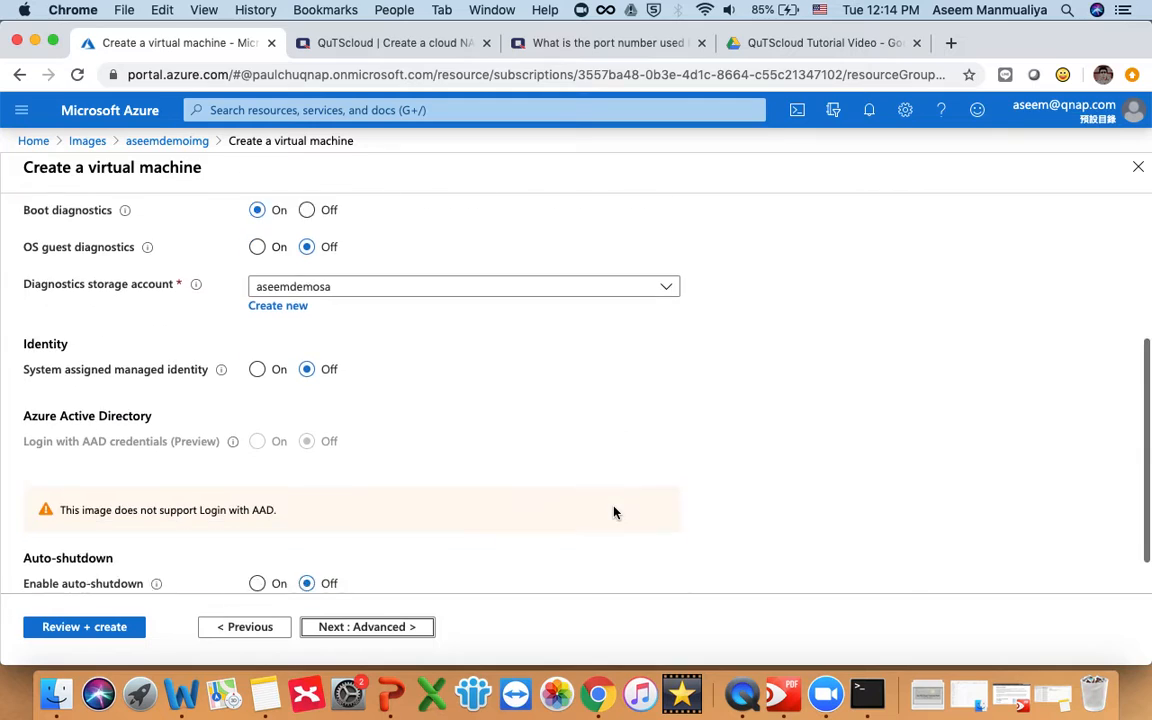
{"action": "left_click", "coordinate": [408, 627]}
{"action": "scroll", "coordinate": [560, 480], "scroll_direction": "down", "scroll_amount": 3}
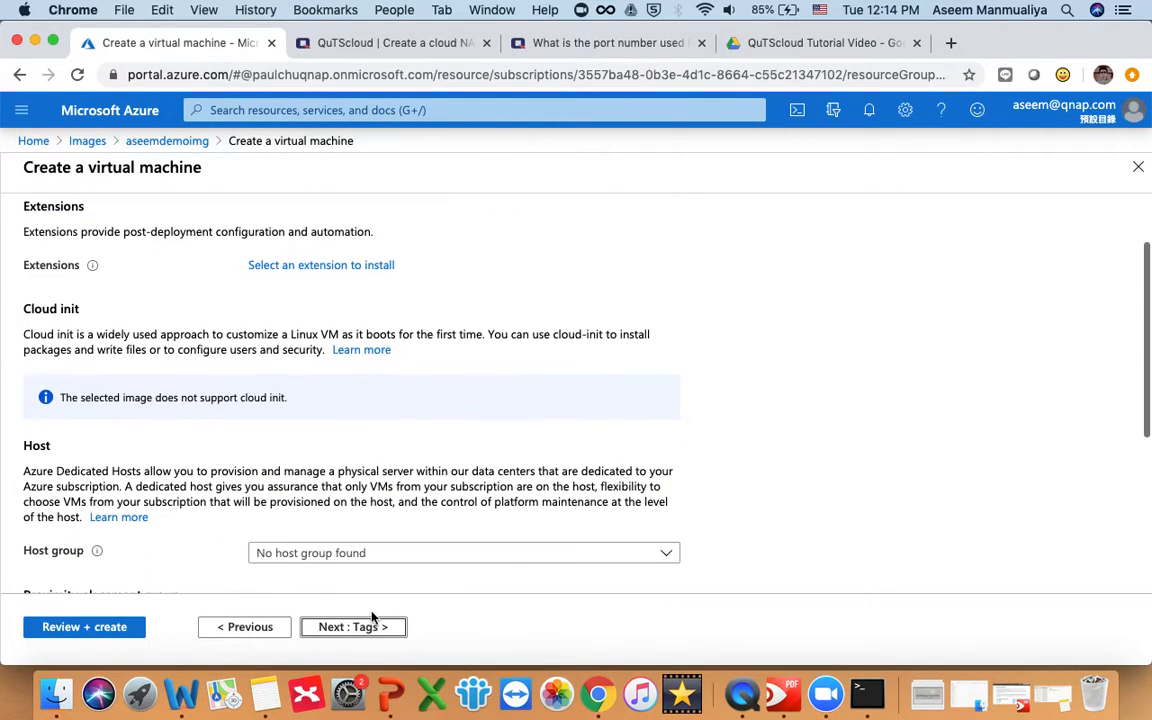
{"action": "left_click", "coordinate": [338, 630]}
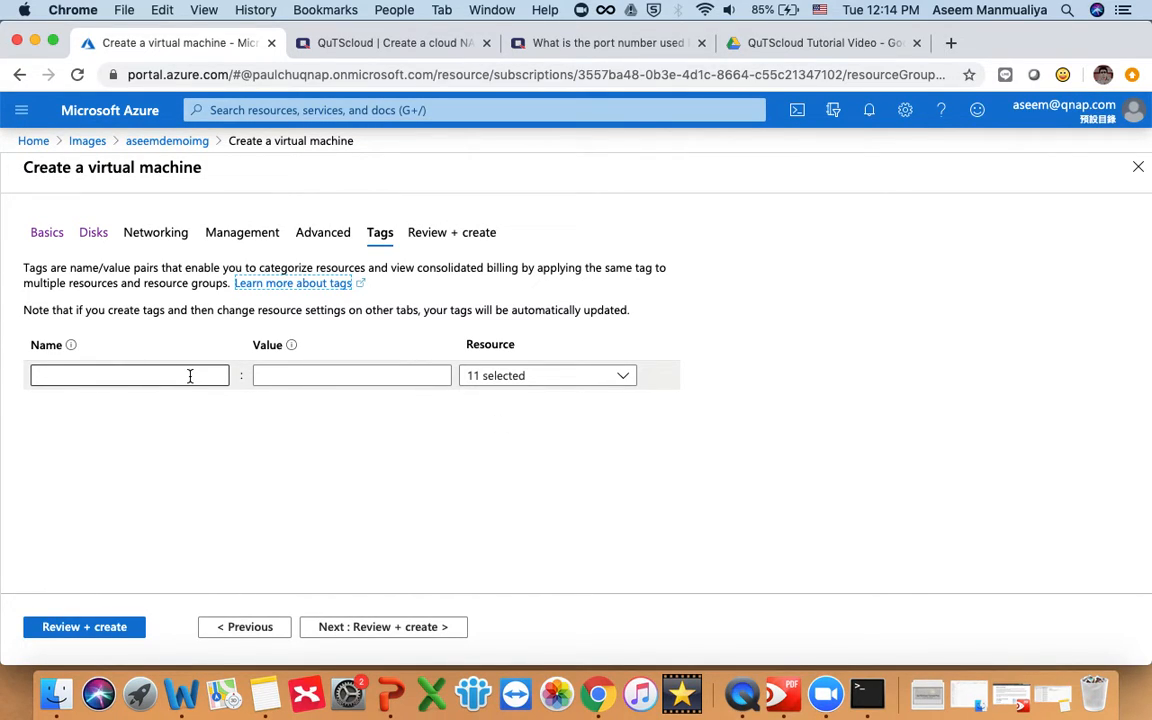
{"action": "left_click", "coordinate": [419, 626]}
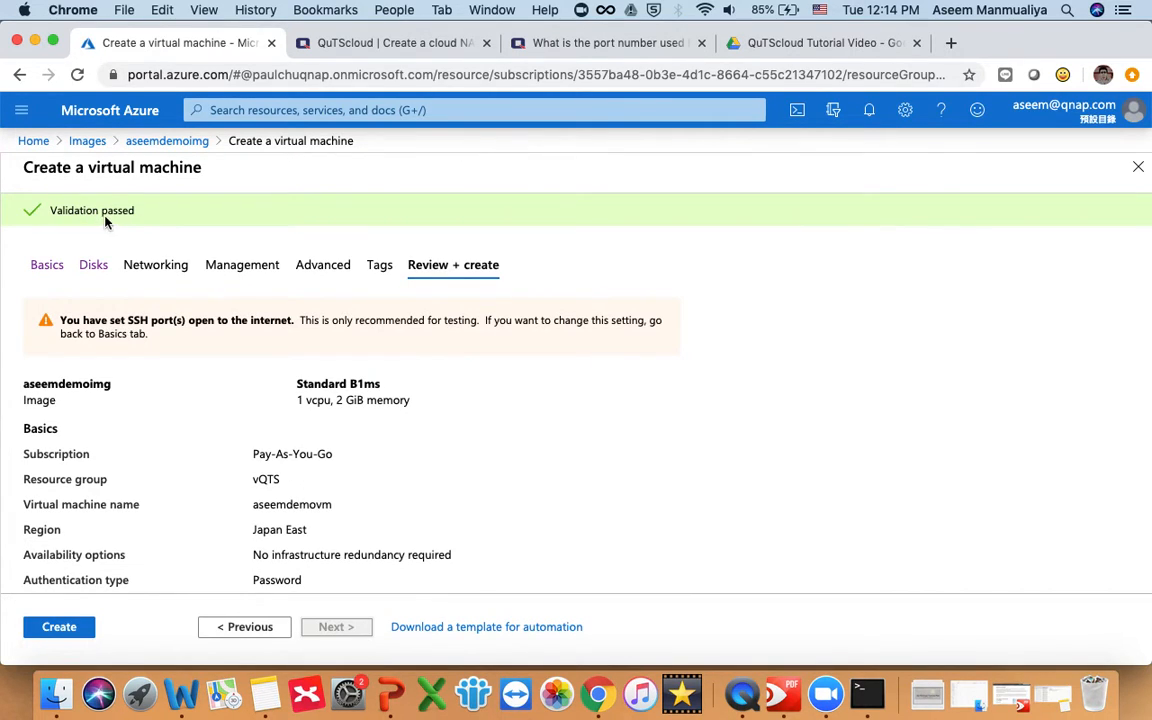
{"action": "left_click", "coordinate": [59, 626]}
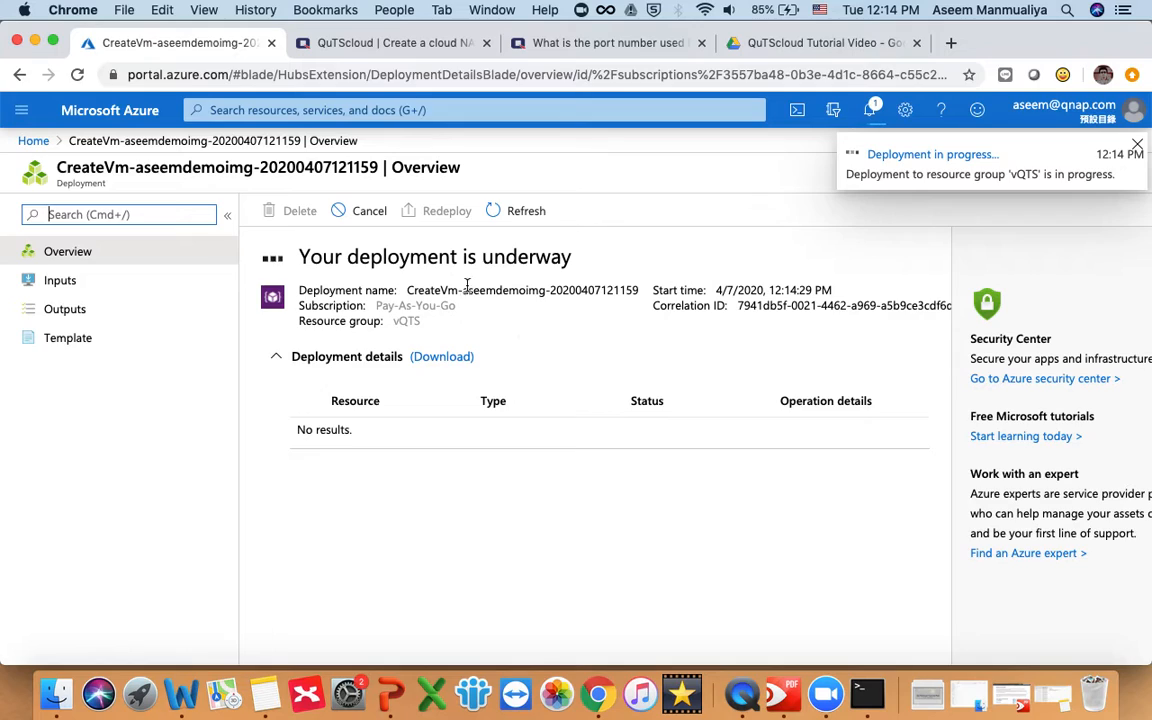
Step: Check the portal notifications for the progress of the virtual machine deployment
{"action": "left_click", "coordinate": [869, 112]}
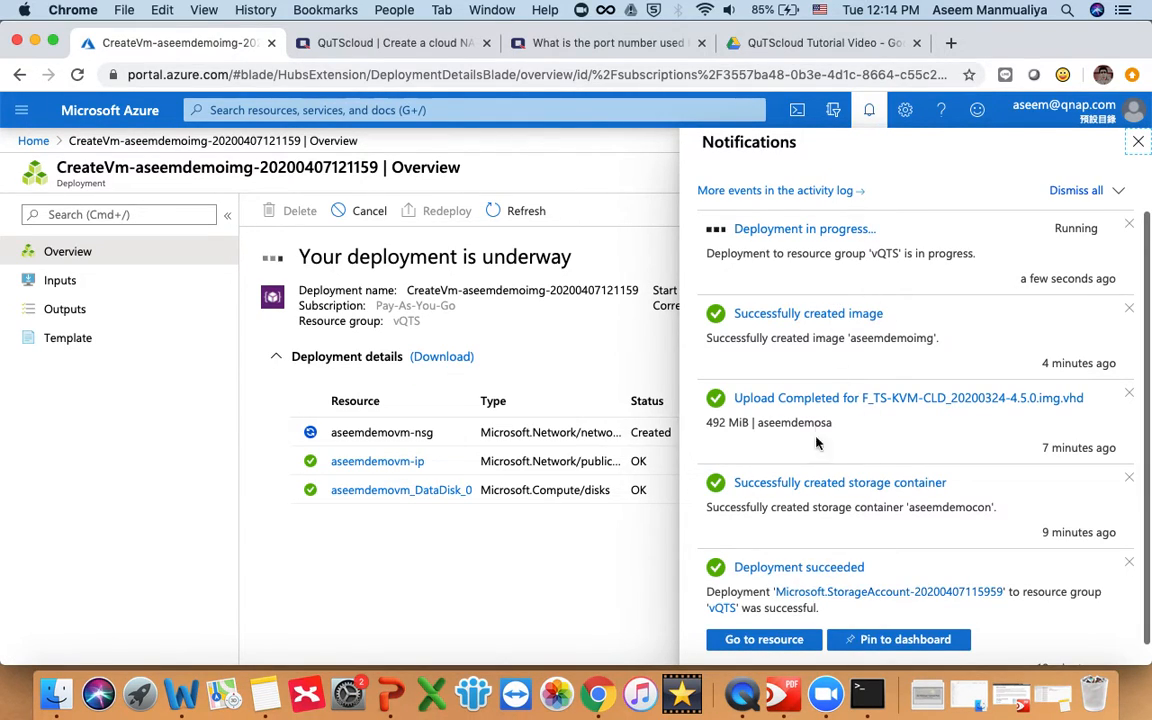
{"action": "left_click", "coordinate": [869, 111]}
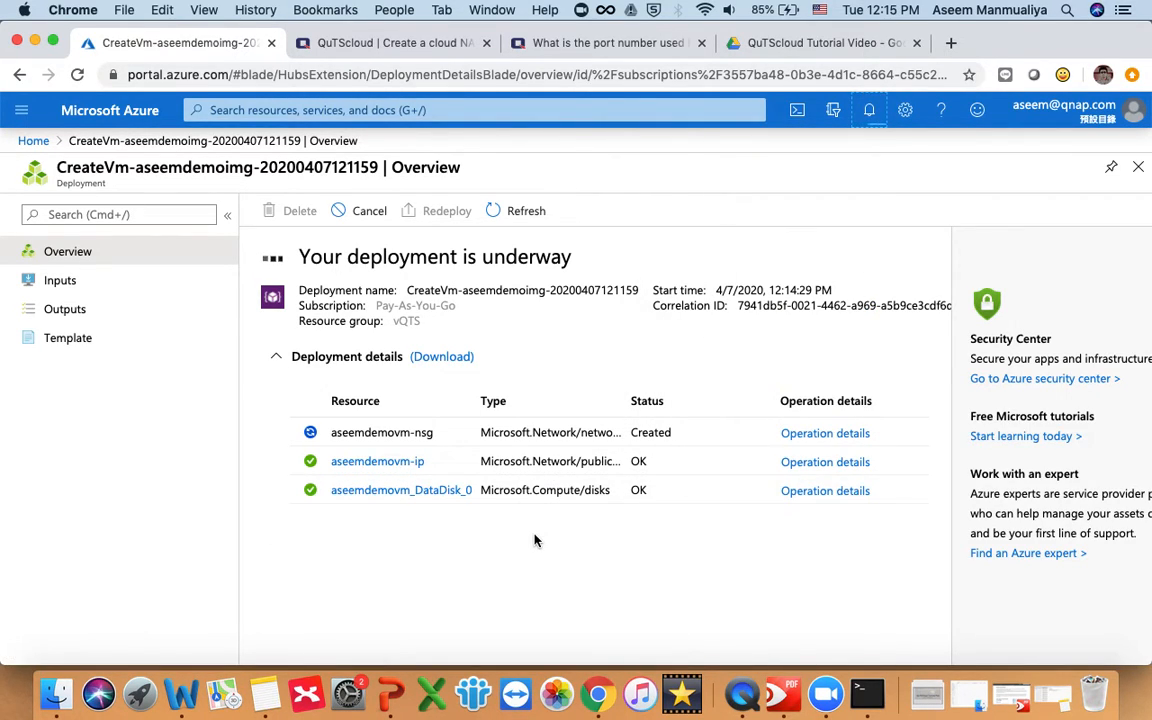
{"action": "left_click", "coordinate": [870, 112]}
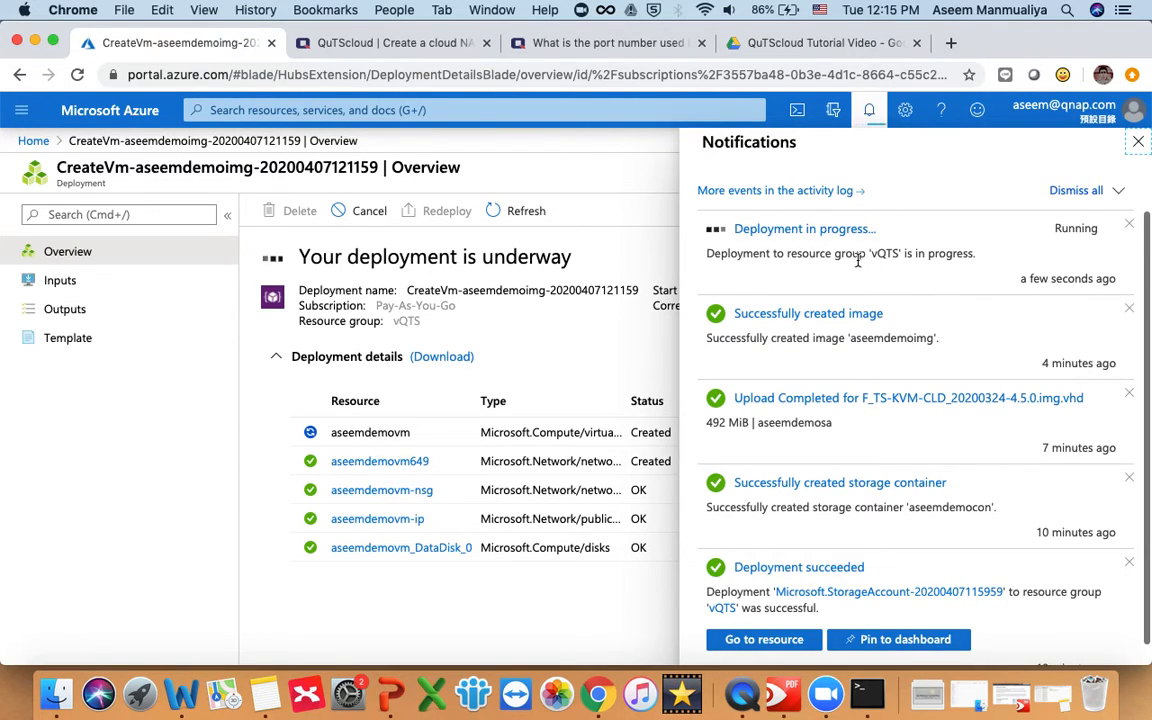
{"action": "left_click", "coordinate": [870, 110]}
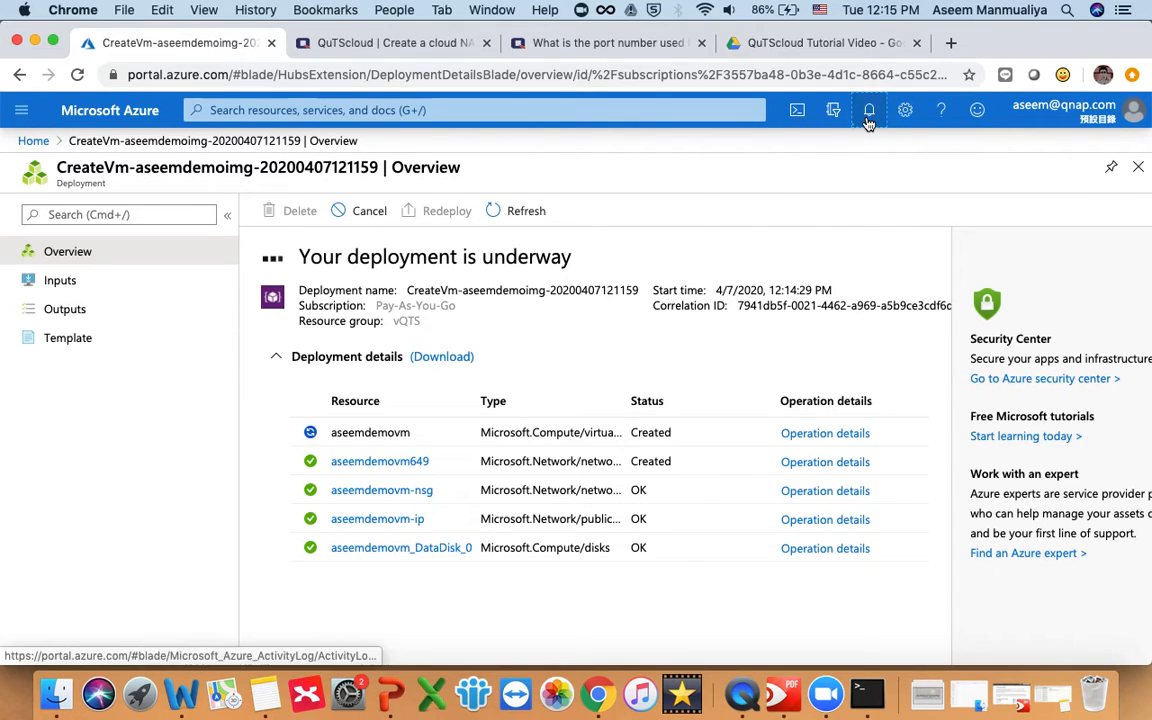
{"action": "left_click", "coordinate": [869, 115]}
{"action": "left_click", "coordinate": [869, 112]}
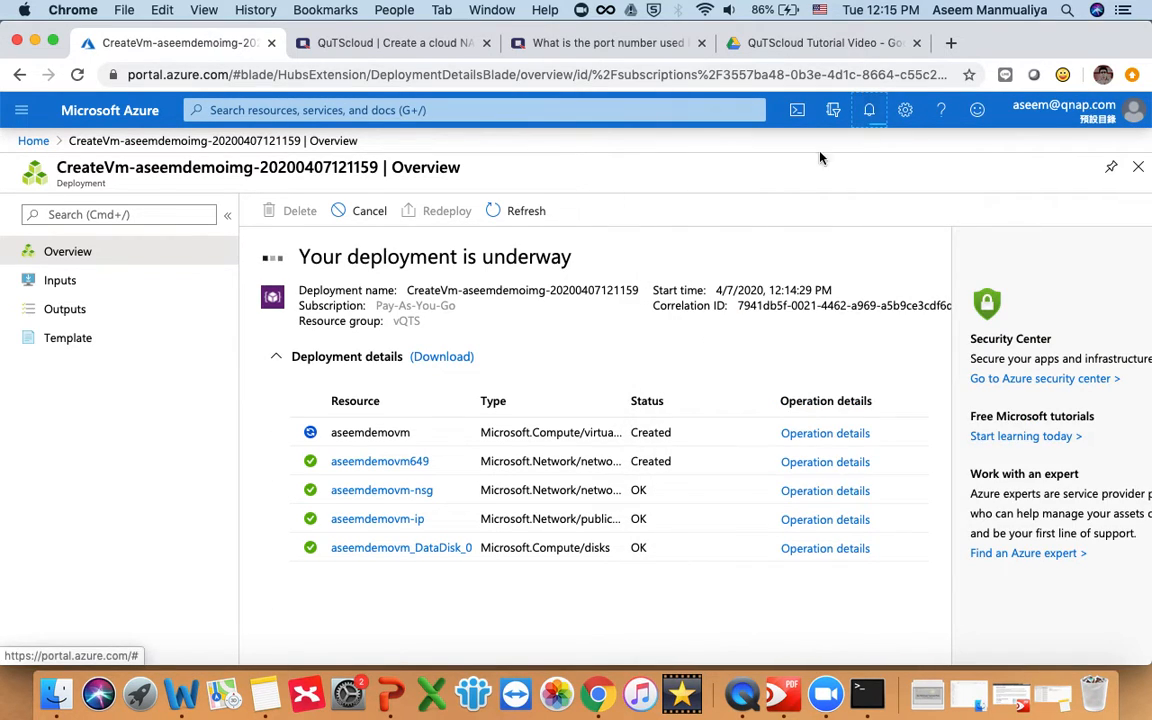
Step: Open the Virtual machines service from the portal home and view the overview of aseemdemovm
{"action": "left_click", "coordinate": [32, 141]}
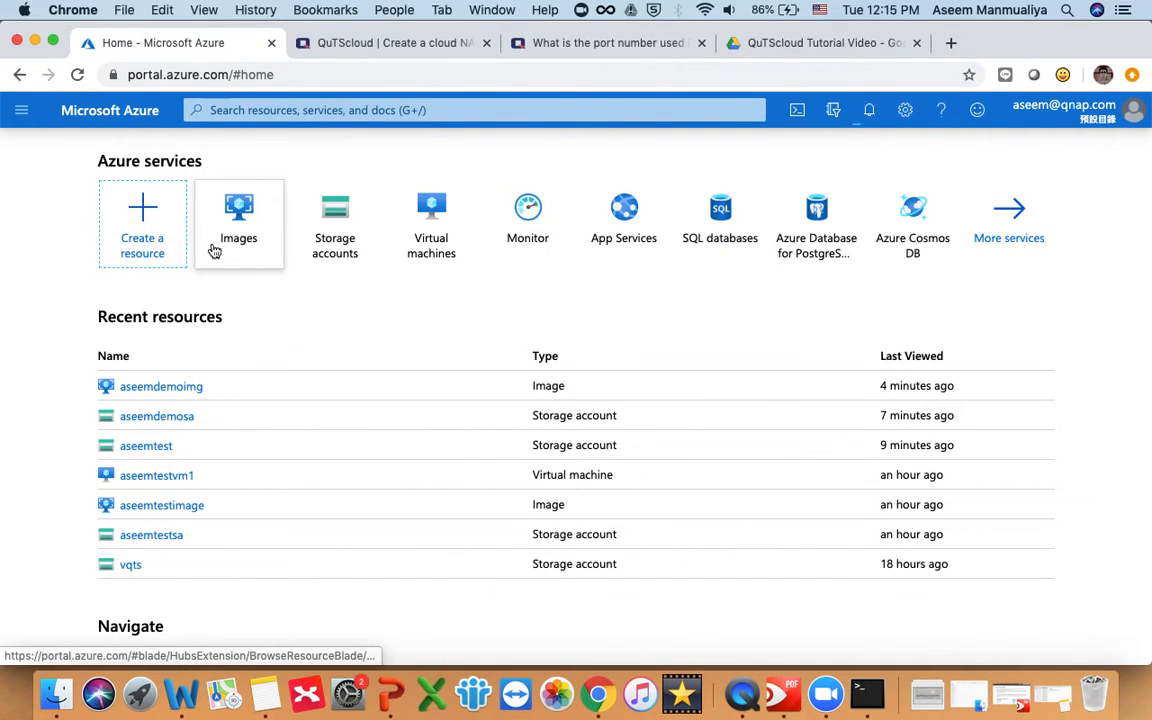
{"action": "left_click", "coordinate": [429, 251]}
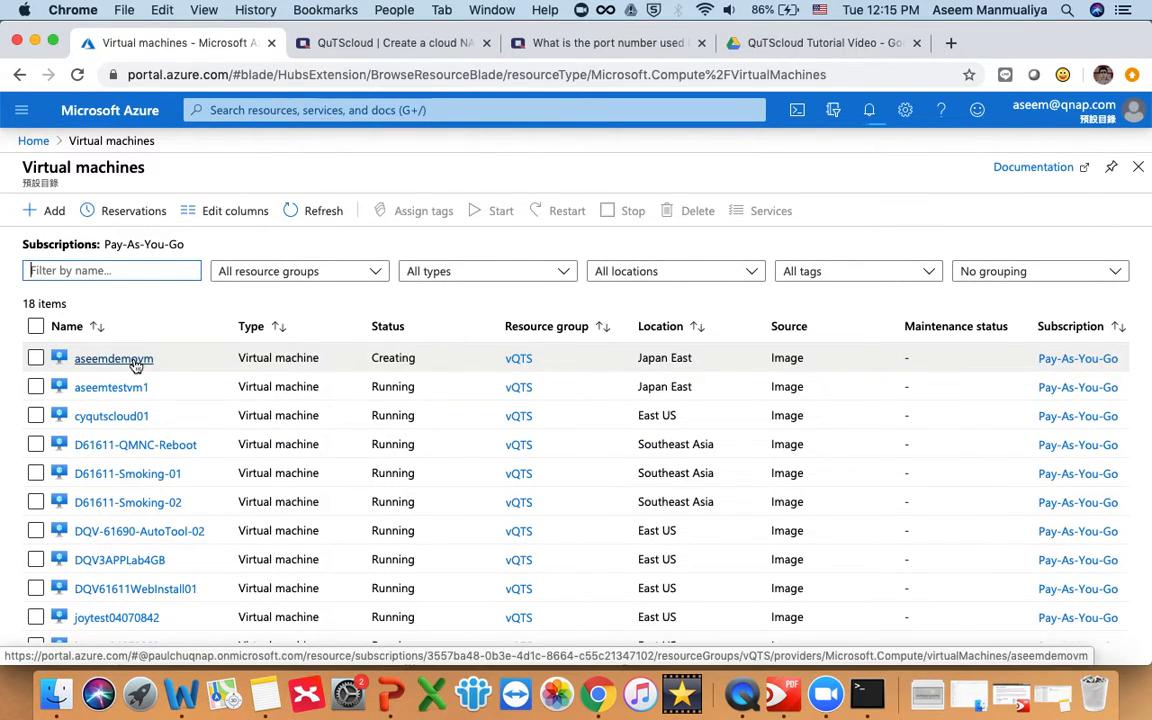
{"action": "left_click", "coordinate": [113, 358]}
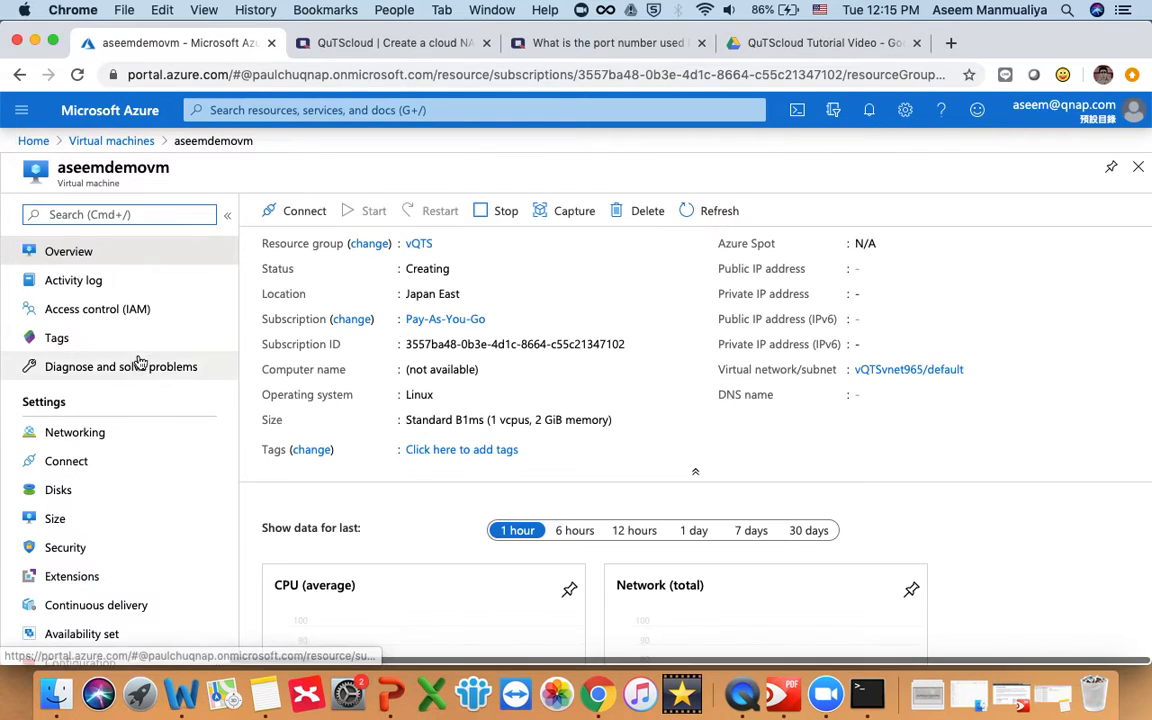
Step: Review the aseemdemovm overview details and check the portal notifications for the deployment's progress
{"action": "left_click_drag", "start_coordinate": [406, 344], "coordinate": [625, 344]}
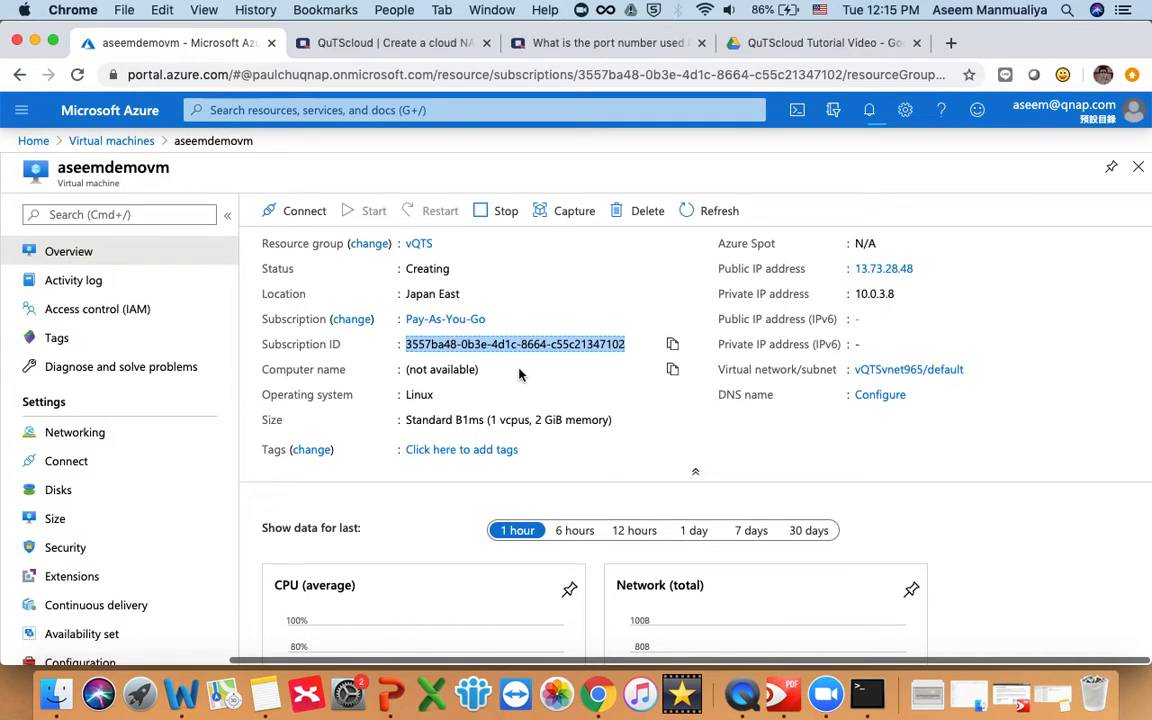
{"action": "left_click", "coordinate": [869, 110]}
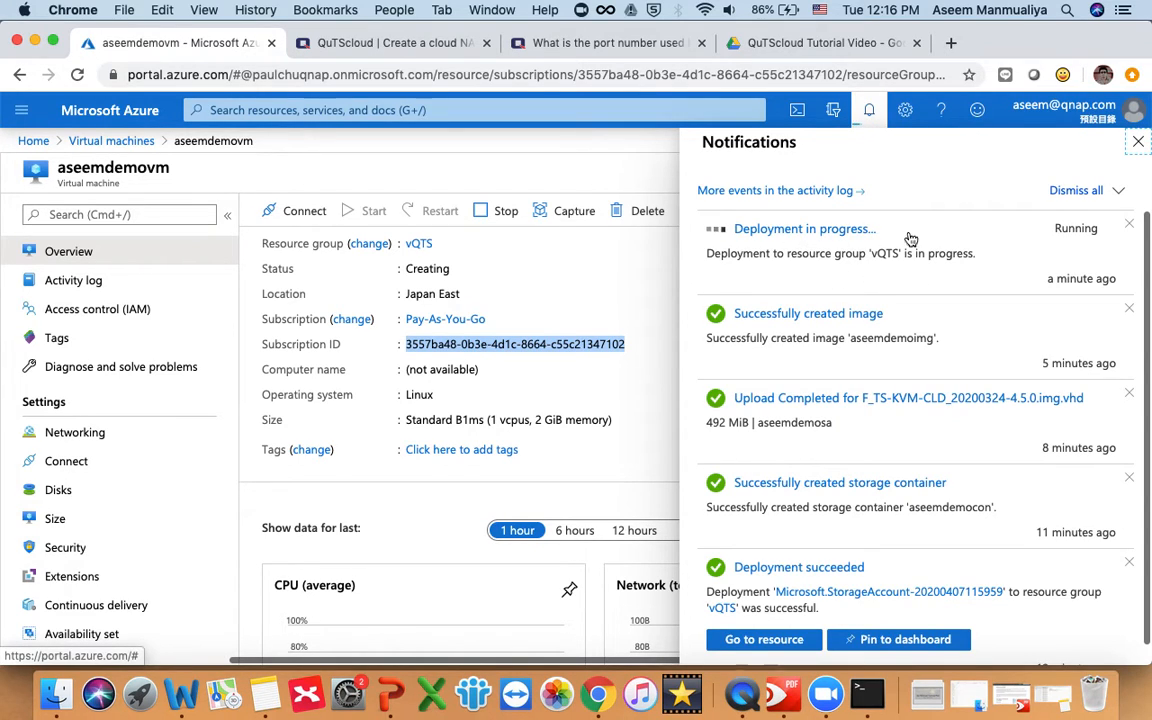
{"action": "left_click", "coordinate": [869, 111]}
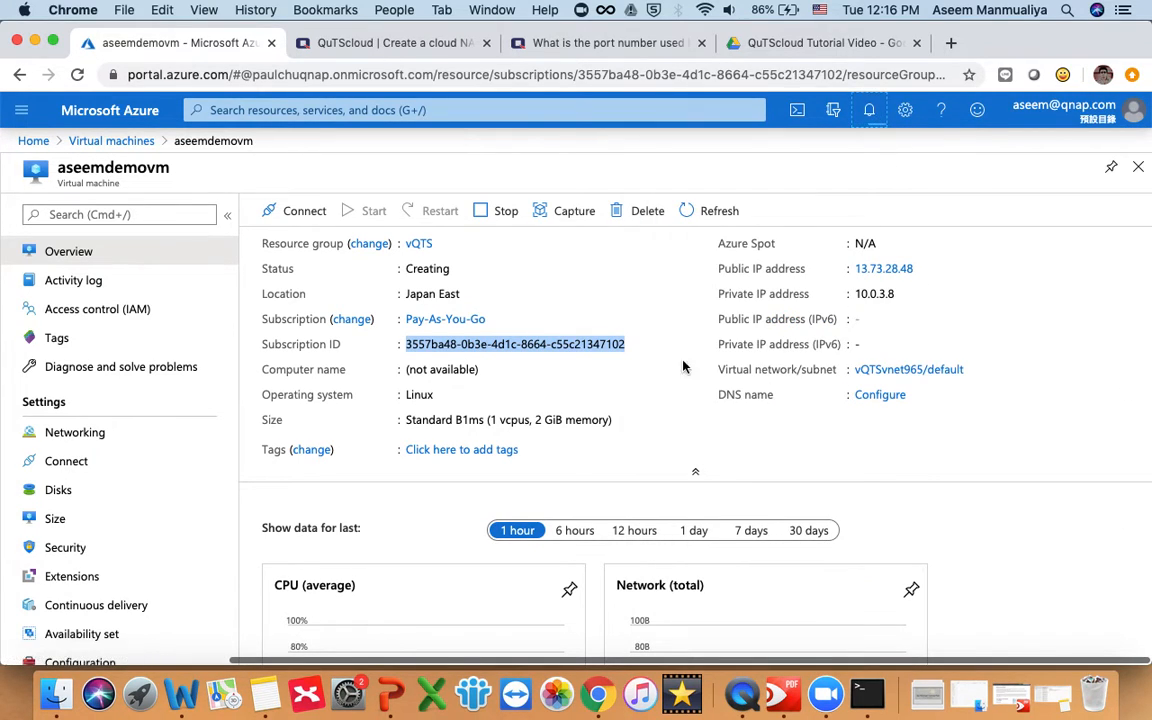
{"action": "scroll", "coordinate": [674, 370], "scroll_direction": "down", "scroll_amount": 3}
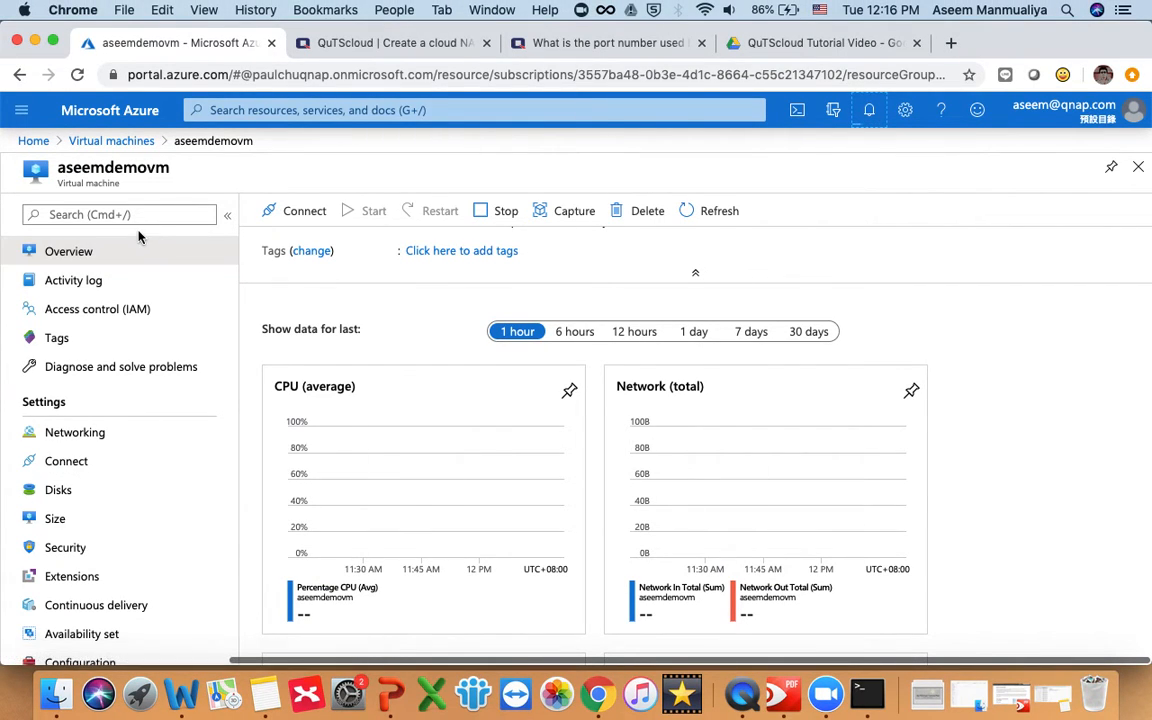
Step: Reopen aseemdemovm from the virtual machines list and review the inbound port rules in its networking settings
{"action": "left_click", "coordinate": [122, 141]}
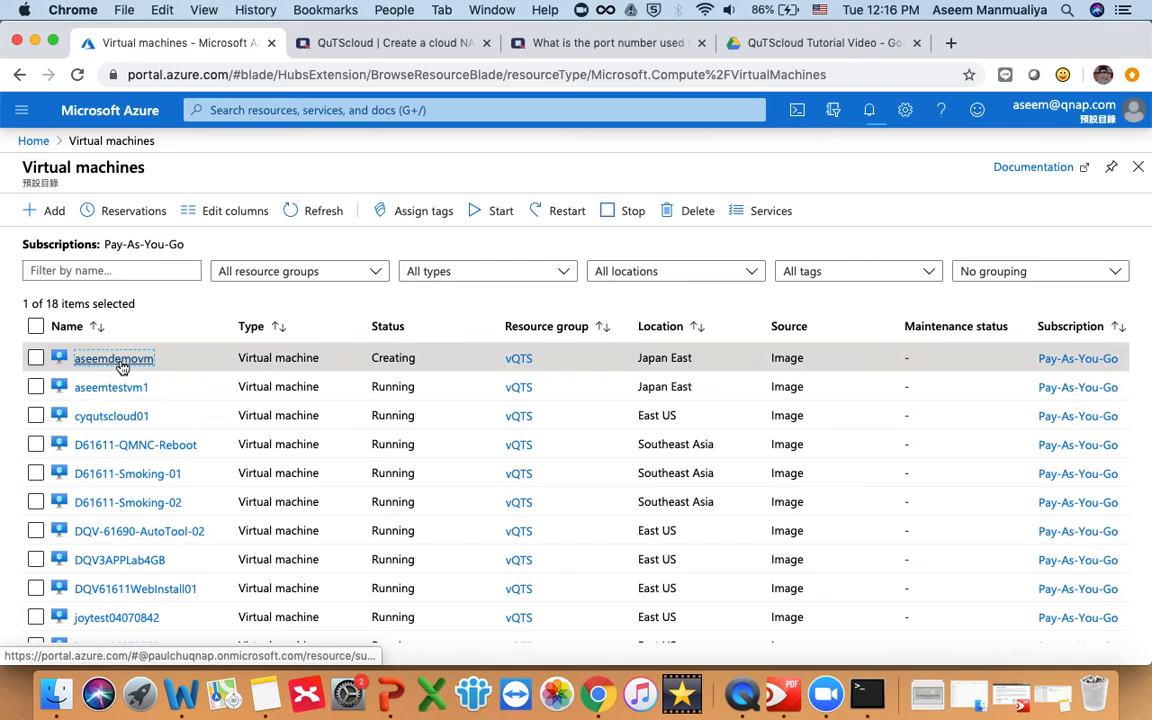
{"action": "left_click", "coordinate": [121, 358]}
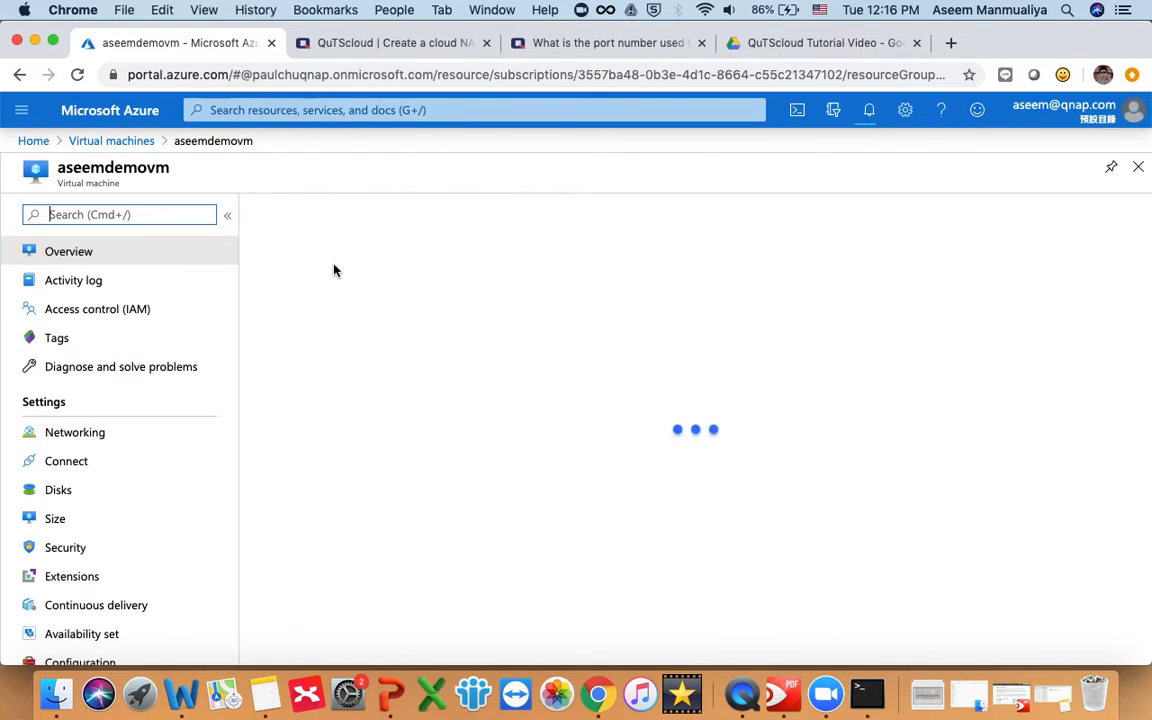
{"action": "left_click", "coordinate": [88, 441]}
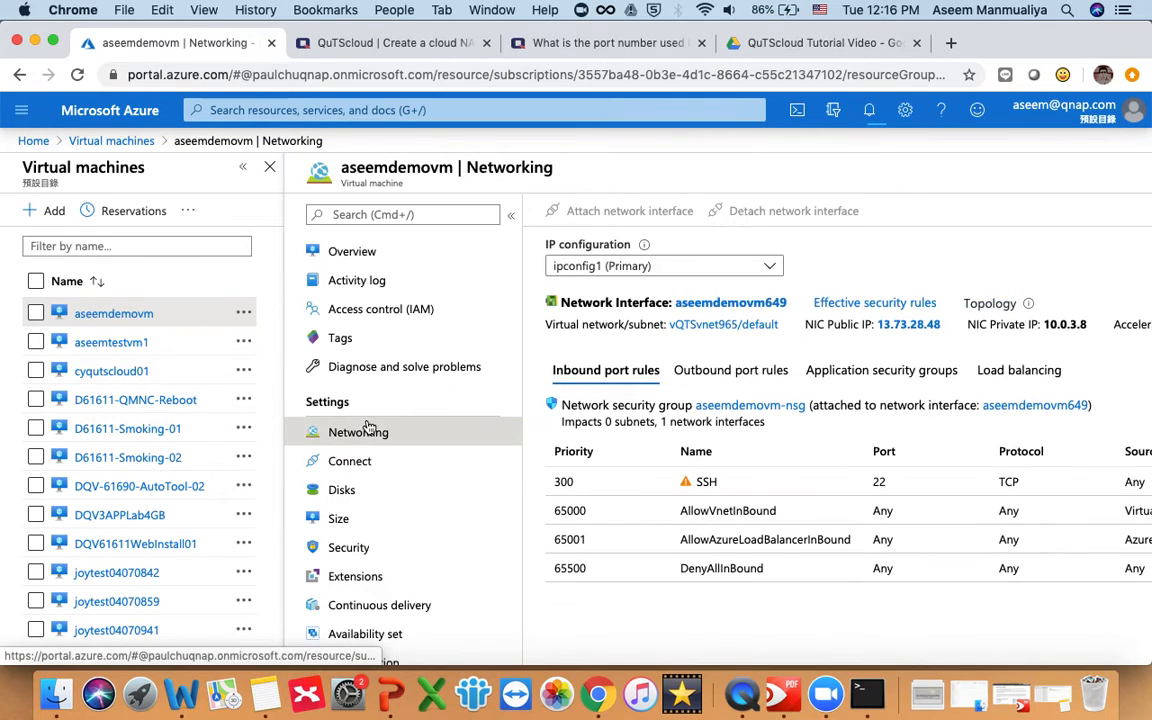
{"action": "scroll", "coordinate": [910, 556], "scroll_direction": "right", "scroll_amount": 3}
{"action": "scroll", "coordinate": [908, 555], "scroll_direction": "left", "scroll_amount": 3}
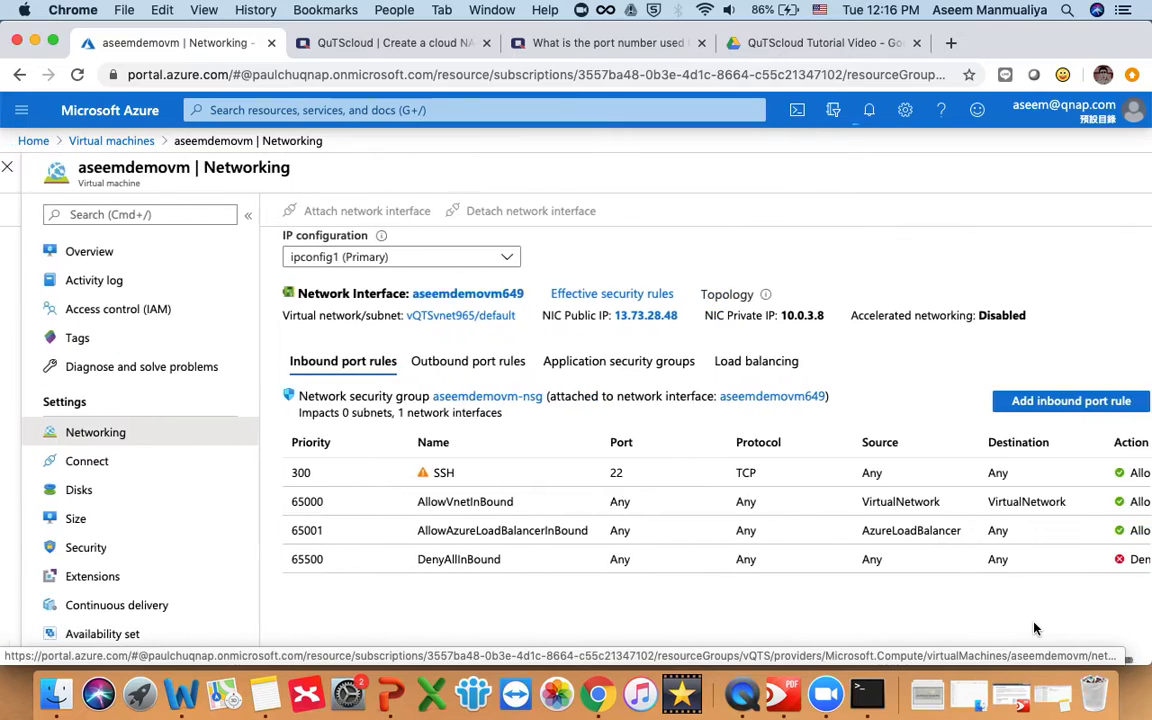
{"action": "scroll", "coordinate": [914, 649], "scroll_direction": "left", "scroll_amount": 2}
{"action": "scroll", "coordinate": [914, 649], "scroll_direction": "right", "scroll_amount": 2}
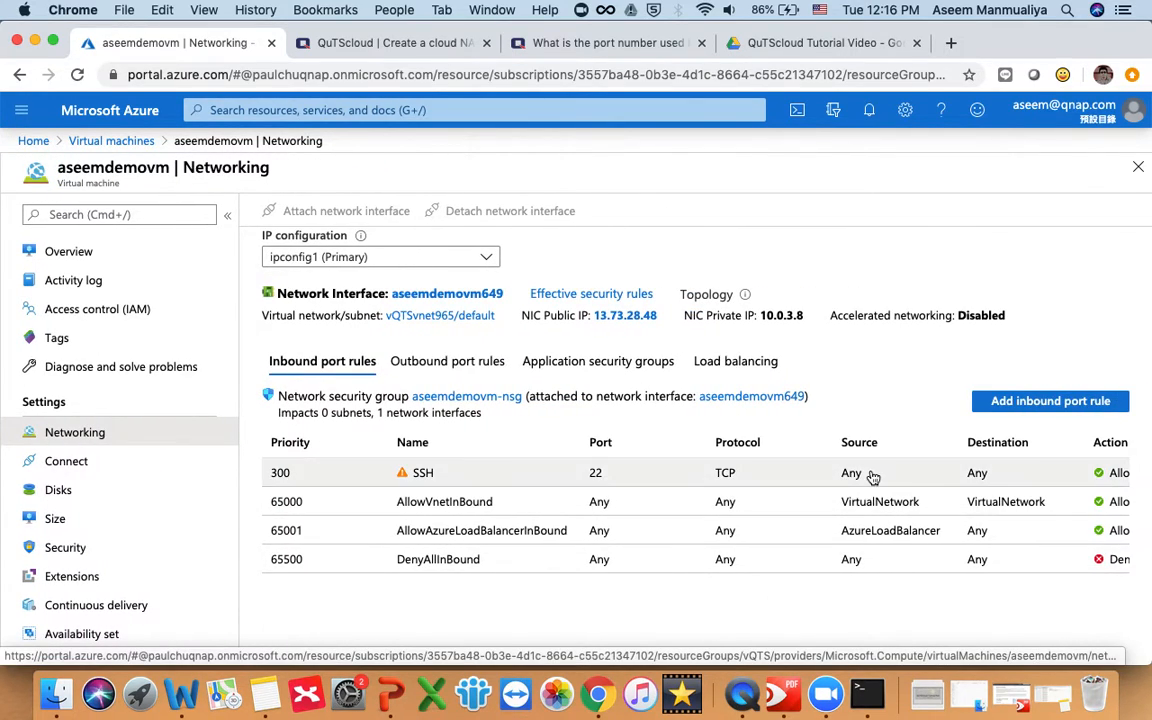
Step: Add an inbound port rule for destination port 8080, keeping any protocol, the Allow action, priority 310 and the name Port_8080
{"action": "left_click", "coordinate": [1034, 405]}
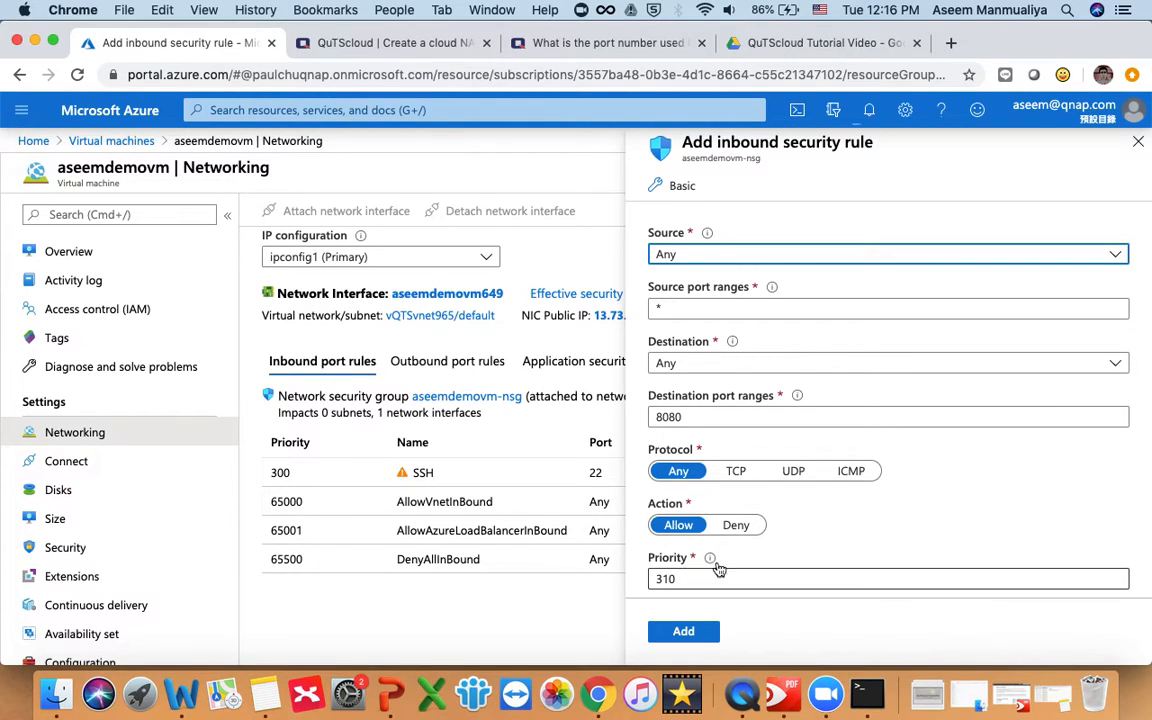
{"action": "scroll", "coordinate": [836, 494], "scroll_direction": "down", "scroll_amount": 4}
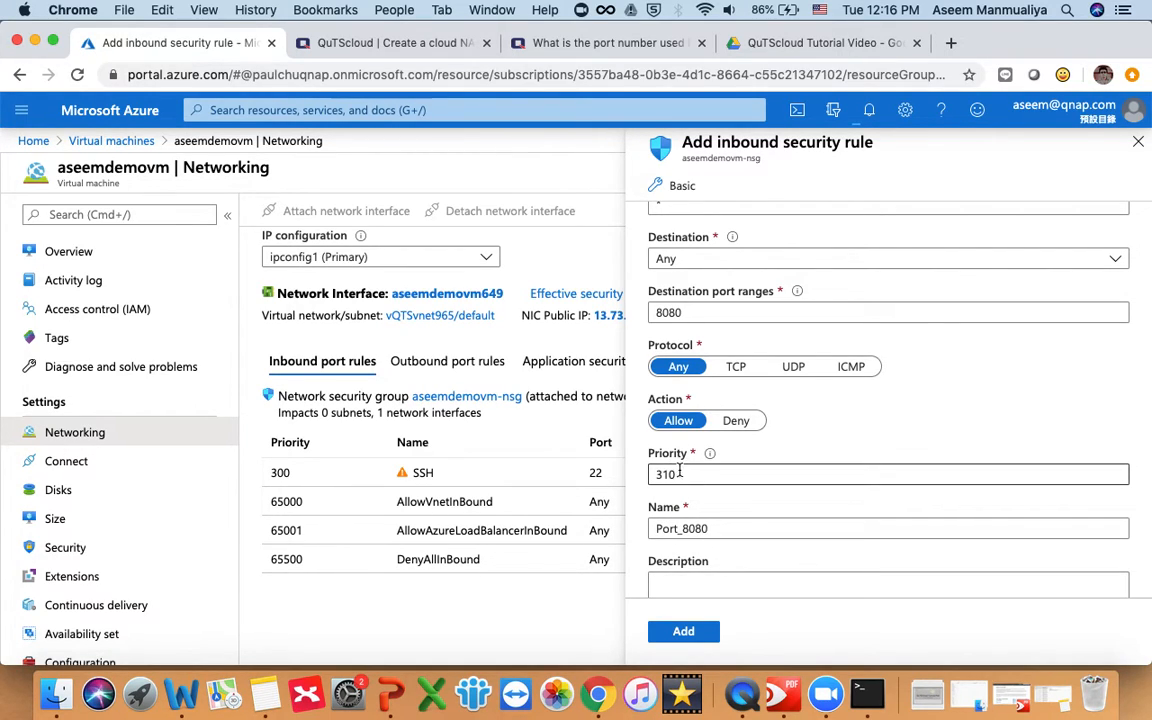
{"action": "scroll", "coordinate": [775, 520], "scroll_direction": "down", "scroll_amount": 2}
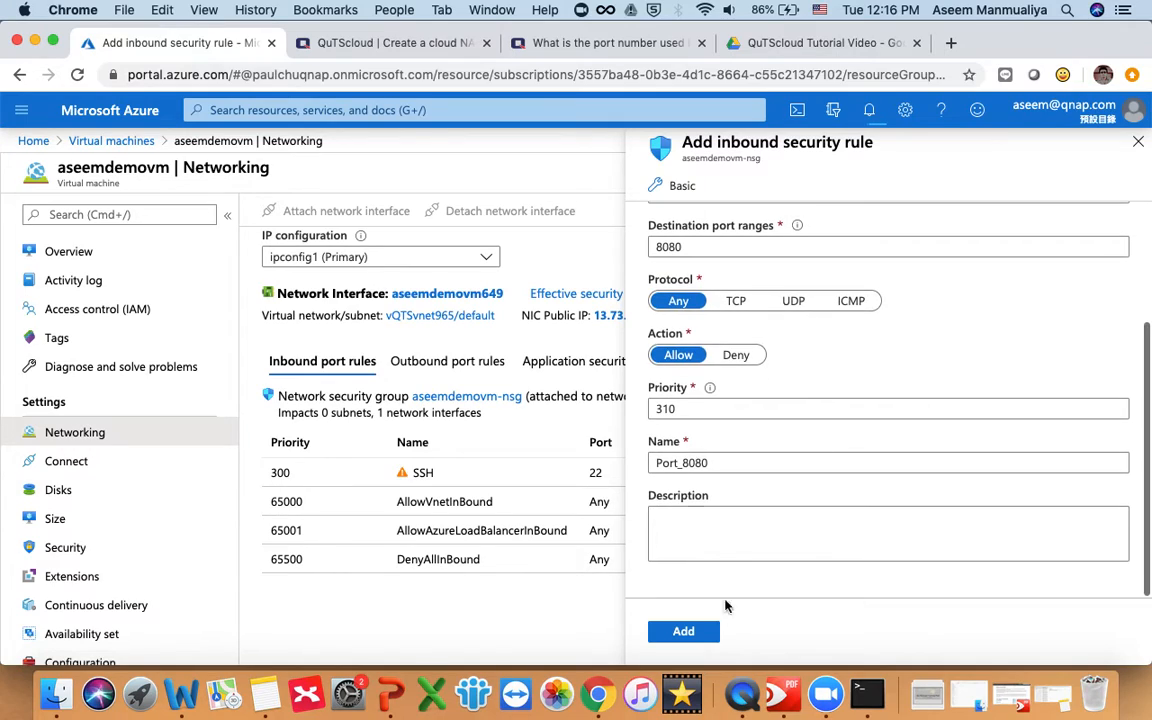
{"action": "scroll", "coordinate": [769, 450], "scroll_direction": "up", "scroll_amount": 2}
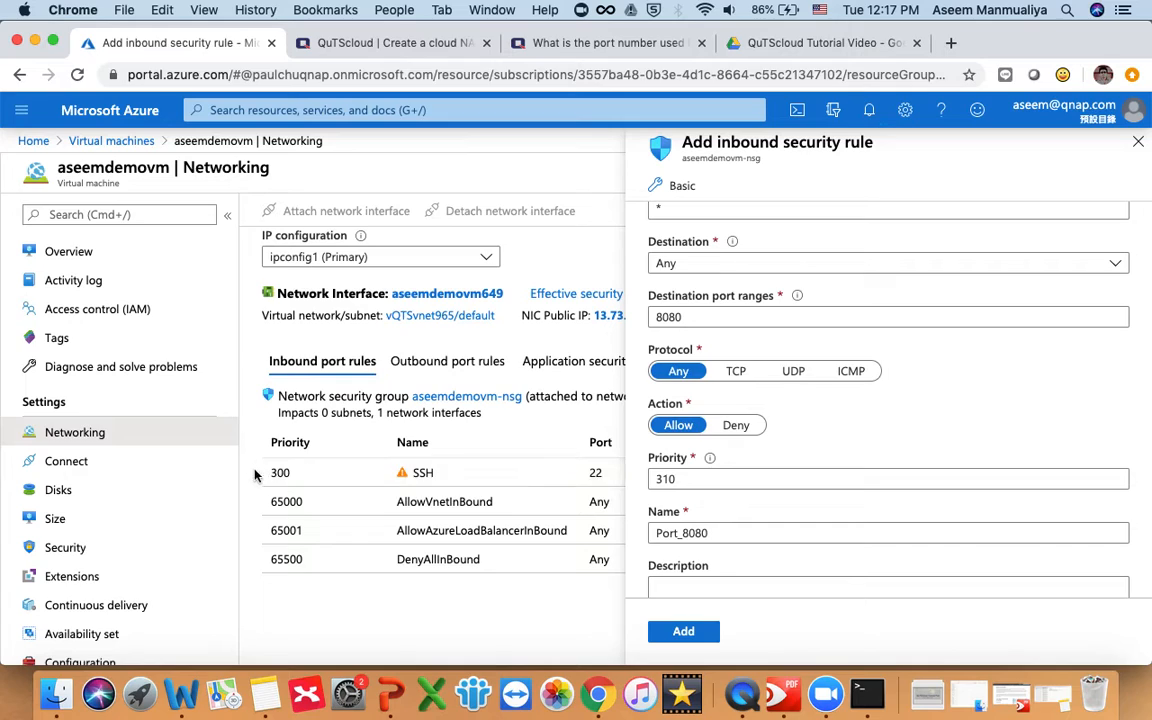
{"action": "scroll", "coordinate": [872, 460], "scroll_direction": "down", "scroll_amount": 2}
{"action": "scroll", "coordinate": [800, 480], "scroll_direction": "up", "scroll_amount": 2}
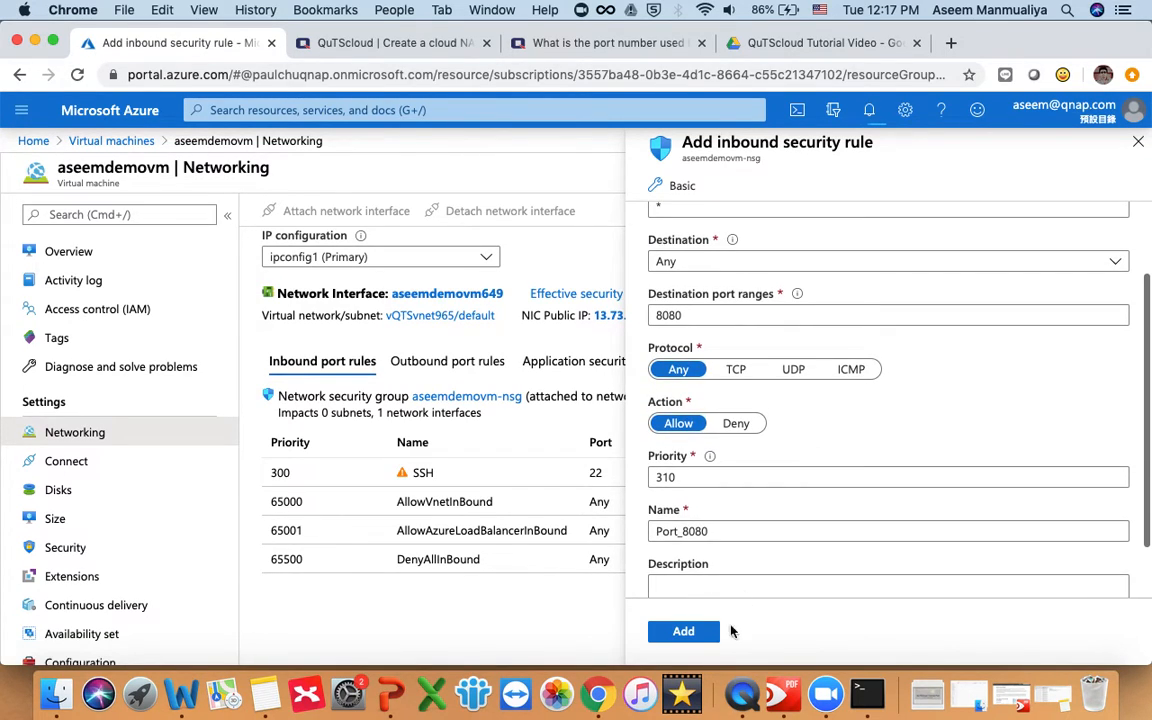
{"action": "left_click", "coordinate": [690, 634]}
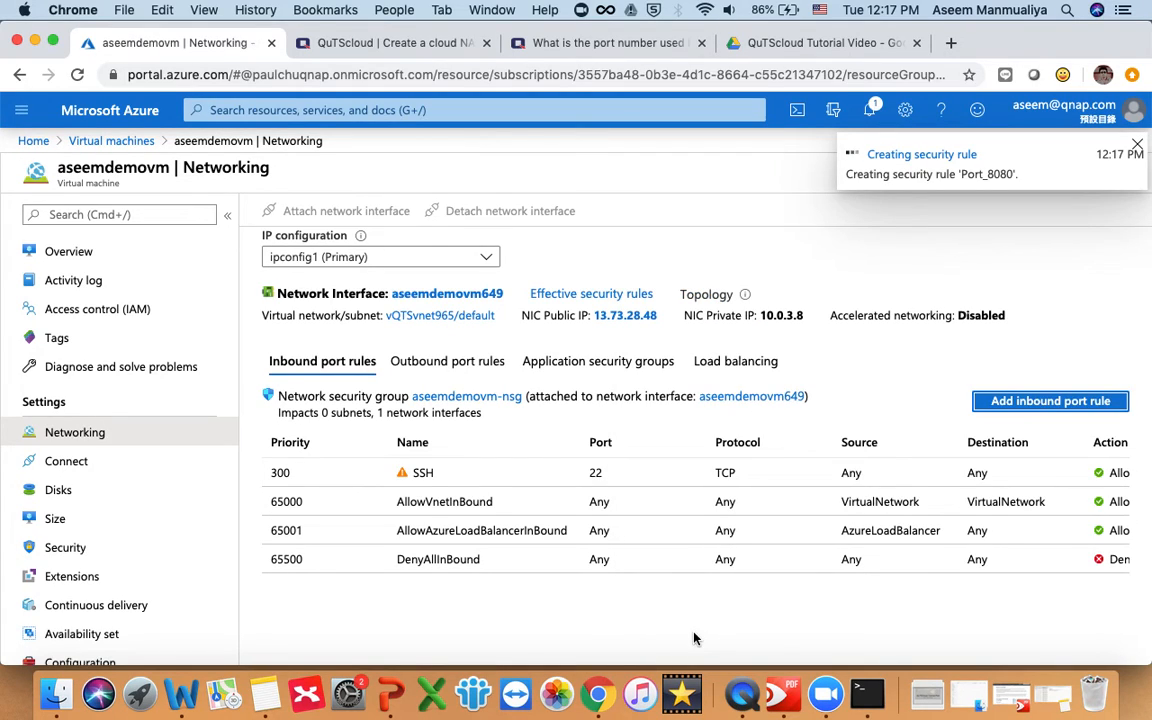
Step: Add a second inbound port rule for destination port 443 with priority 311 and the name Port_443
{"action": "left_click", "coordinate": [1020, 402]}
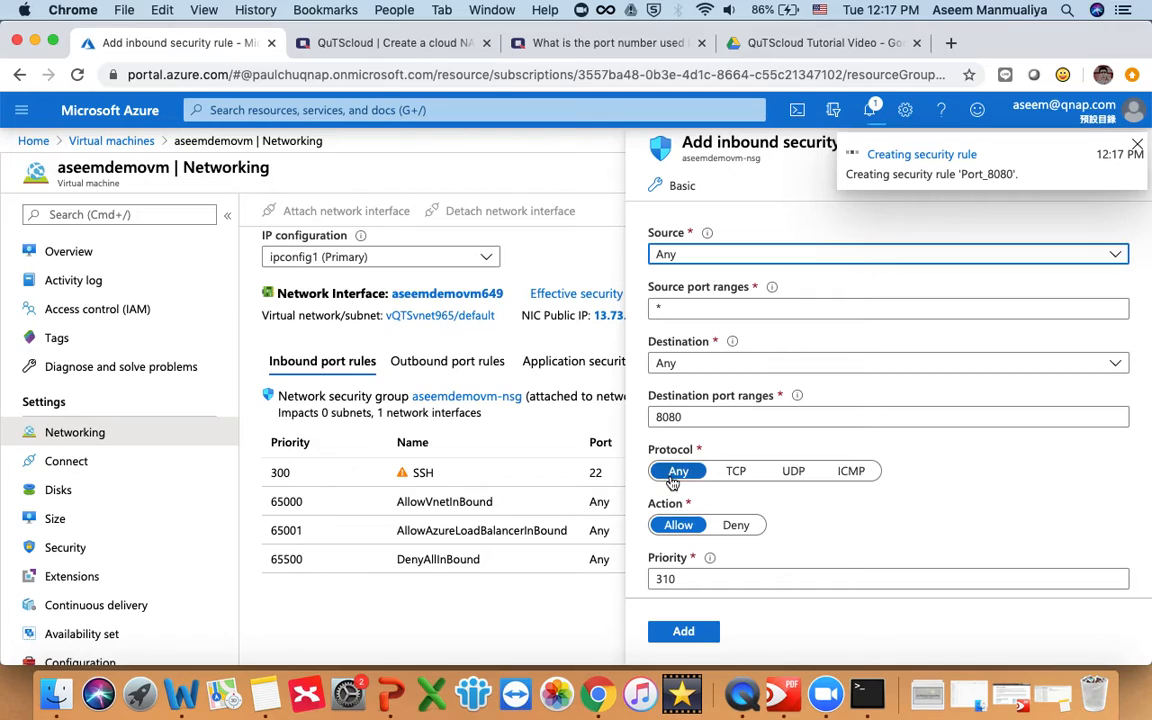
{"action": "double_click", "coordinate": [699, 417]}
{"action": "type", "text": "443"}
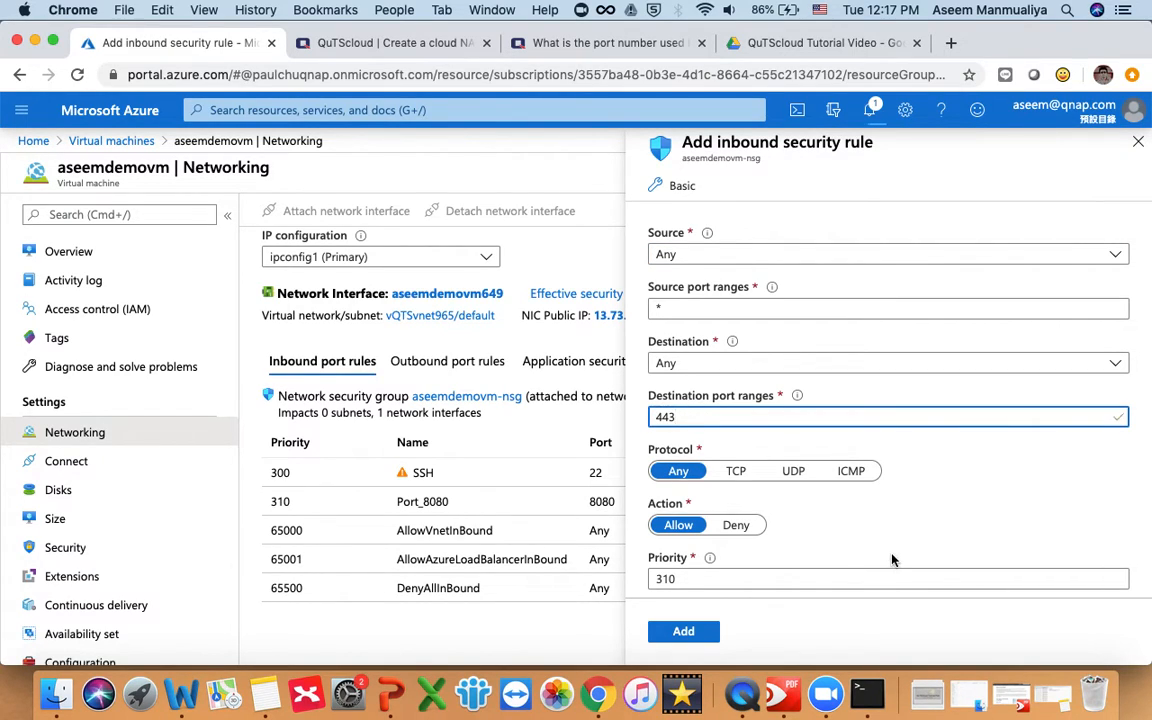
{"action": "scroll", "coordinate": [880, 540], "scroll_direction": "down", "scroll_amount": 1}
{"action": "left_click", "coordinate": [717, 524]}
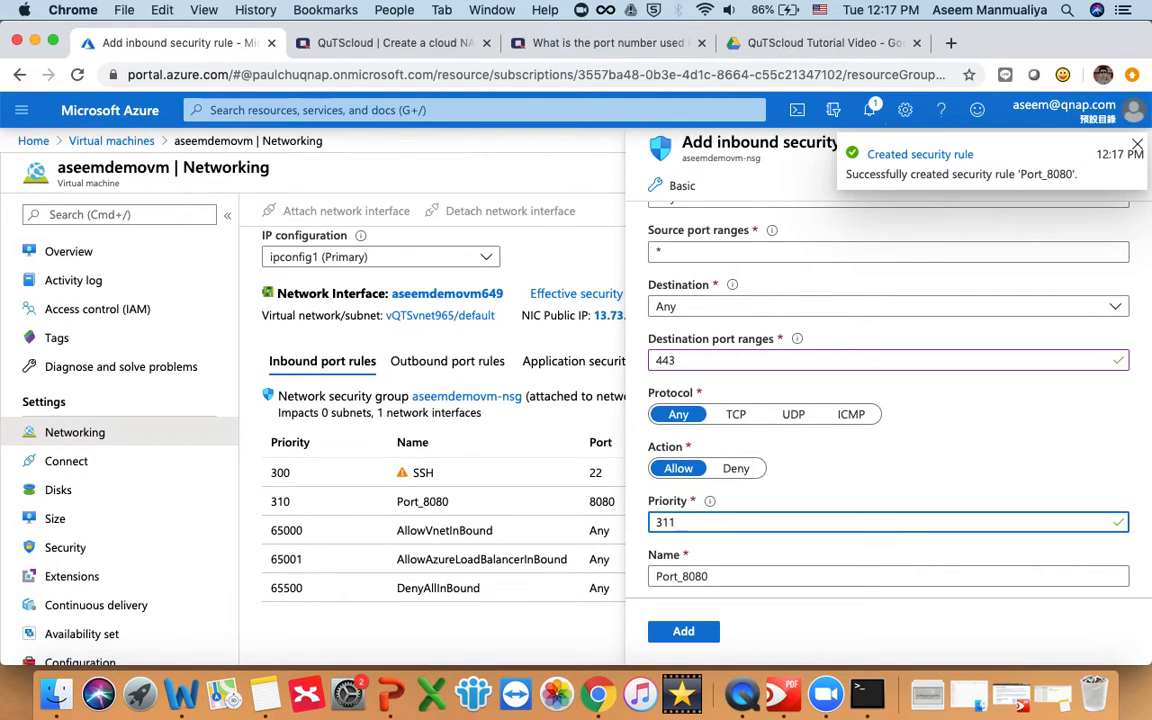
{"action": "left_click", "coordinate": [724, 572]}
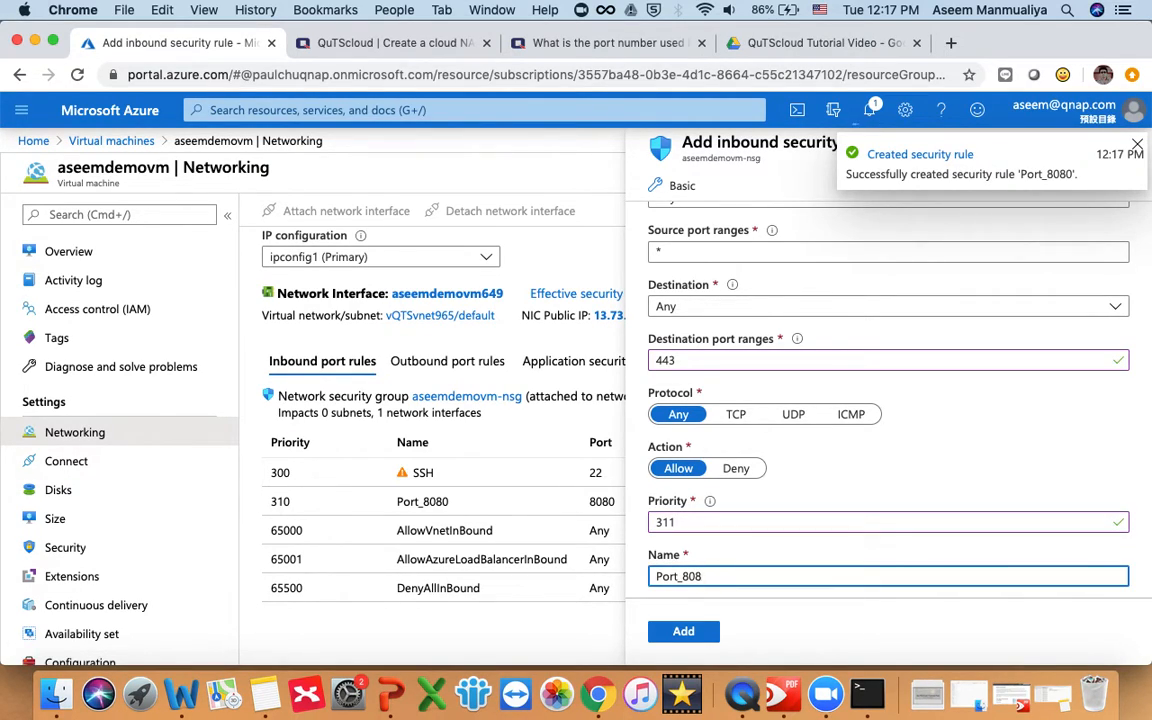
{"action": "type", "text": "443"}
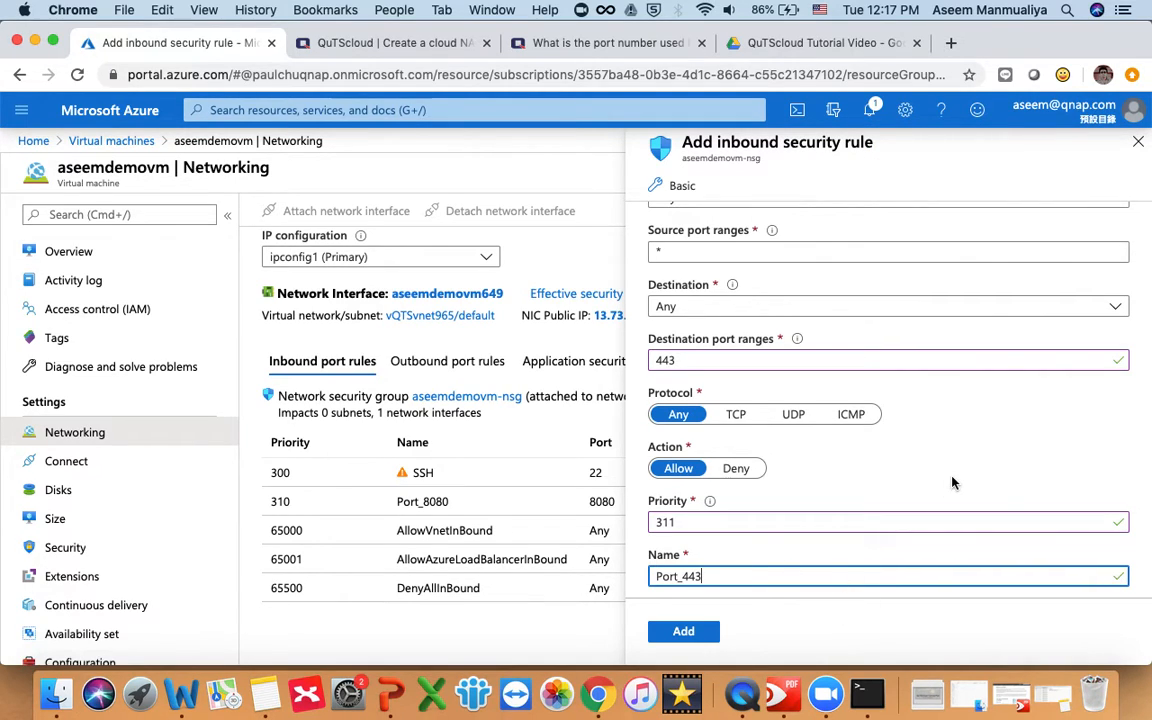
{"action": "scroll", "coordinate": [952, 483], "scroll_direction": "up", "scroll_amount": 1}
{"action": "scroll", "coordinate": [900, 480], "scroll_direction": "down", "scroll_amount": 3}
{"action": "left_click", "coordinate": [683, 631]}
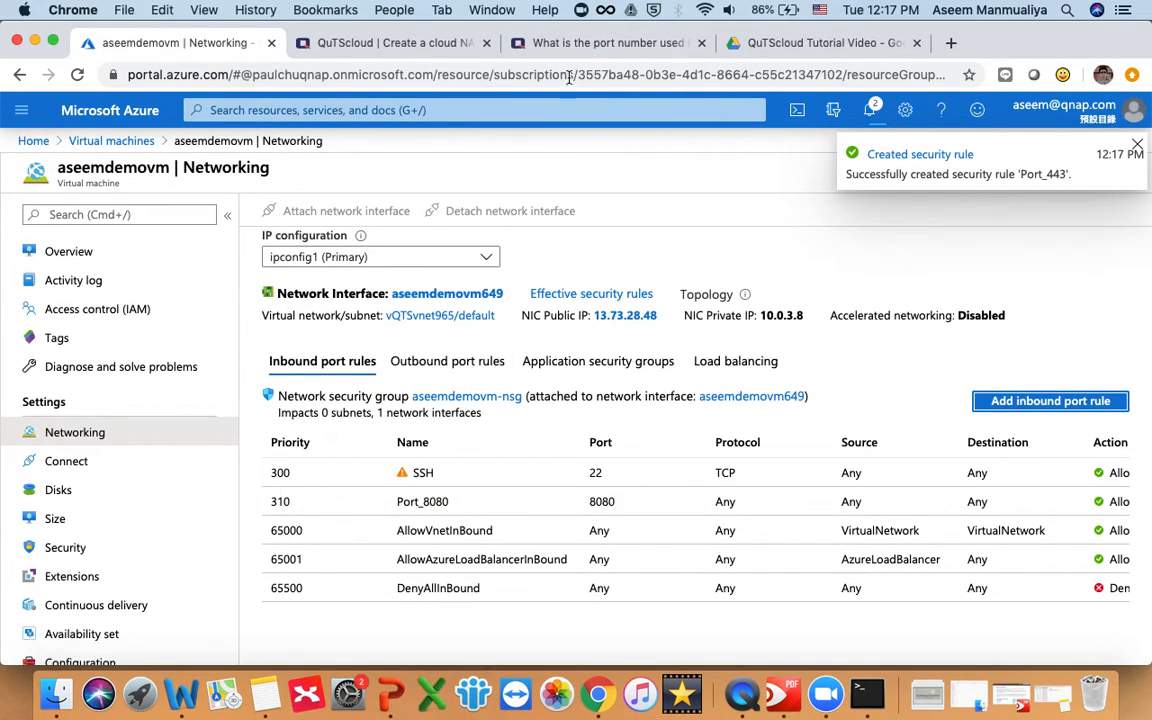
Step: Consult QNAP's FAQ table of default NAS service port numbers, then return to the Azure portal
{"action": "left_click", "coordinate": [598, 48]}
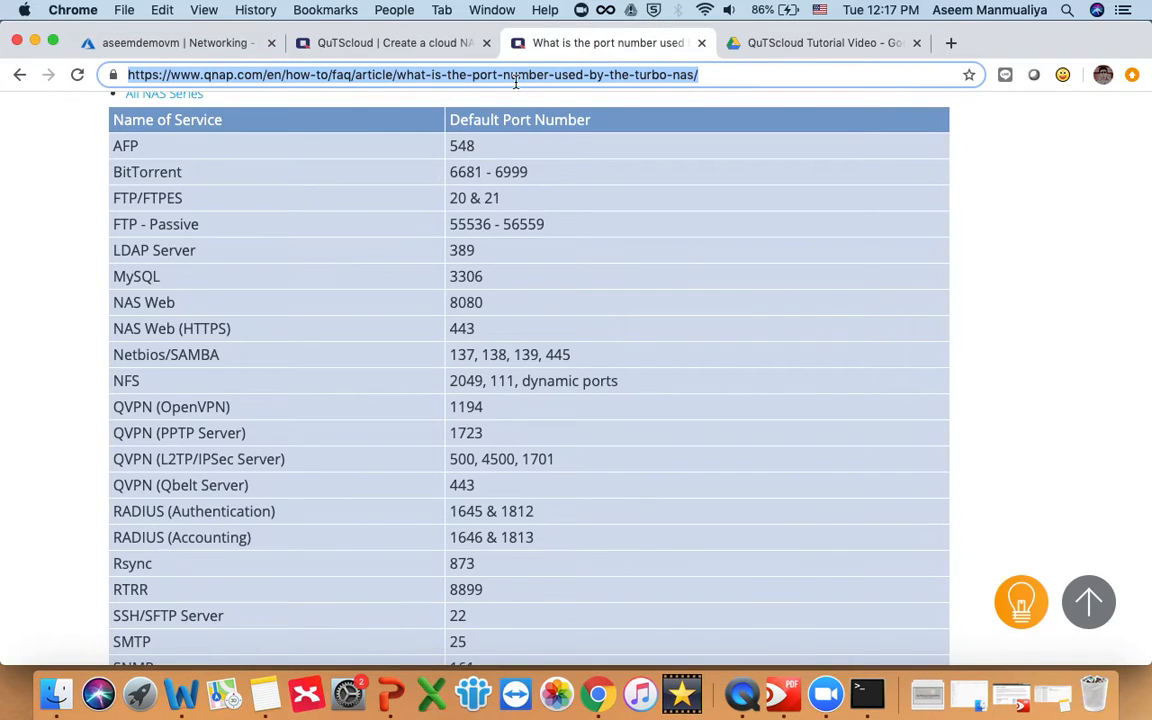
{"action": "scroll", "coordinate": [509, 296], "scroll_direction": "down", "scroll_amount": 2}
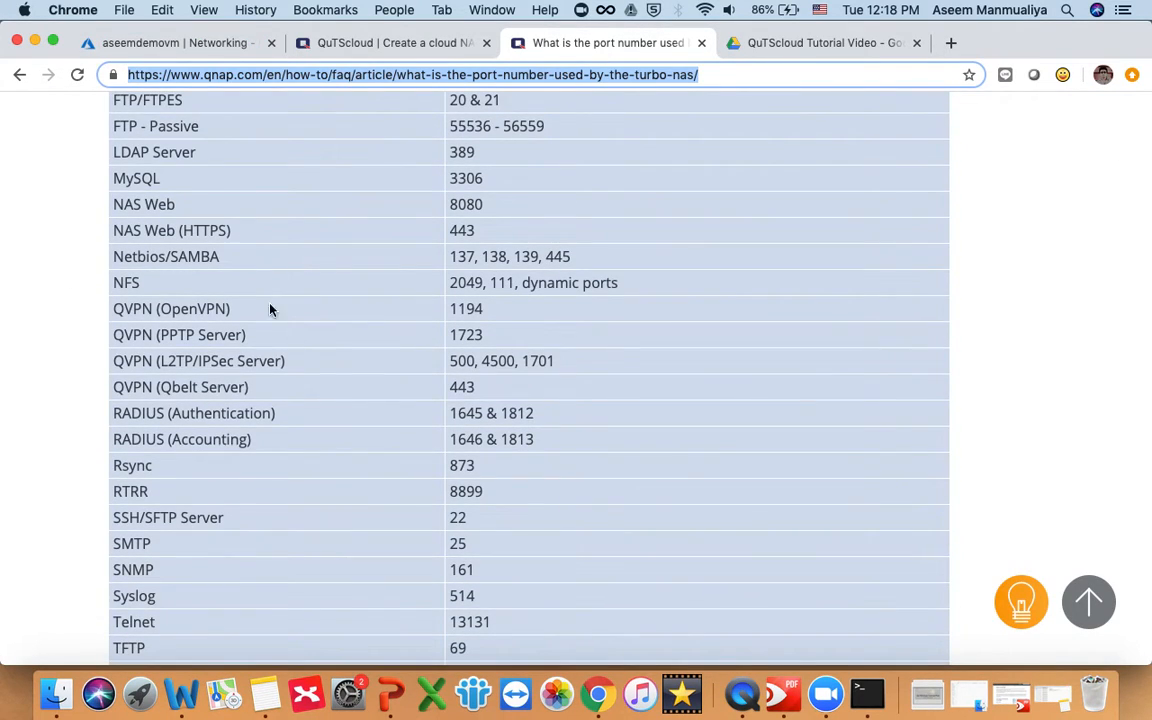
{"action": "scroll", "coordinate": [434, 447], "scroll_direction": "up", "scroll_amount": 2}
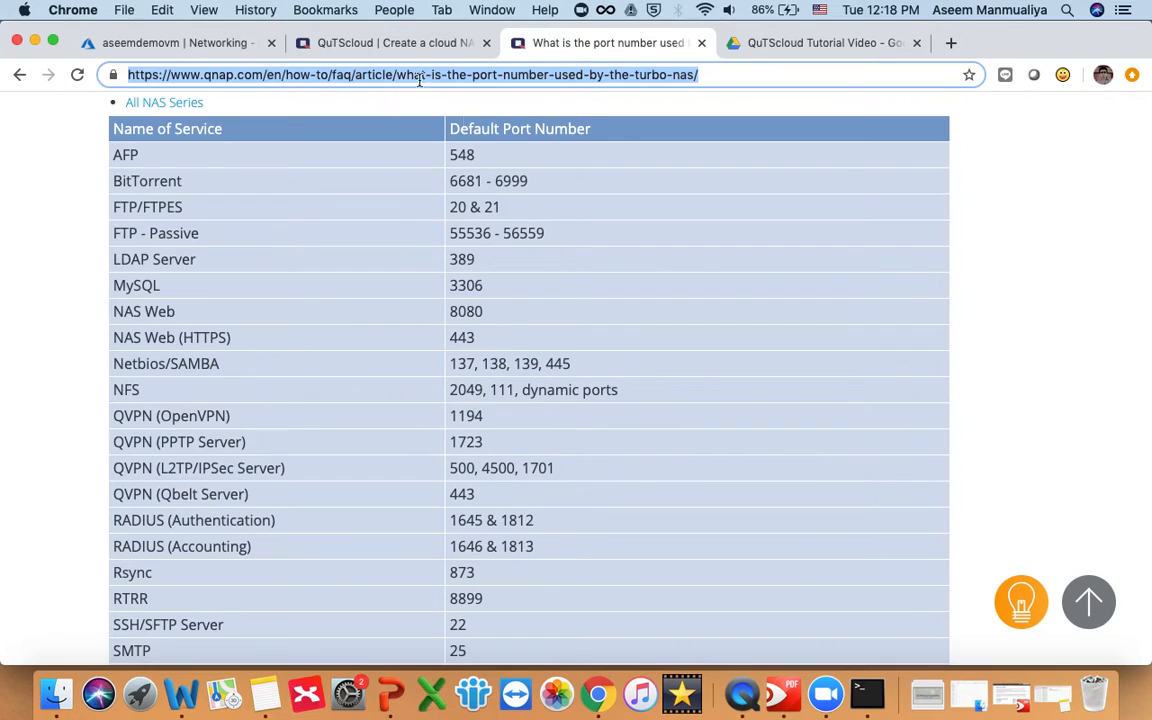
{"action": "scroll", "coordinate": [569, 418], "scroll_direction": "down", "scroll_amount": 3}
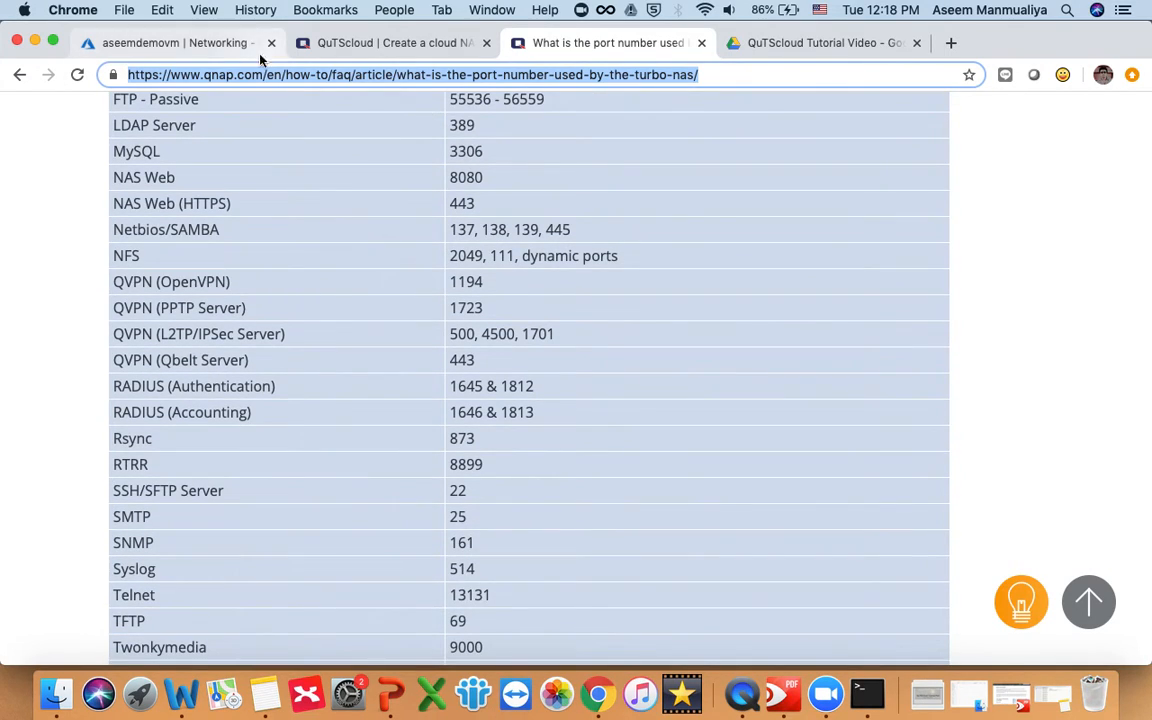
{"action": "left_click", "coordinate": [203, 50]}
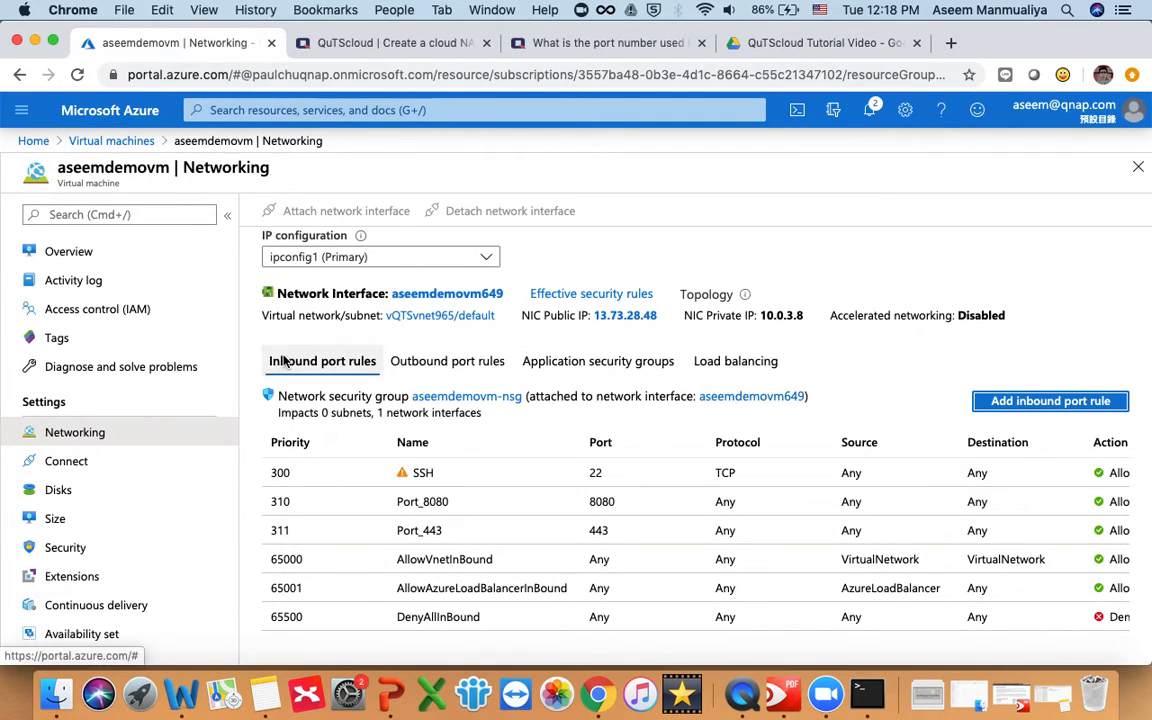
Step: Copy the public IP address from the aseemdemovm overview and load it over https in a new browser tab
{"action": "left_click", "coordinate": [81, 257]}
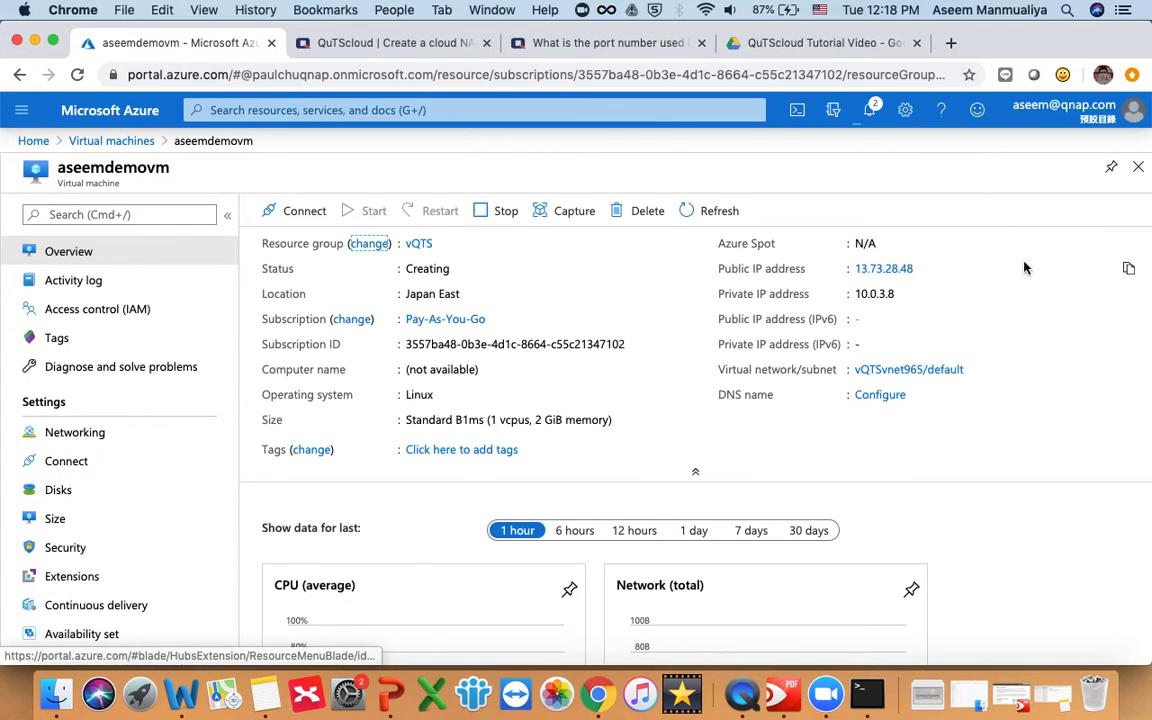
{"action": "left_click", "coordinate": [1128, 269]}
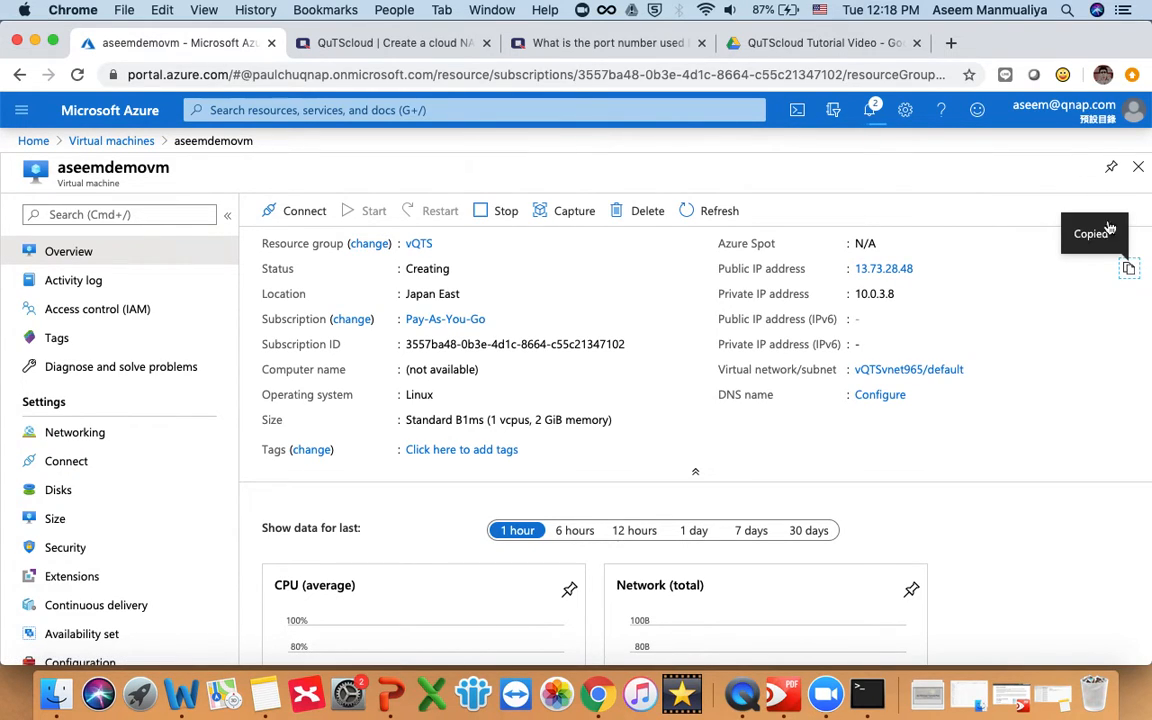
{"action": "left_click", "coordinate": [950, 43]}
{"action": "key", "text": "super+v"}
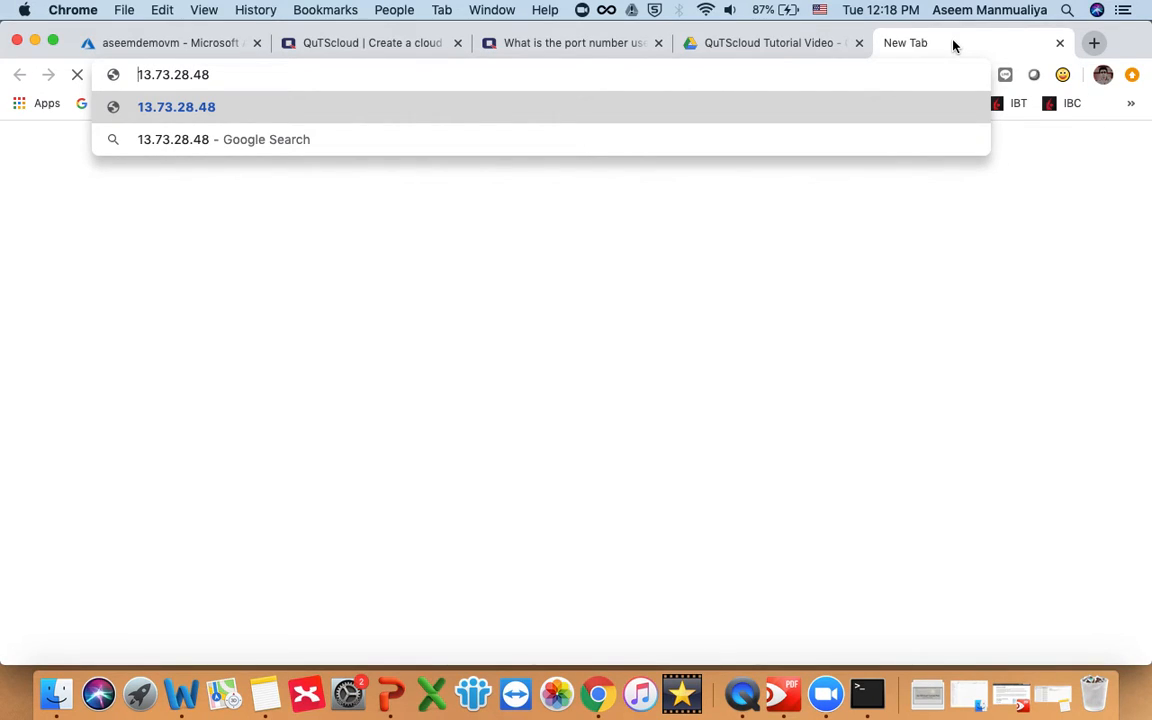
{"action": "type", "text": "https"}
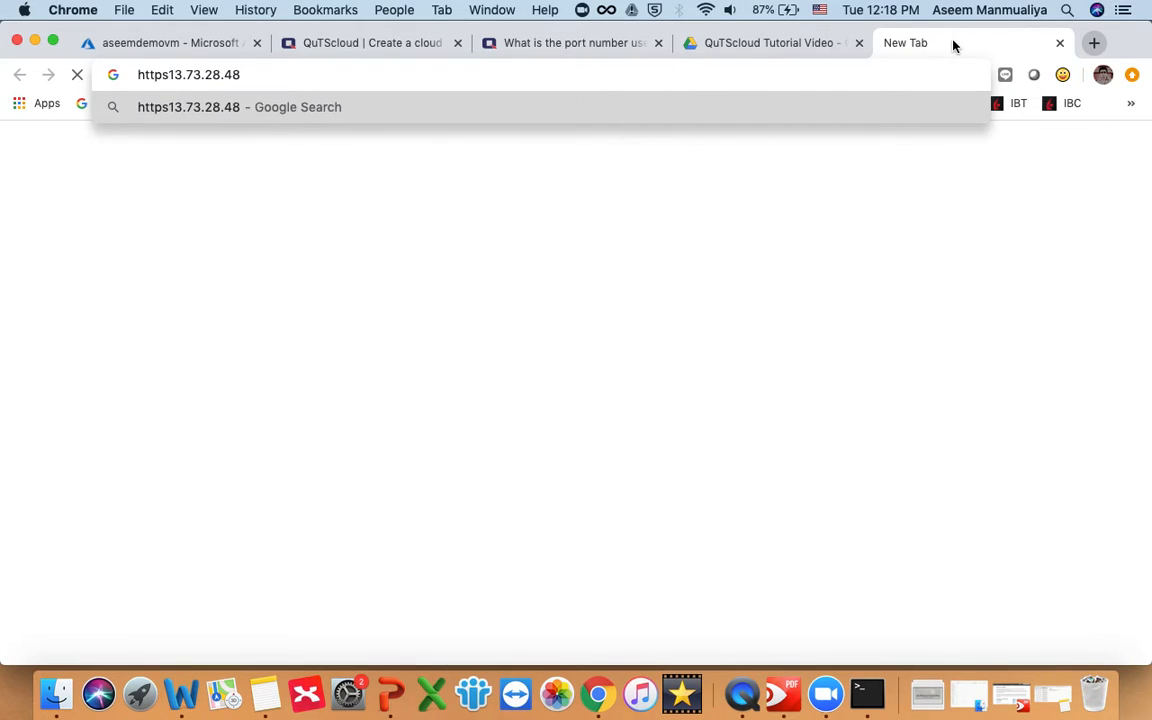
{"action": "type", "text": "://"}
{"action": "key", "text": "Return"}
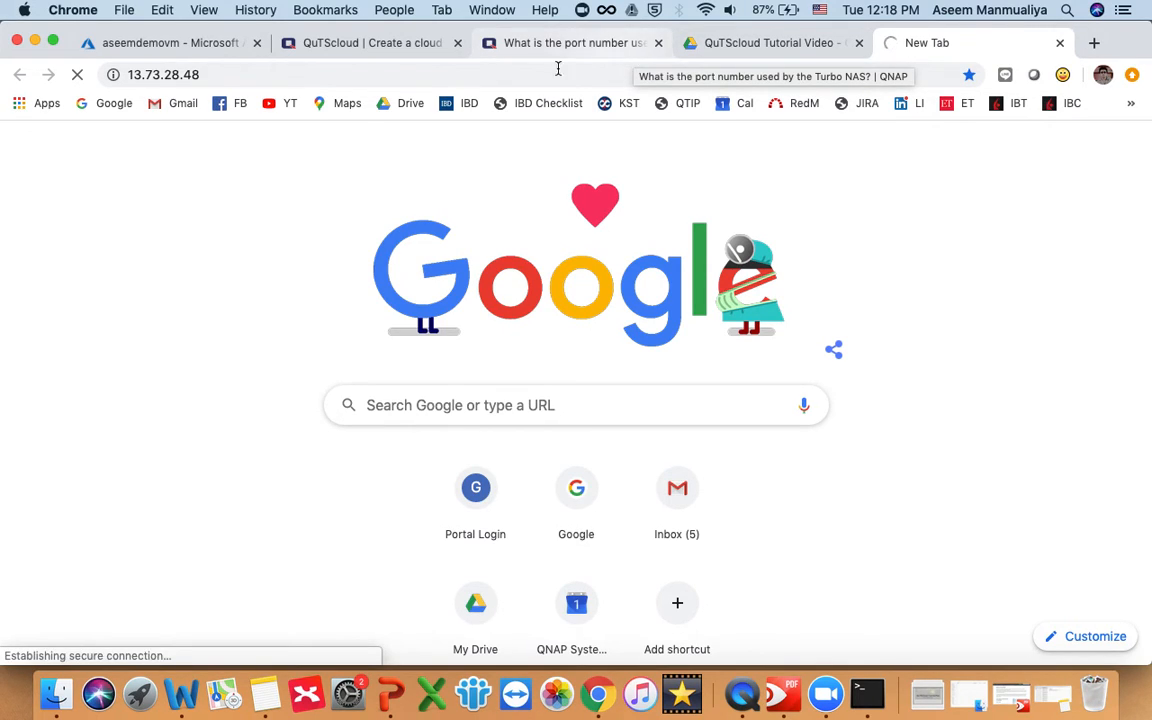
Step: Return to the aseemdemovm overview in the Azure portal and check the virtual machine's status and monitoring charts
{"action": "left_click", "coordinate": [349, 66]}
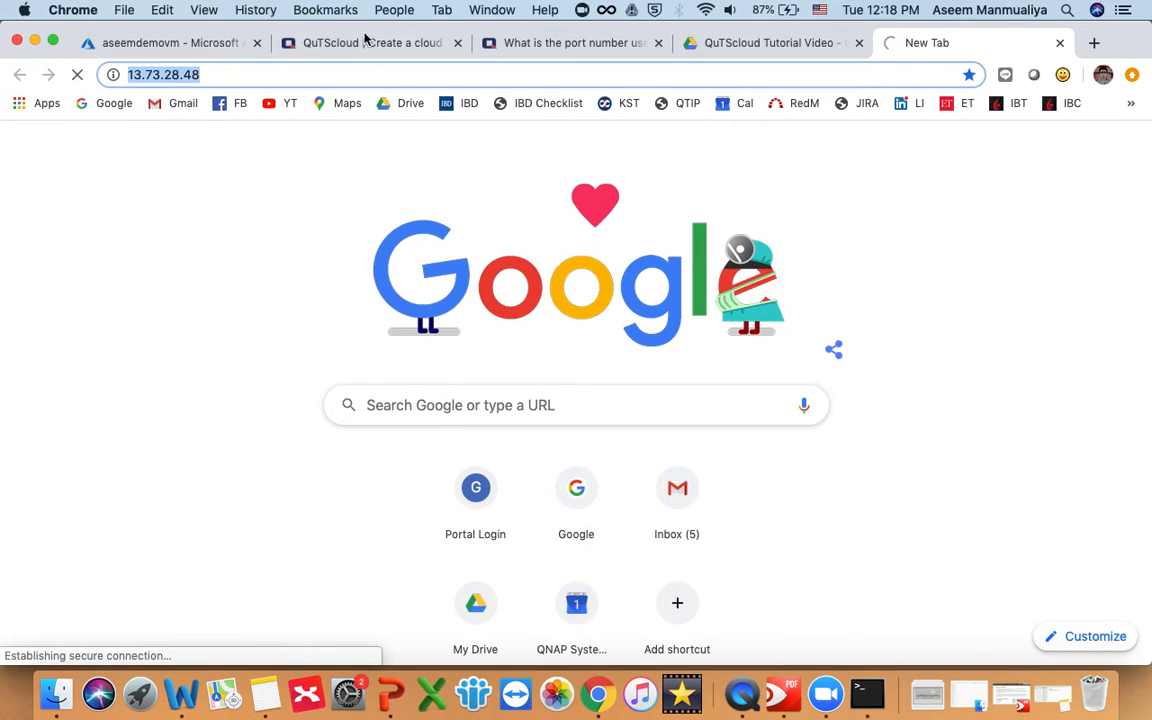
{"action": "left_click", "coordinate": [192, 45]}
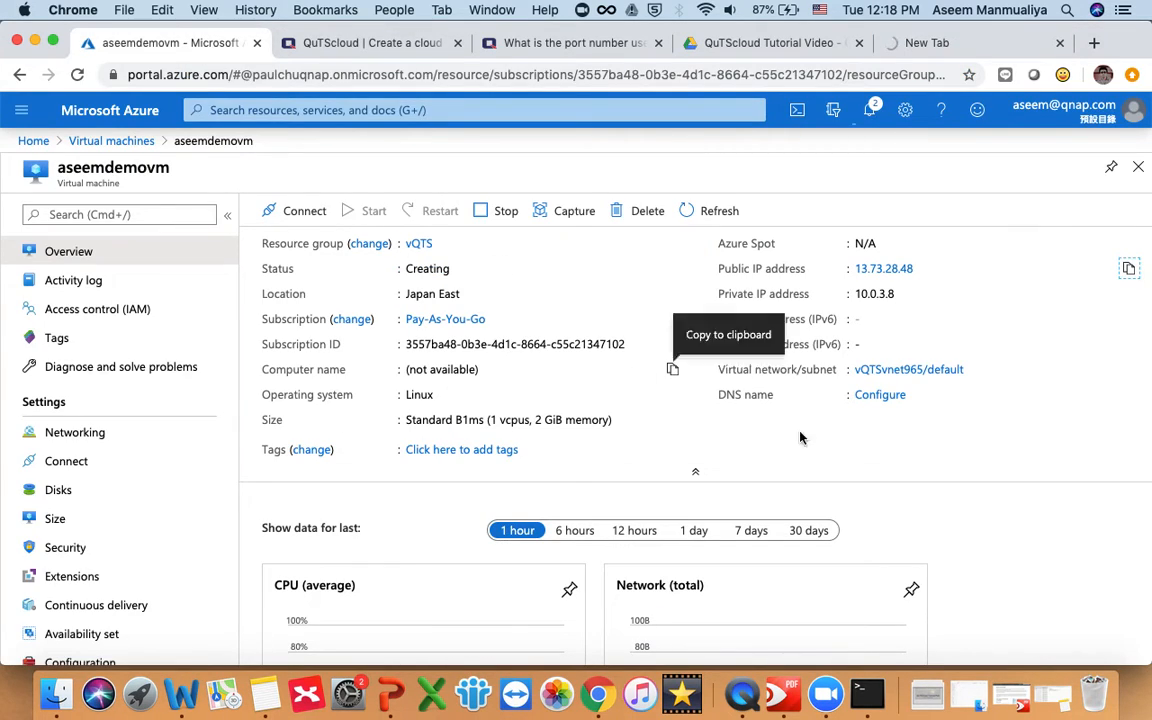
{"action": "scroll", "coordinate": [811, 508], "scroll_direction": "down", "scroll_amount": 3}
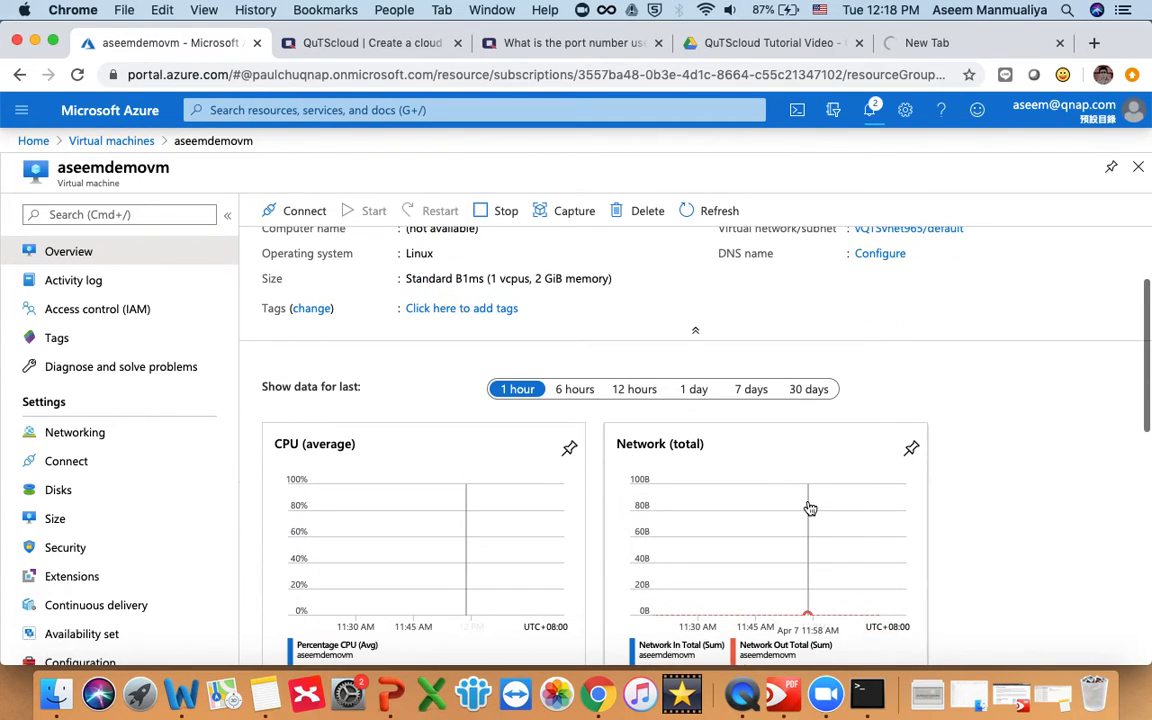
{"action": "scroll", "coordinate": [810, 508], "scroll_direction": "up", "scroll_amount": 3}
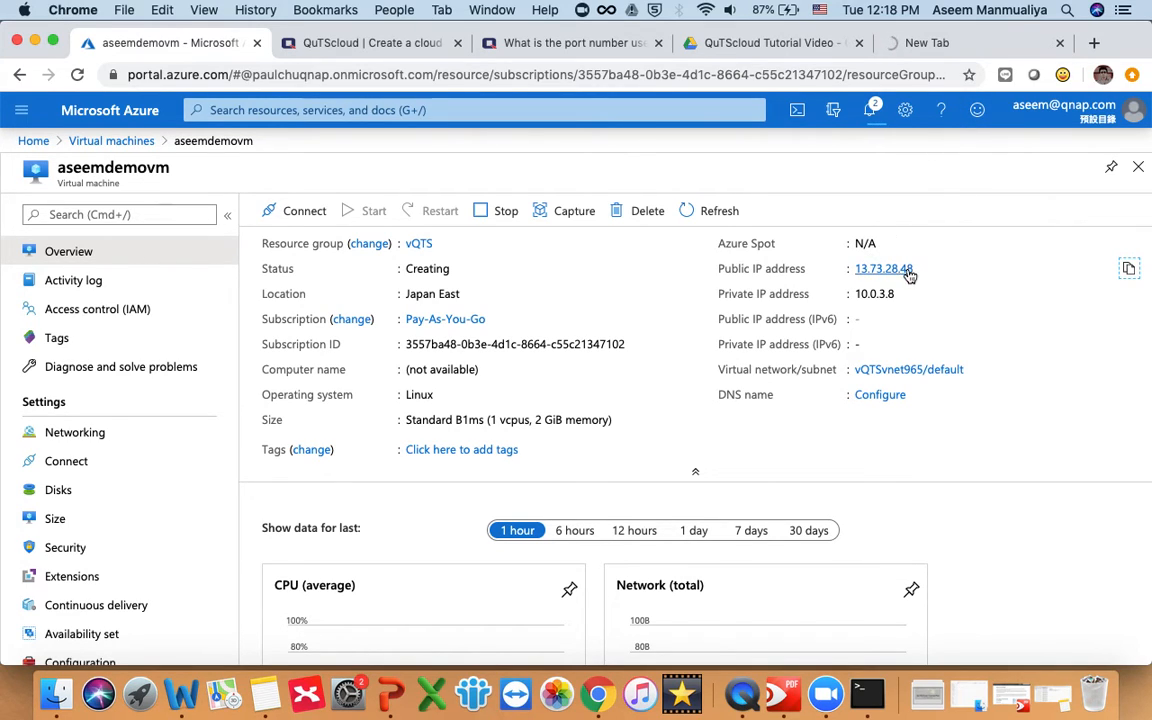
{"action": "left_click", "coordinate": [915, 43]}
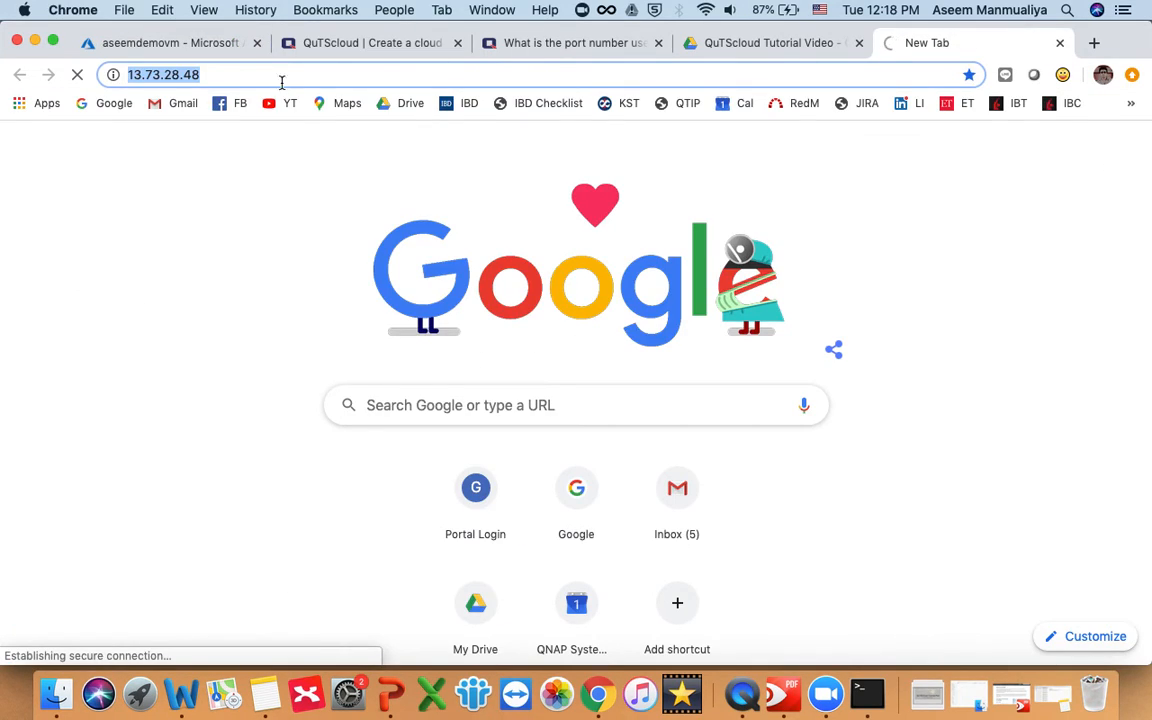
{"action": "left_click", "coordinate": [295, 71]}
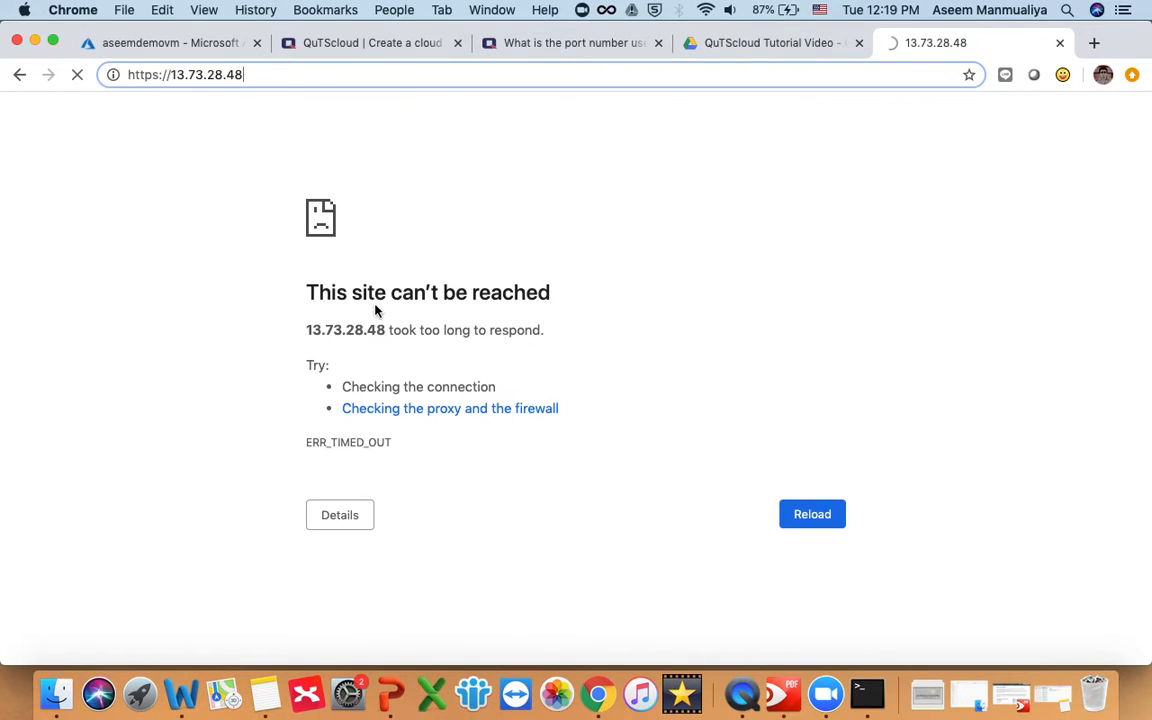
{"action": "left_click", "coordinate": [297, 74]}
{"action": "double_click", "coordinate": [299, 78]}
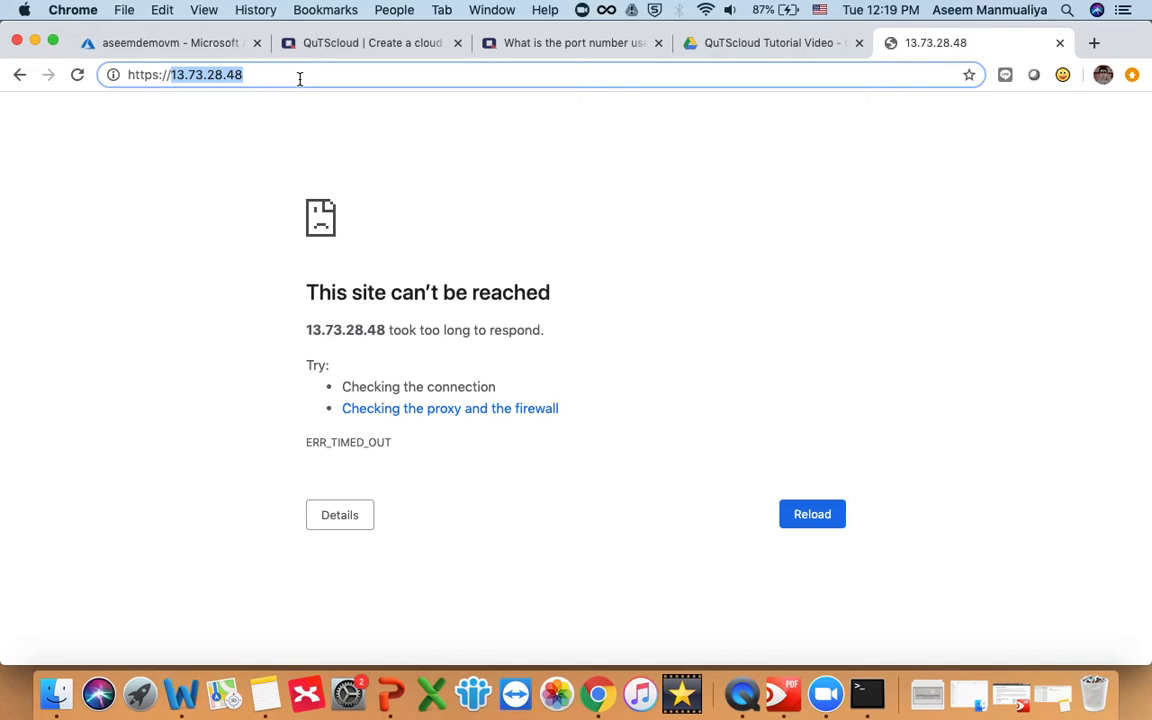
{"action": "left_click", "coordinate": [299, 78]}
{"action": "key", "text": "Return"}
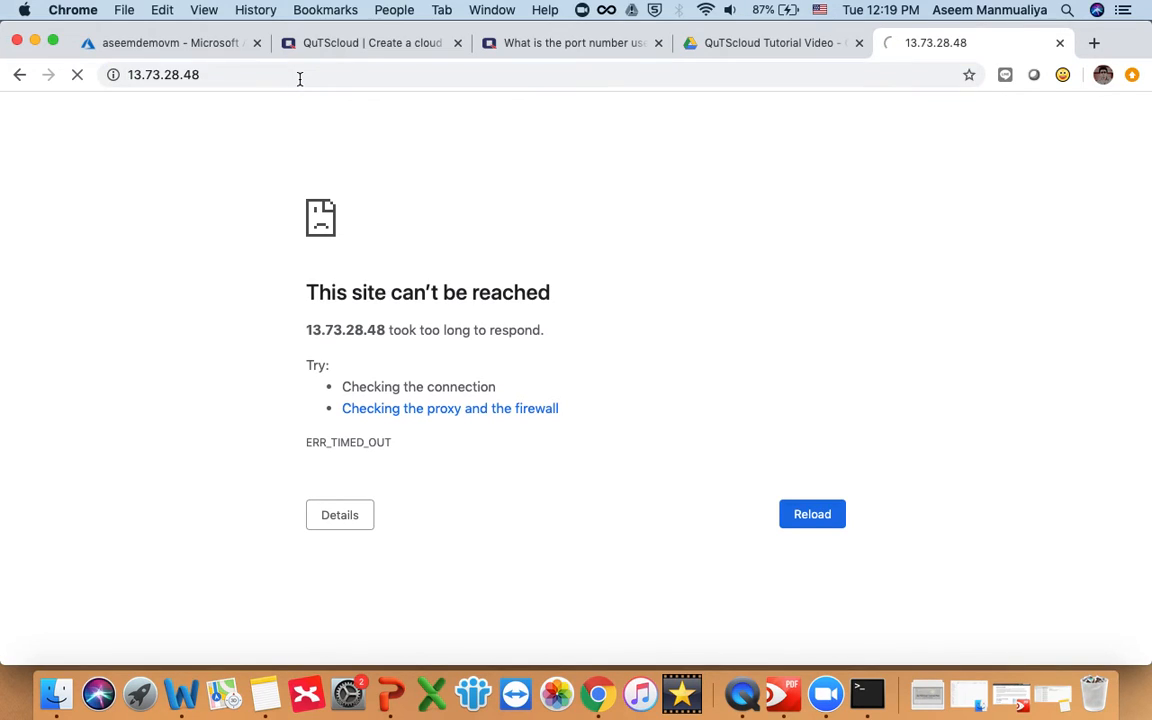
Step: Remove the https prefix from the address, append port 8080 and load 13.73.28.48:8080
{"action": "left_click", "coordinate": [218, 78]}
{"action": "key", "text": "super+v"}
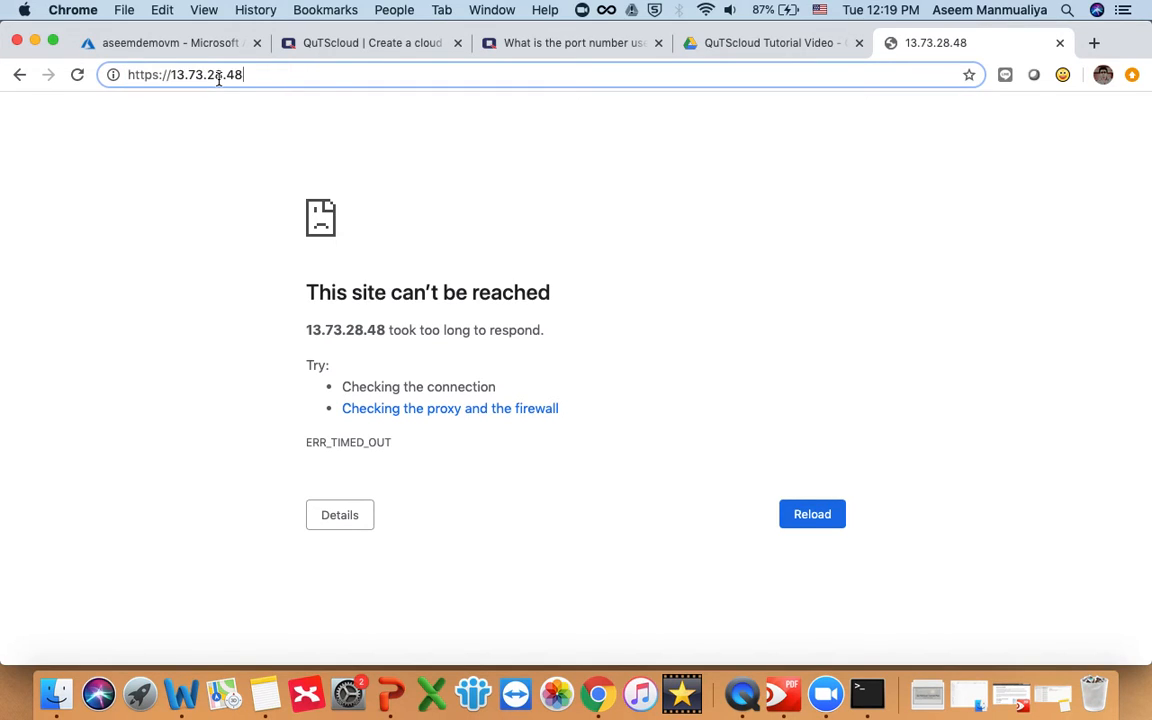
{"action": "type", "text": ":"}
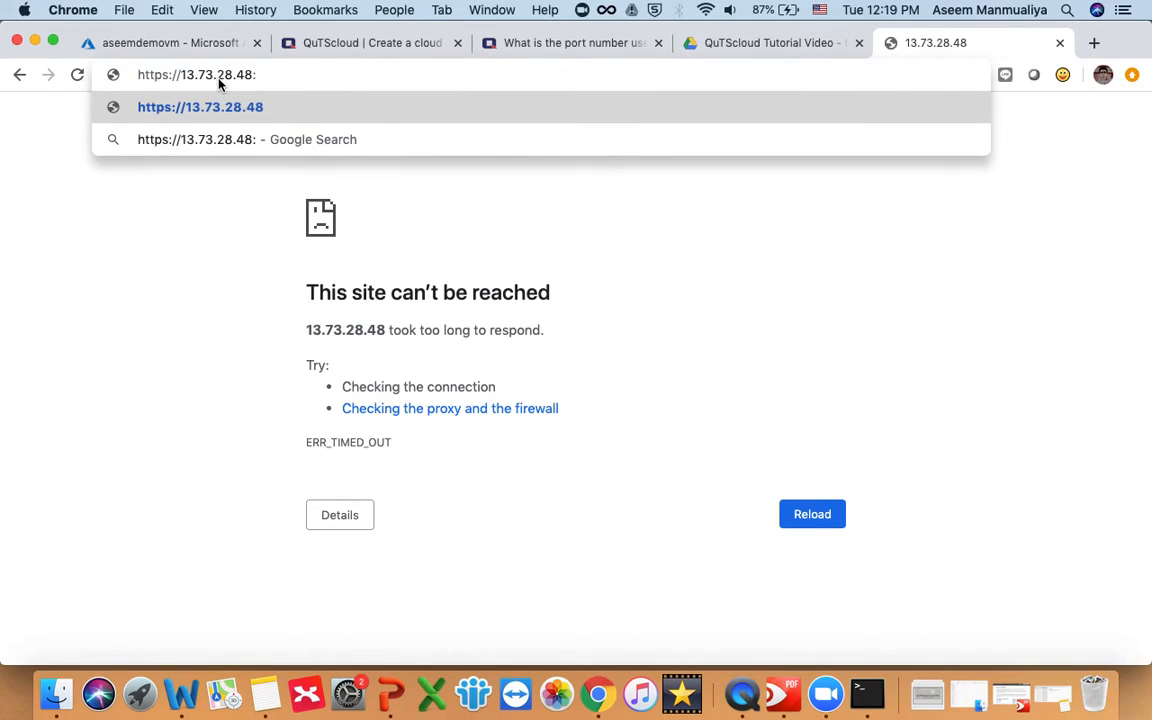
{"action": "key", "text": "Left"}
{"action": "key", "text": "Left"}
{"action": "key", "text": "Left"}
{"action": "key", "text": "Left"}
{"action": "key", "text": "Left"}
{"action": "key", "text": "Left"}
{"action": "key", "text": "Left"}
{"action": "key", "text": "BackSpace"}
{"action": "key", "text": "BackSpace"}
{"action": "key", "text": "BackSpace"}
{"action": "key", "text": "BackSpace"}
{"action": "key", "text": "BackSpace"}
{"action": "key", "text": "BackSpace"}
{"action": "key", "text": "BackSpace"}
{"action": "key", "text": "BackSpace"}
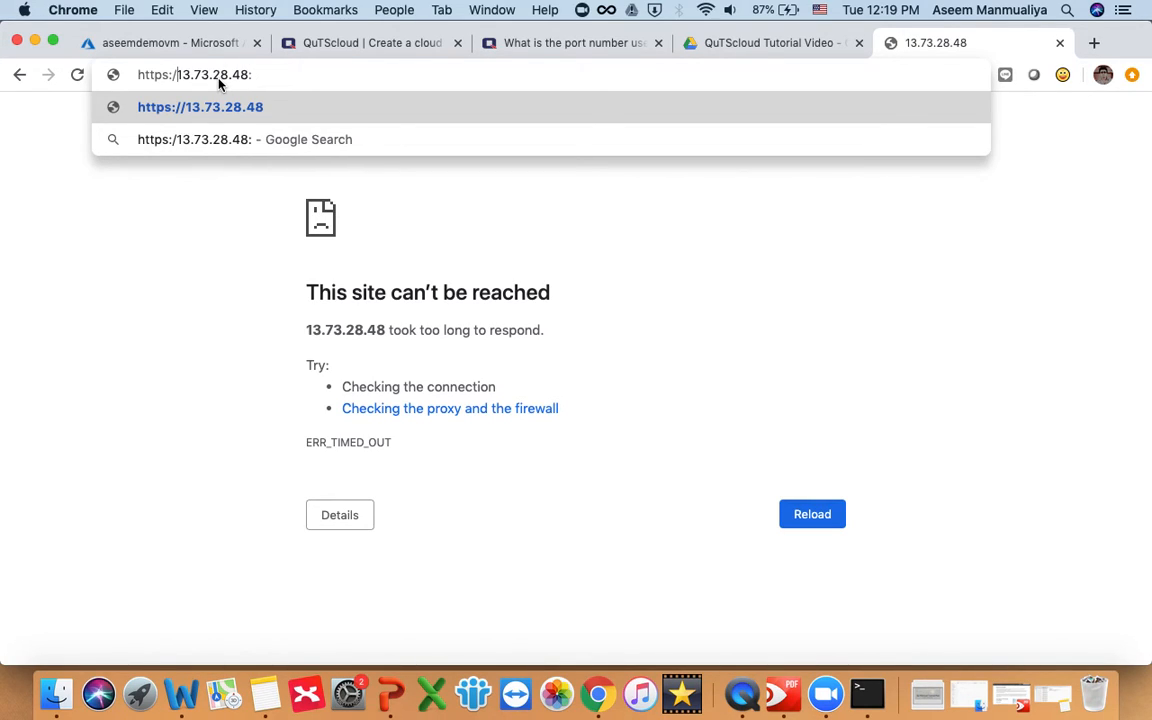
{"action": "key", "text": "Right"}
{"action": "key", "text": "Right"}
{"action": "key", "text": "Right"}
{"action": "key", "text": "Right"}
{"action": "key", "text": "Right"}
{"action": "key", "text": "Right"}
{"action": "key", "text": "Right"}
{"action": "key", "text": "Right"}
{"action": "key", "text": "Right"}
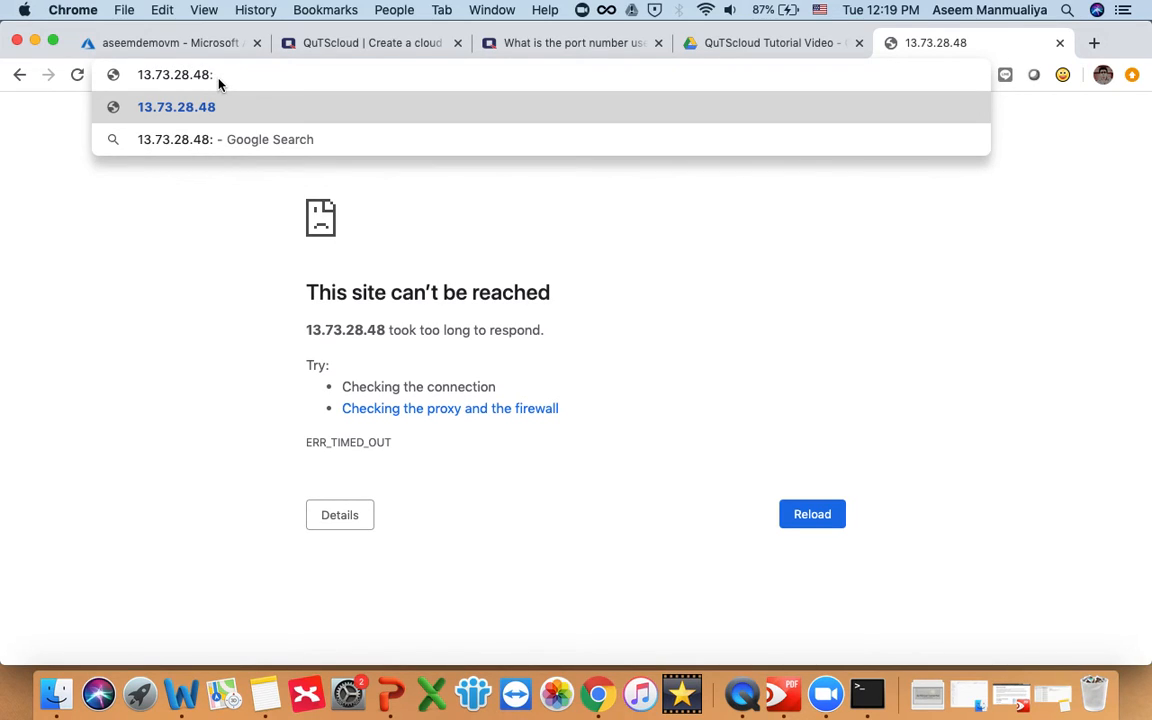
{"action": "type", "text": "8080"}
{"action": "key", "text": "Return"}
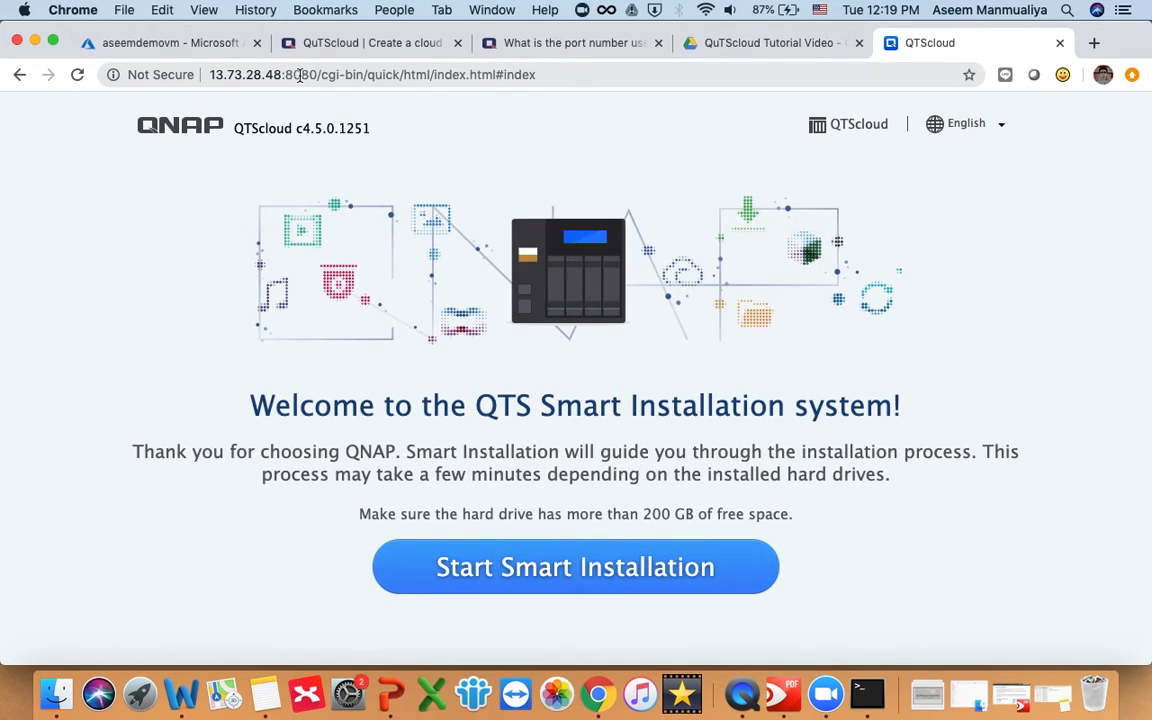
{"action": "double_click", "coordinate": [234, 75]}
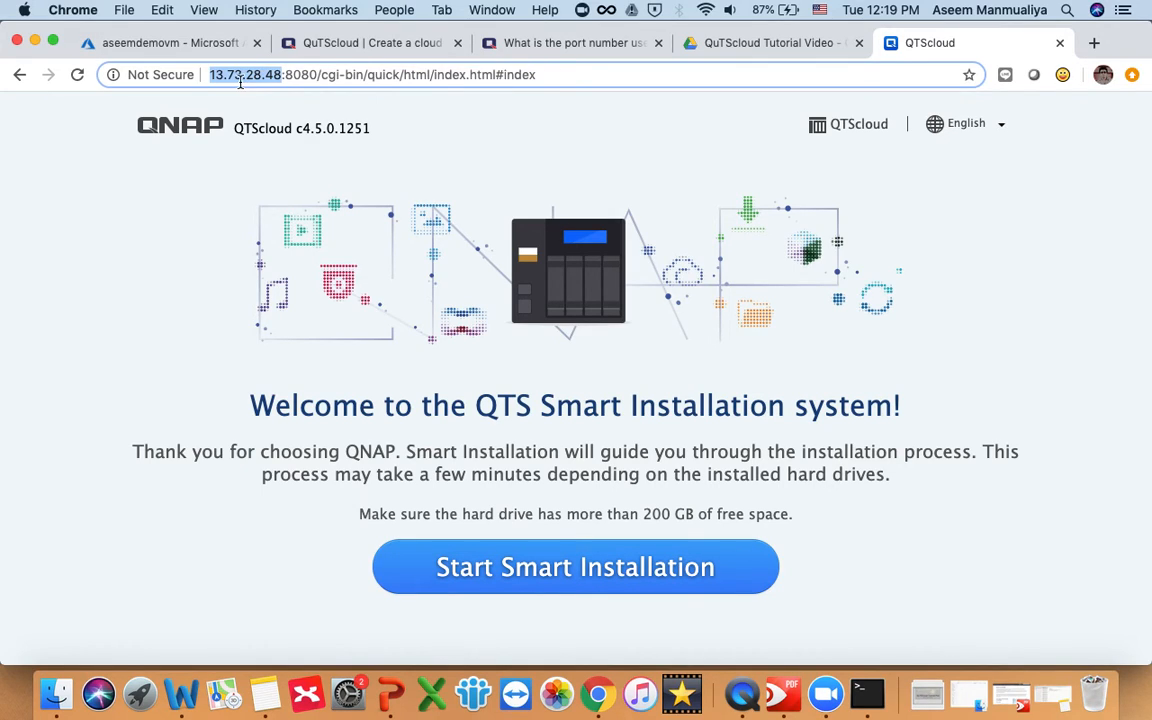
{"action": "key", "text": "Left"}
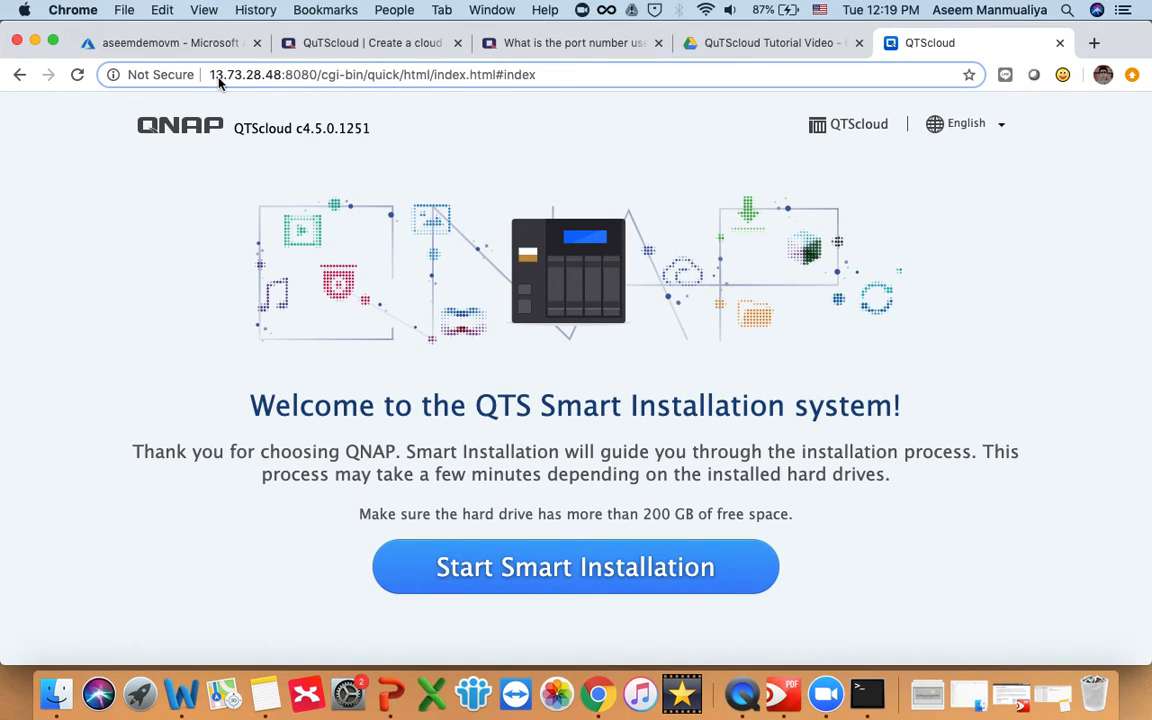
{"action": "double_click", "coordinate": [327, 75]}
{"action": "key", "text": "super+a"}
{"action": "type", "text": "h"}
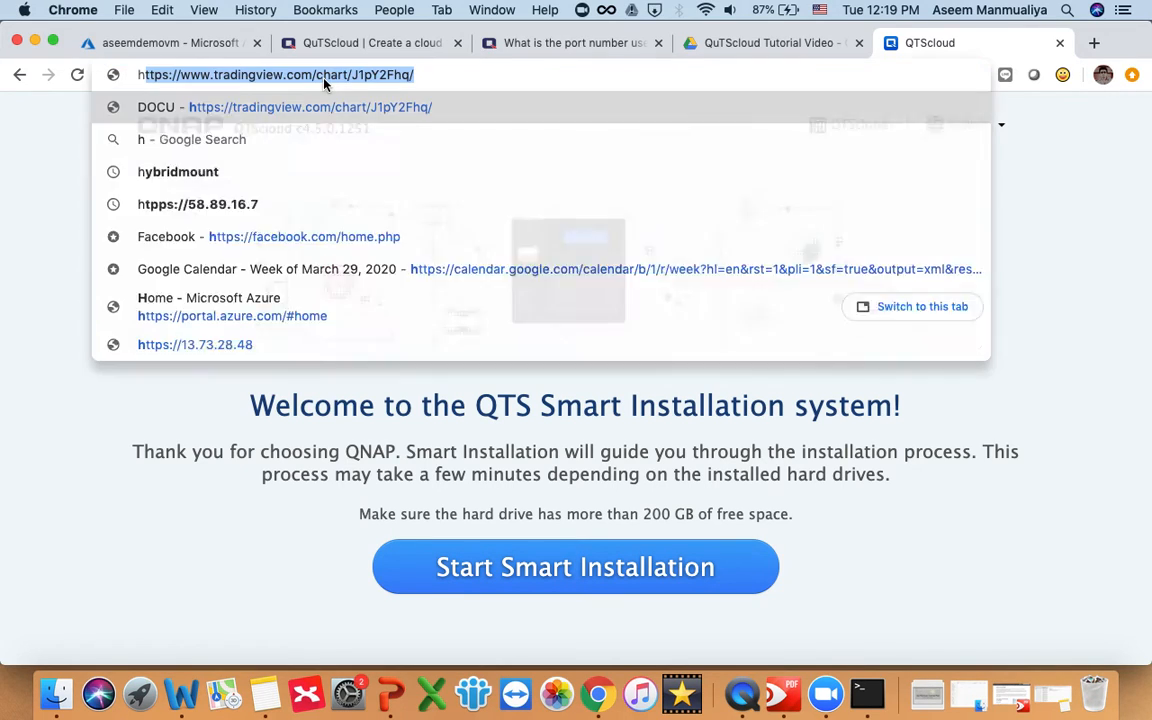
{"action": "type", "text": "ttps"}
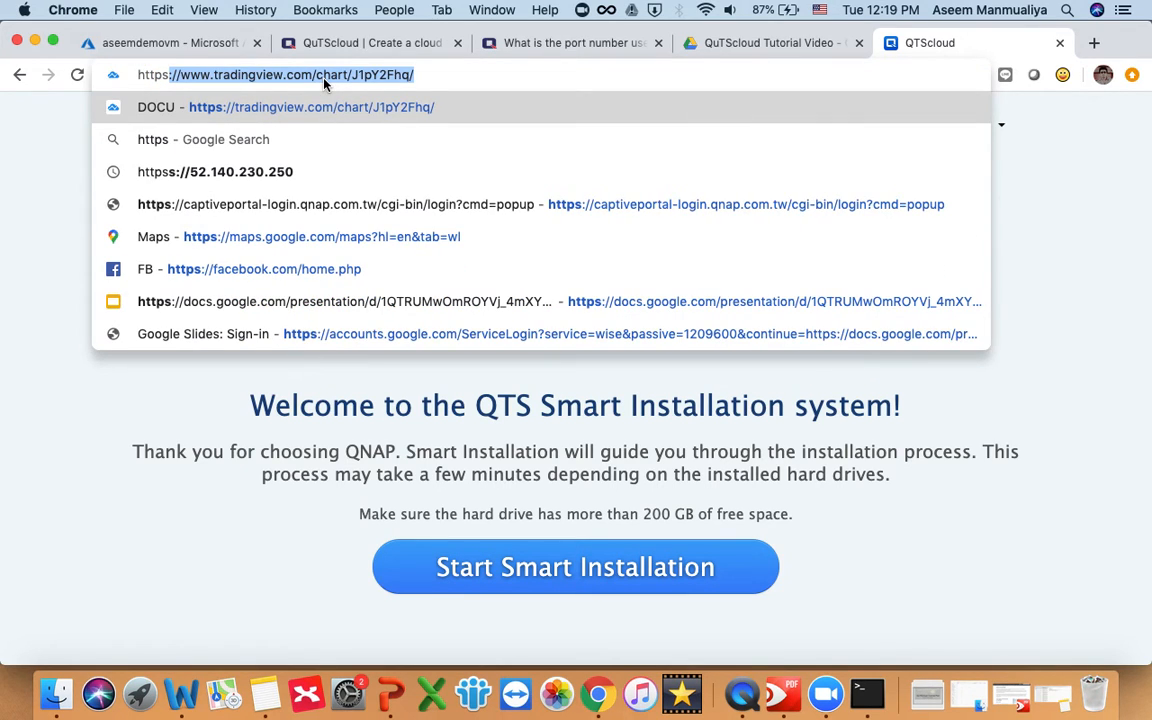
{"action": "key", "text": "BackSpace"}
{"action": "type", "text": ":"}
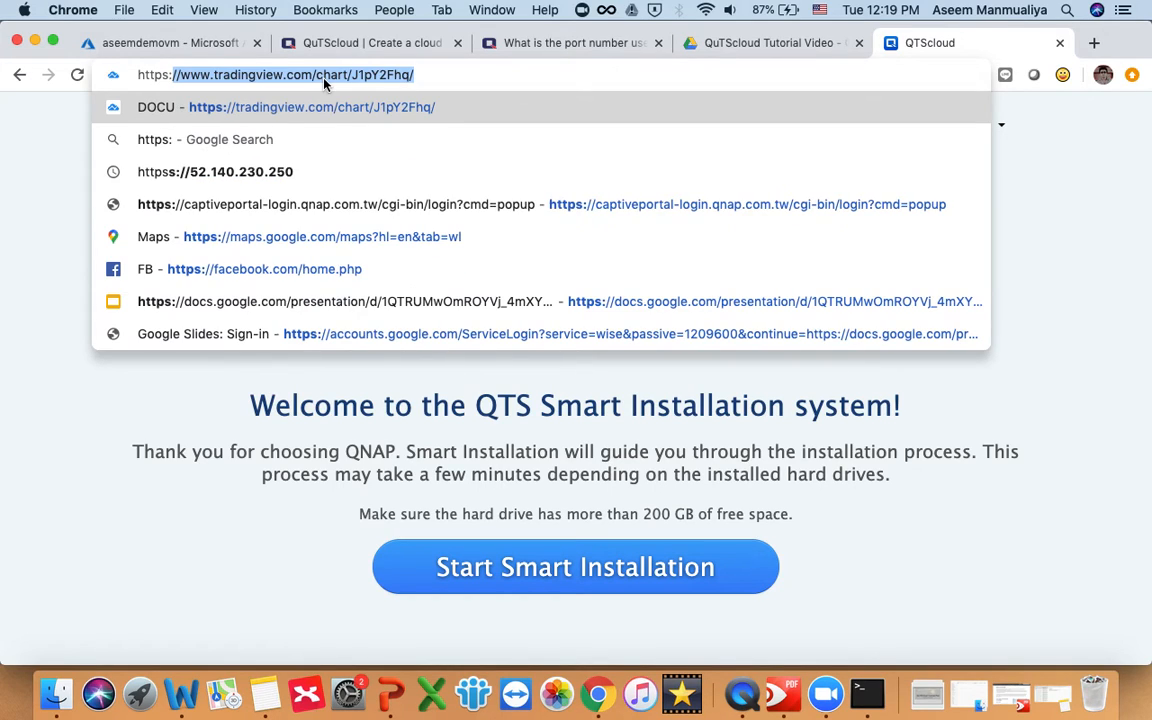
{"action": "type", "text": "//13.73.28.48"}
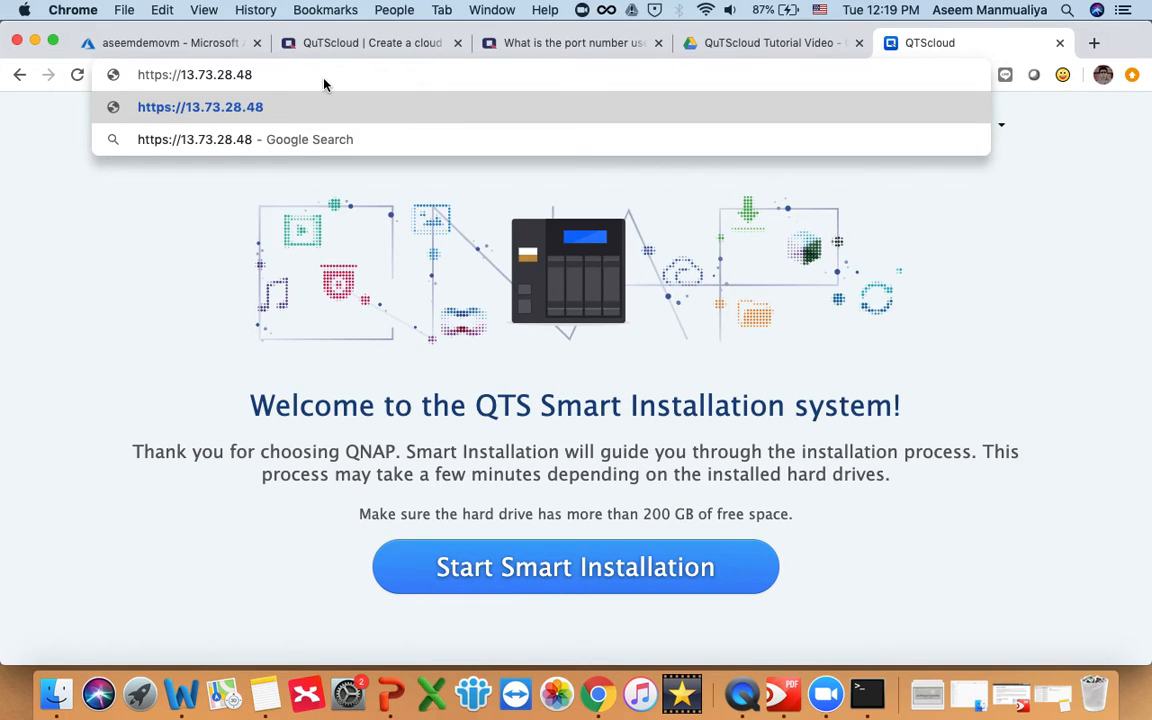
{"action": "key", "text": "Return"}
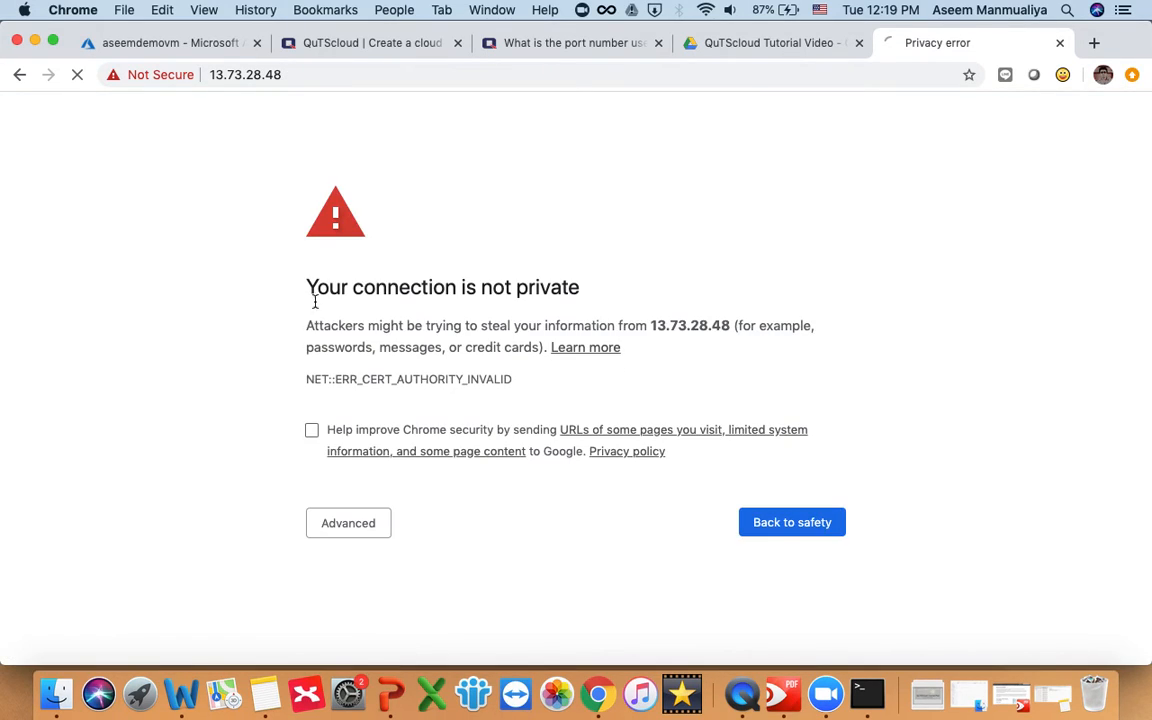
Step: Expand the advanced details of the certificate warning and proceed to 13.73.28.48 despite it being unsafe
{"action": "left_click", "coordinate": [347, 523]}
{"action": "scroll", "coordinate": [443, 526], "scroll_direction": "down", "scroll_amount": 2}
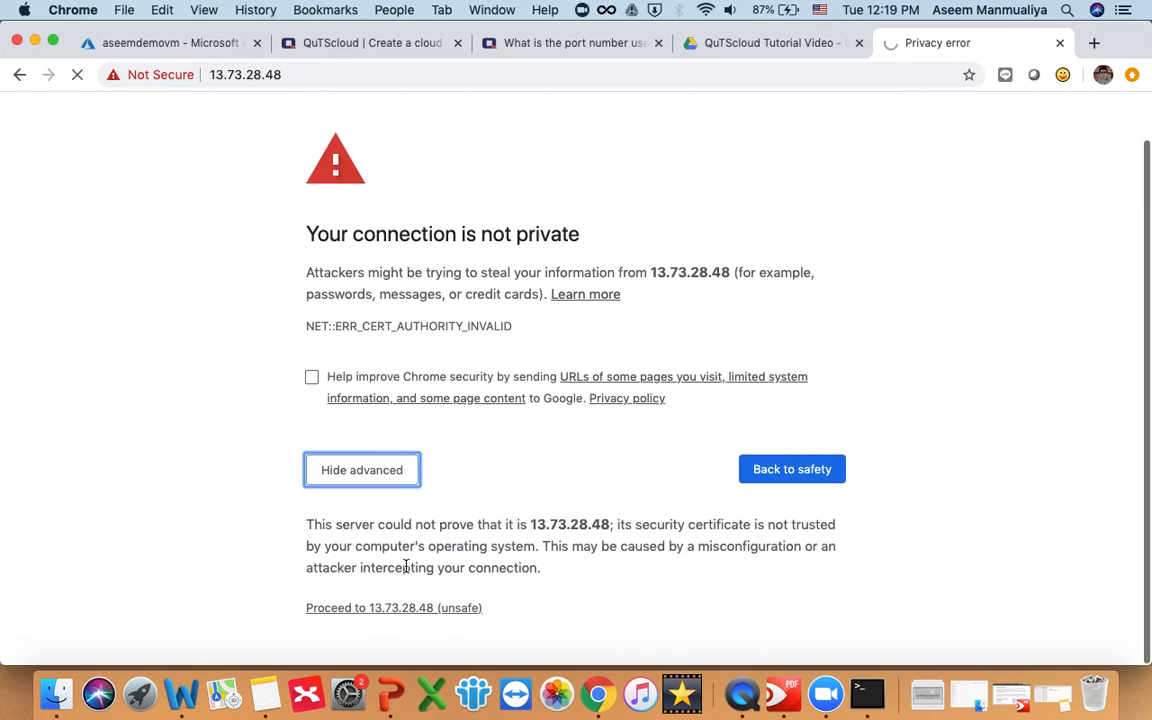
{"action": "left_click", "coordinate": [363, 615]}
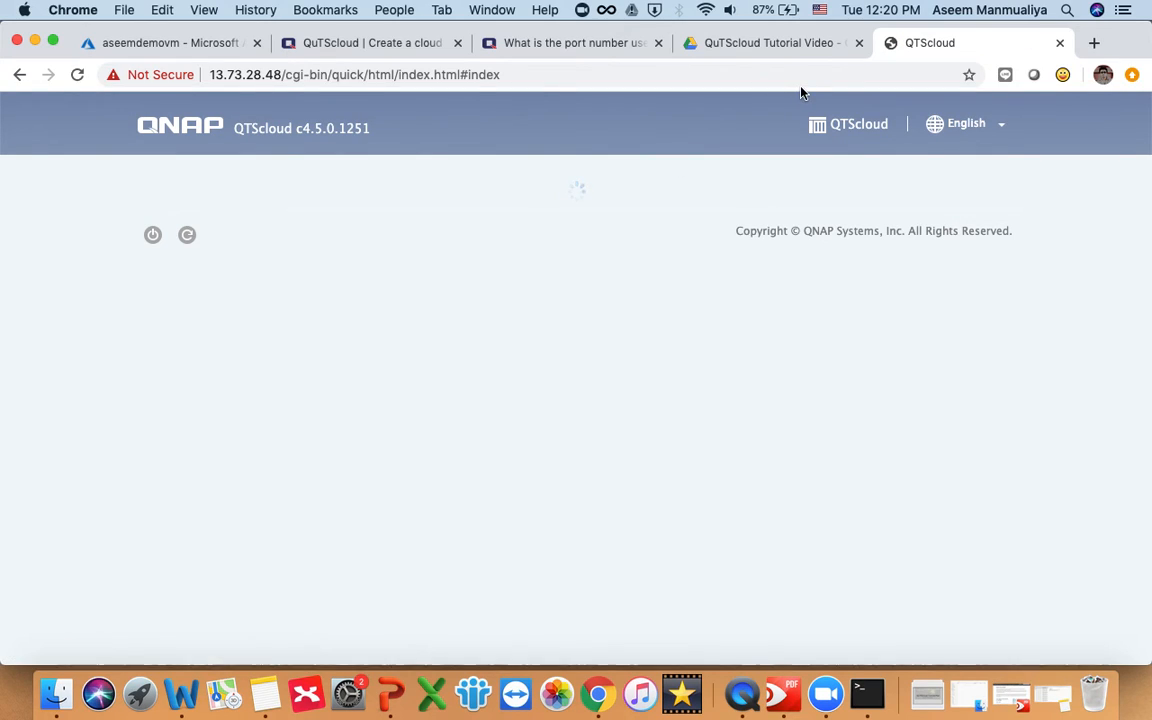
Step: Revisit QNAP's QuTScloud image downloads and port number FAQ, then return to the aseemdemovm overview in the Azure portal
{"action": "left_click", "coordinate": [389, 46]}
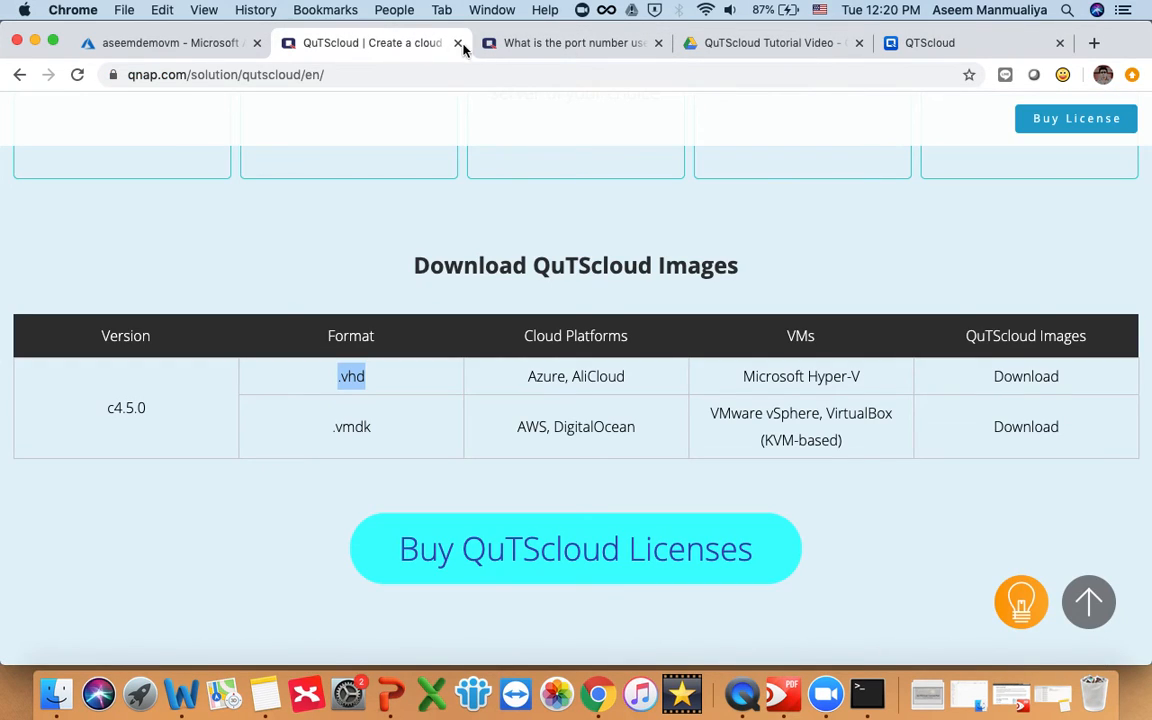
{"action": "left_click", "coordinate": [553, 47]}
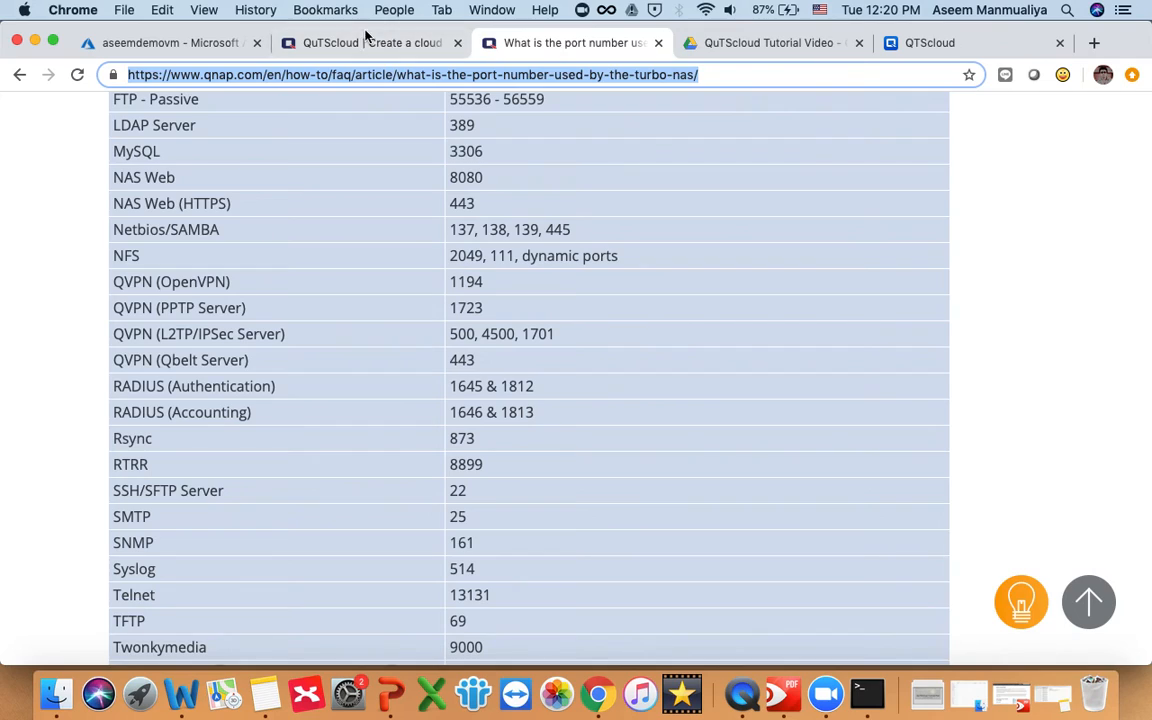
{"action": "left_click", "coordinate": [190, 44]}
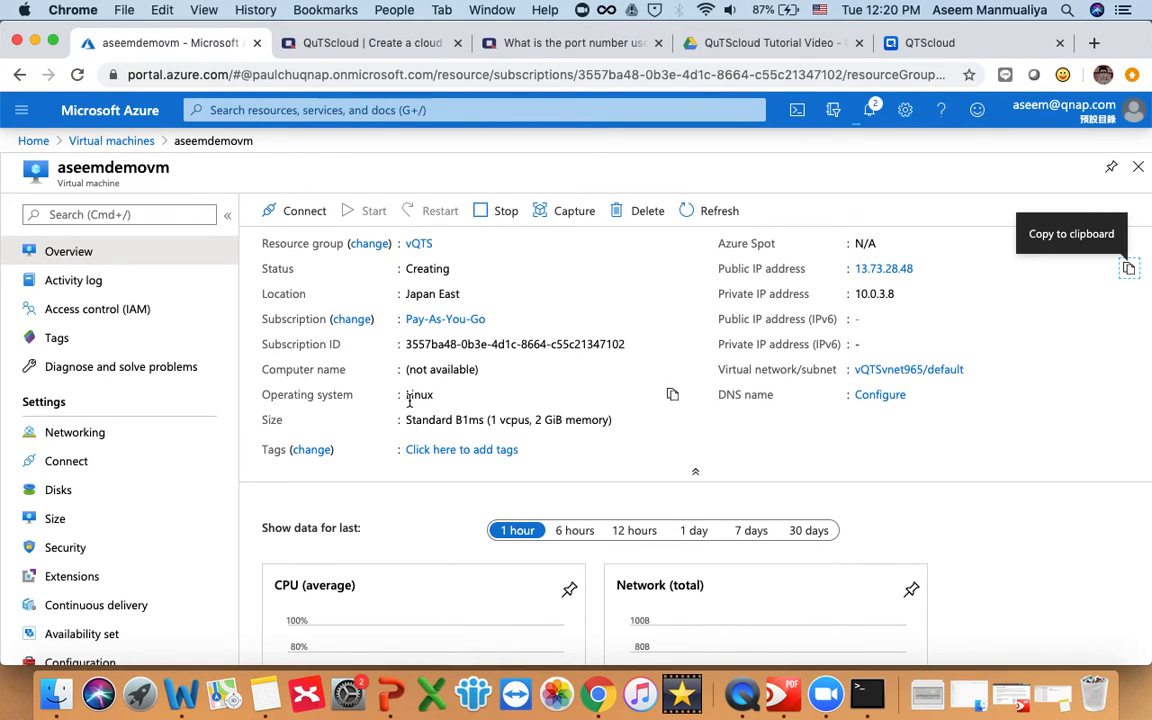